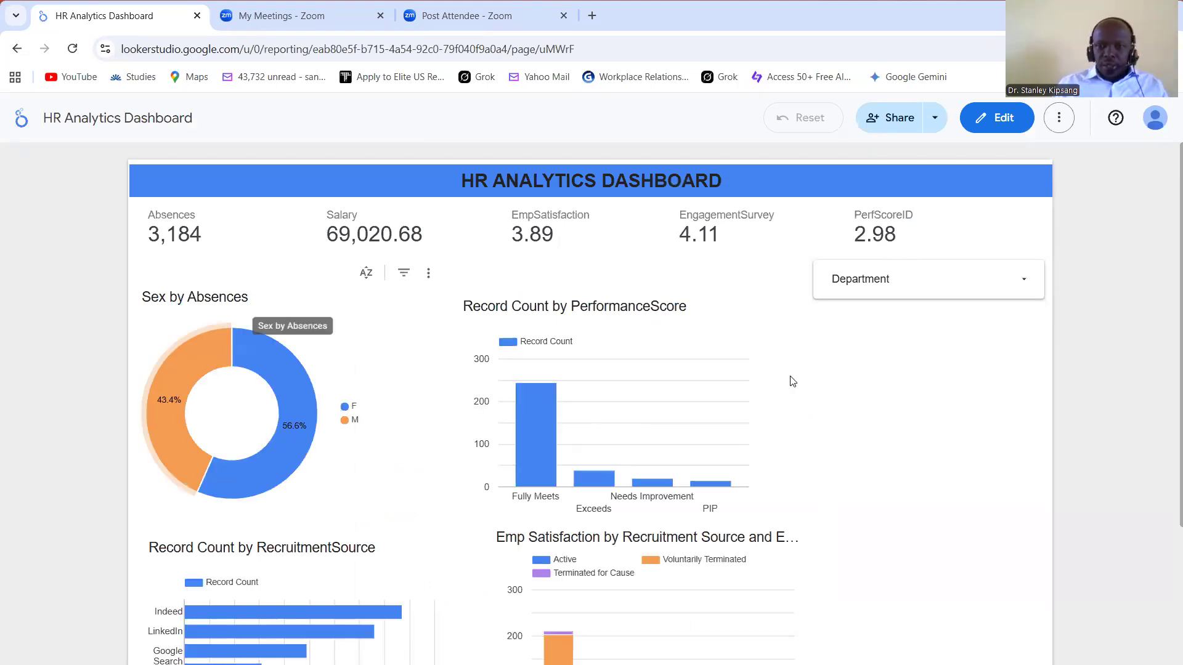
Step: Leave the HR Analytics Dashboard and start a new blank report from the reports home page
click(17, 49)
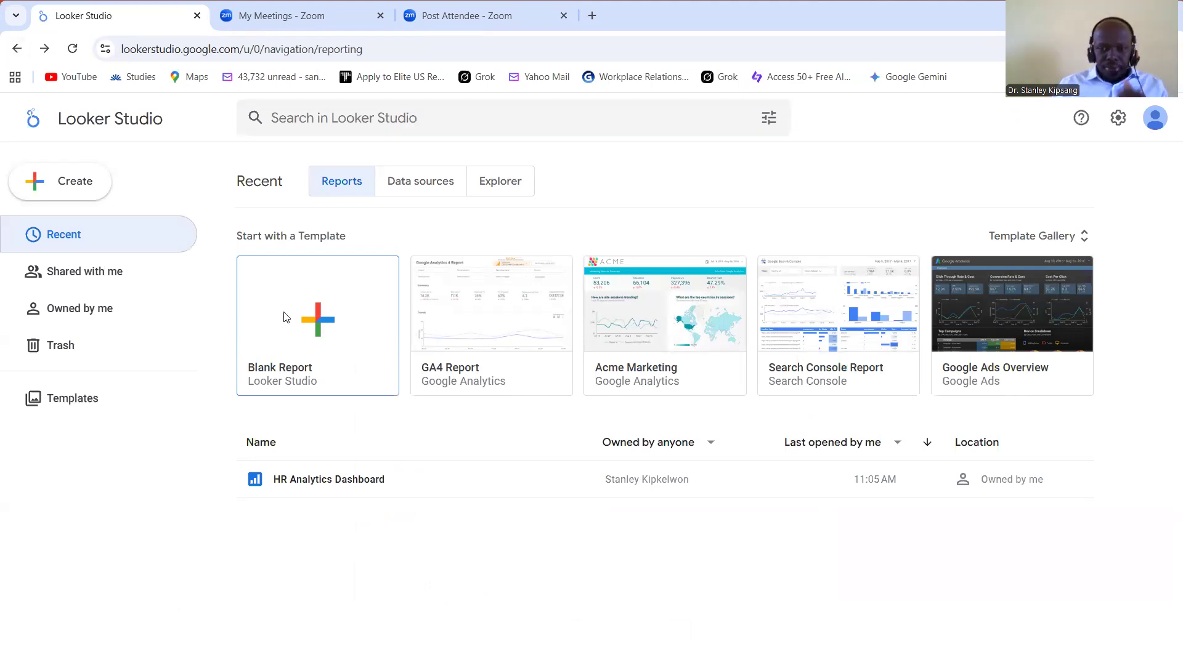
click(285, 316)
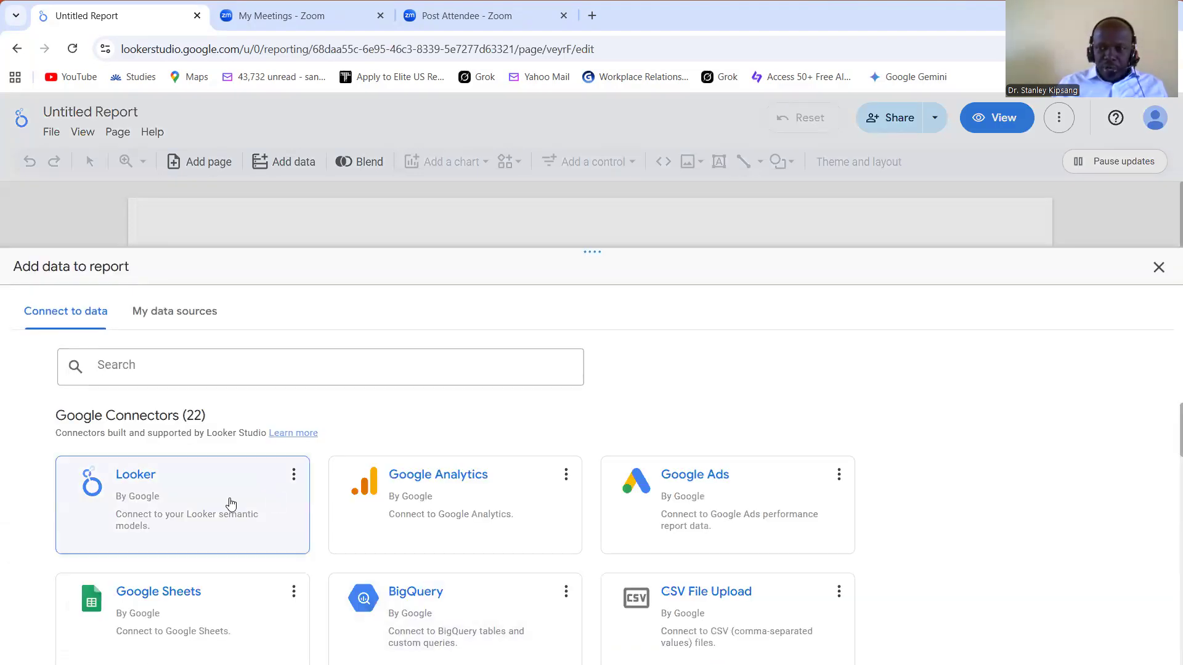
Step: Look through the available Google and partner connectors for adding data to the report
drag(1169, 436, 1164, 452)
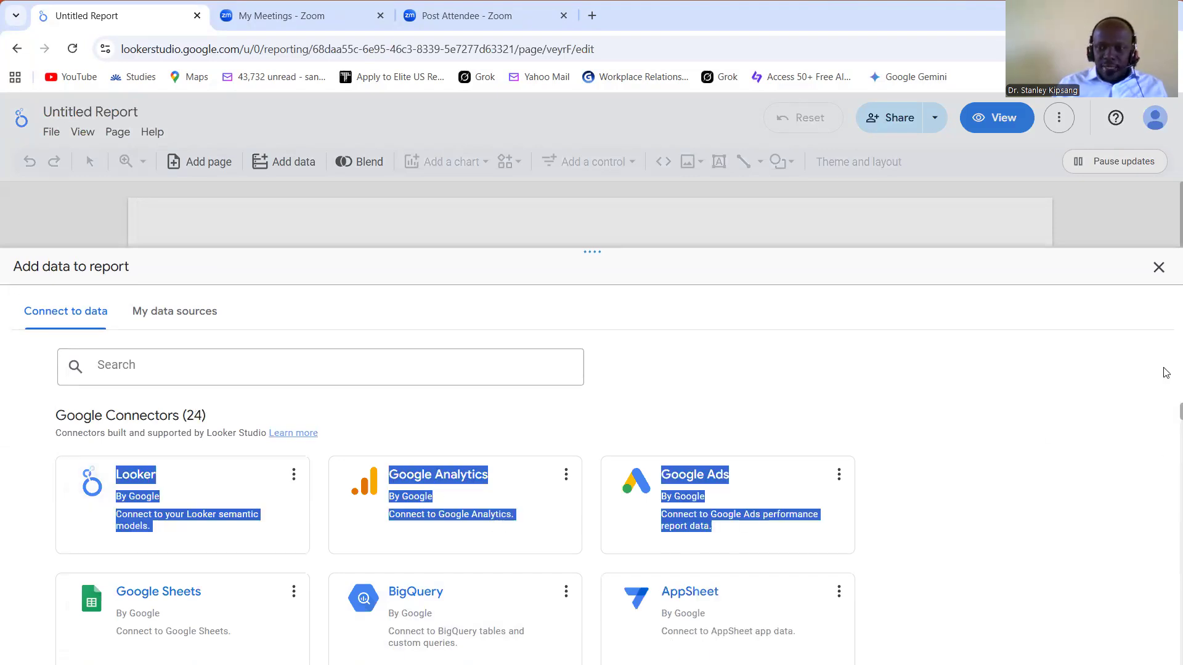
scroll(1166, 419, down, 3)
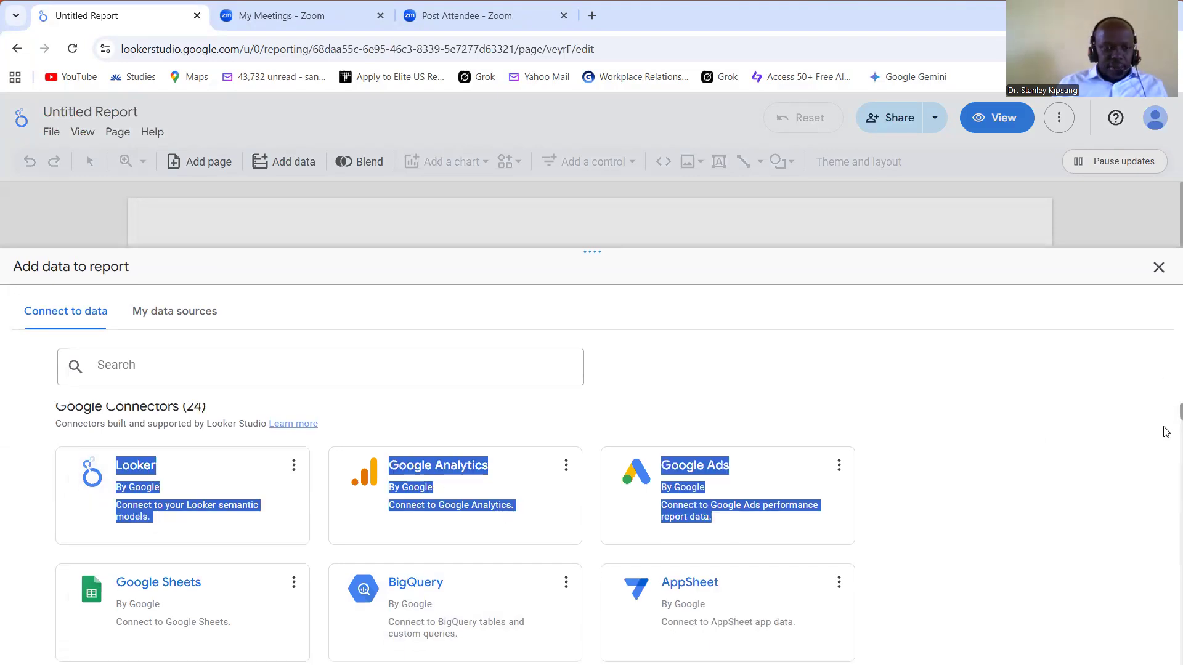
scroll(1167, 425, down, 1)
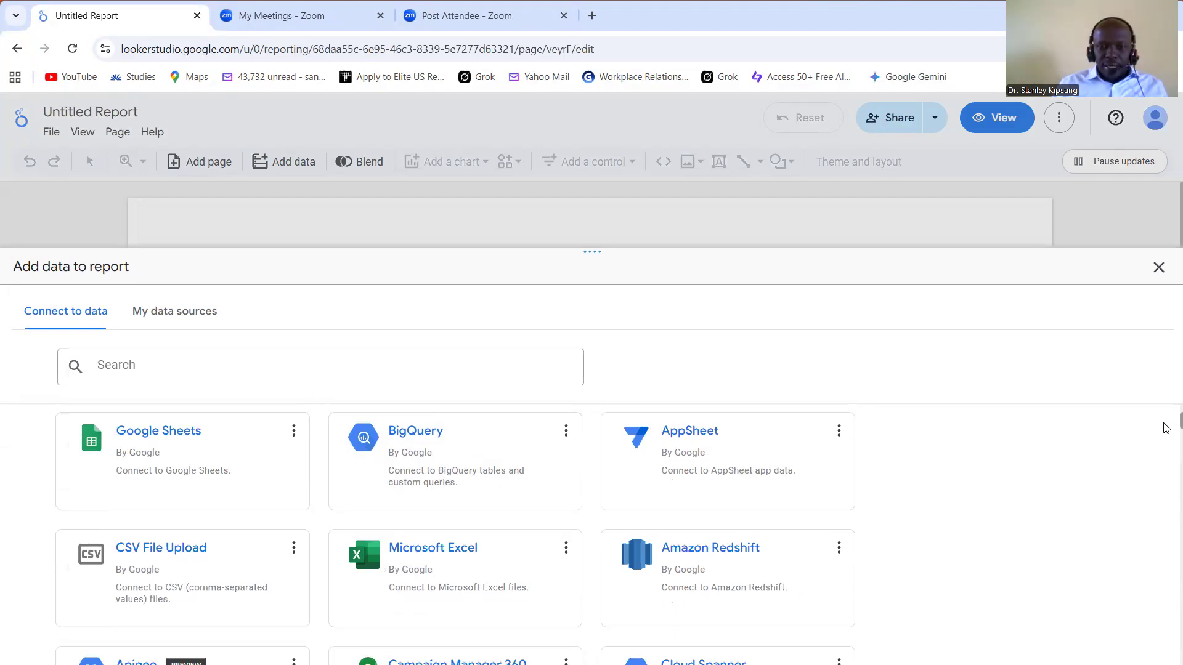
scroll(1166, 429, down, 1)
scroll(1166, 431, down, 1)
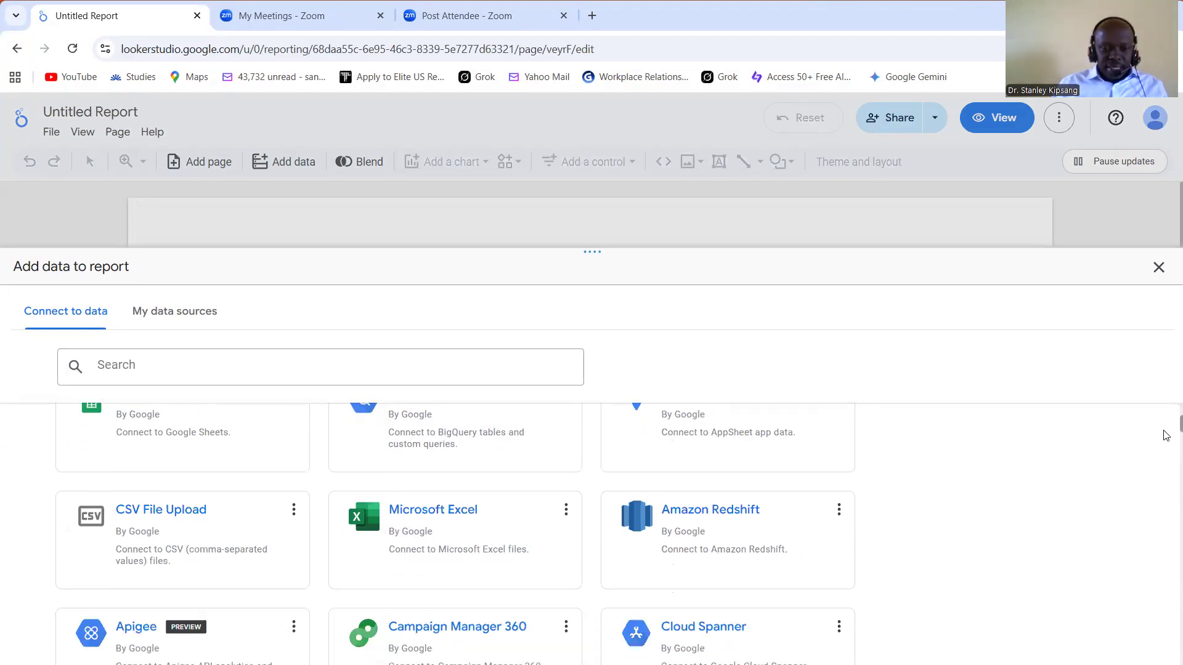
scroll(1166, 436, down, 2)
scroll(1167, 459, down, 9)
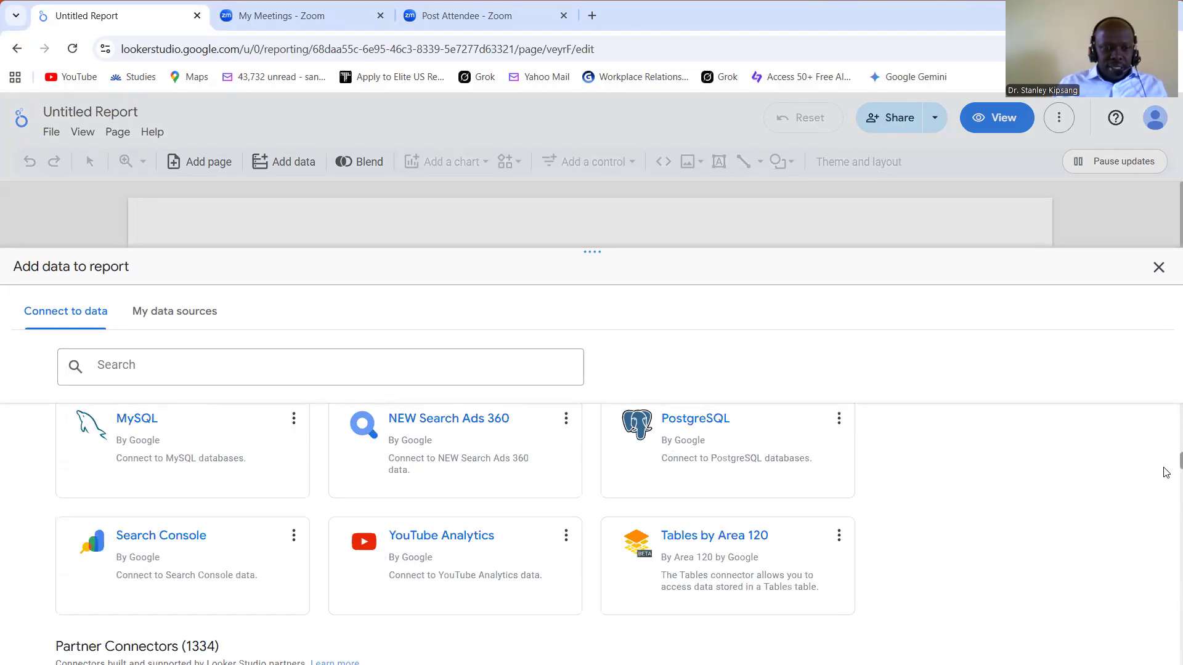
scroll(1167, 473, down, 5)
scroll(1166, 477, down, 3)
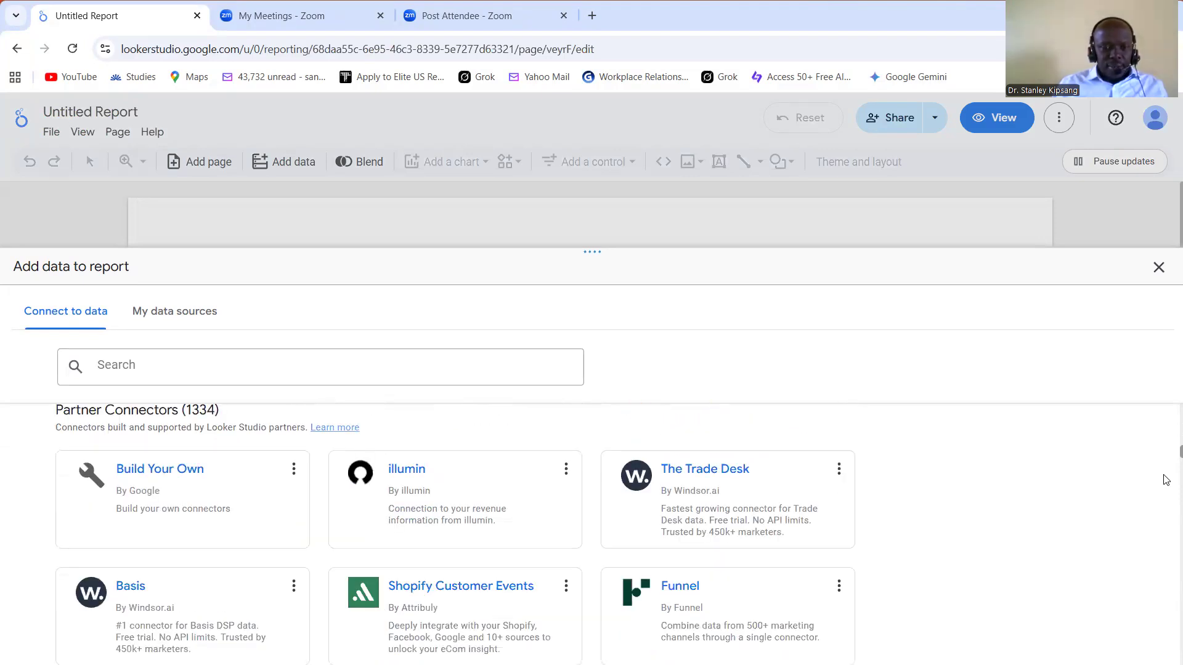
scroll(1166, 480, down, 1)
scroll(1166, 484, down, 3)
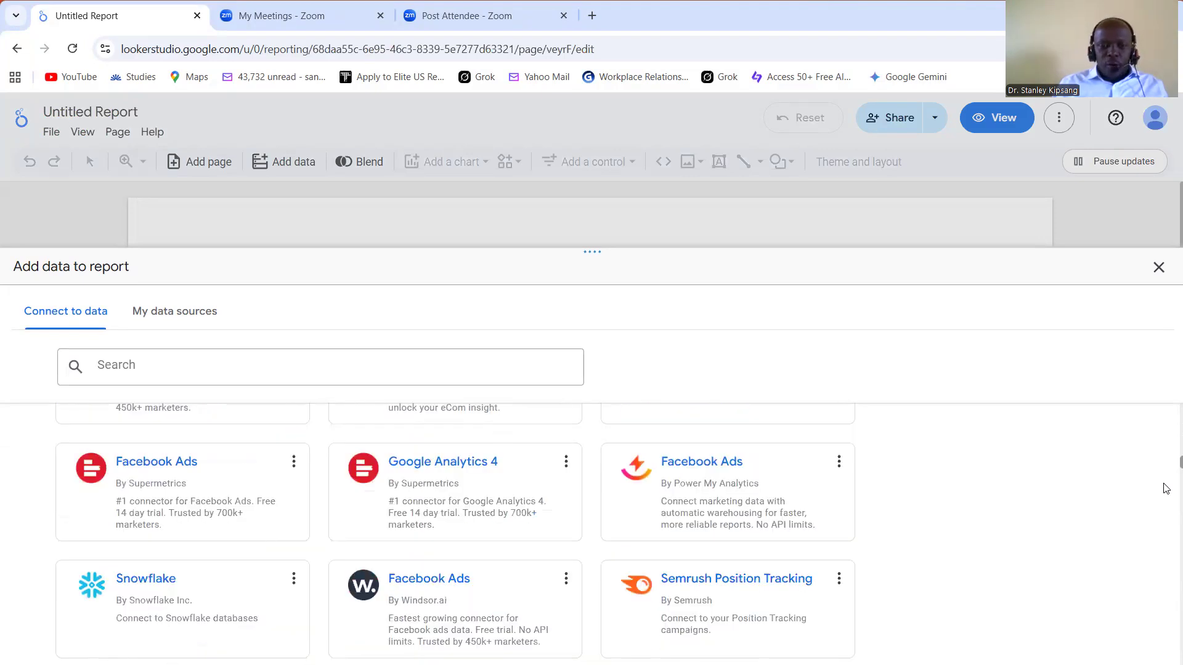
scroll(1166, 489, down, 1)
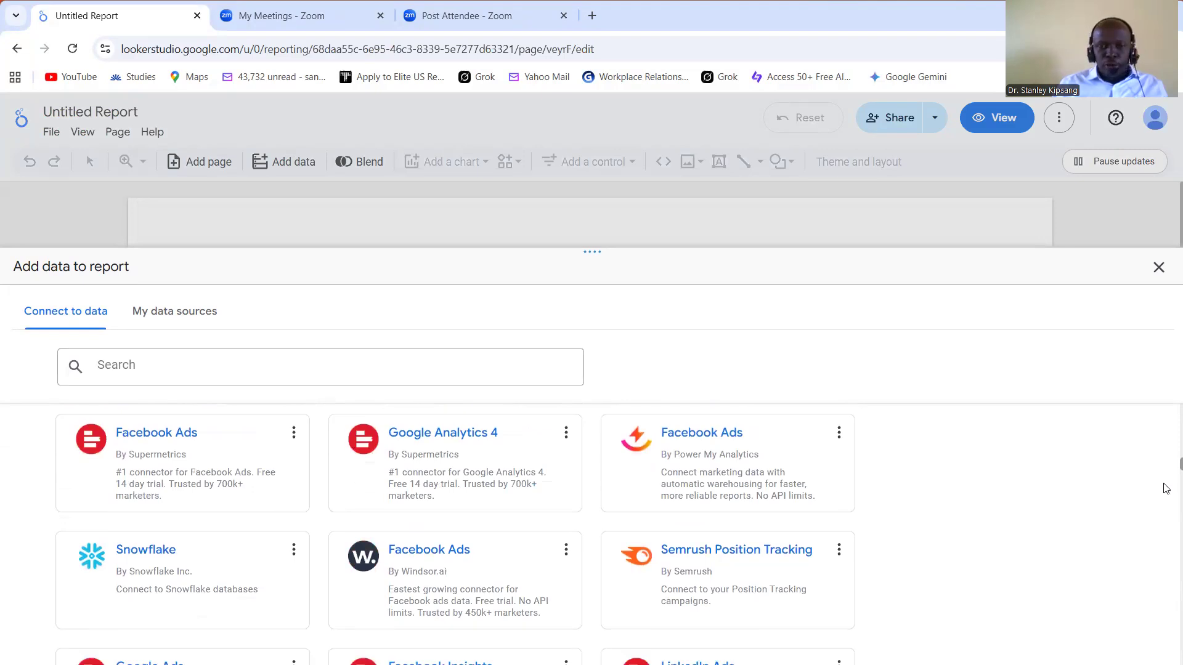
scroll(1167, 493, down, 4)
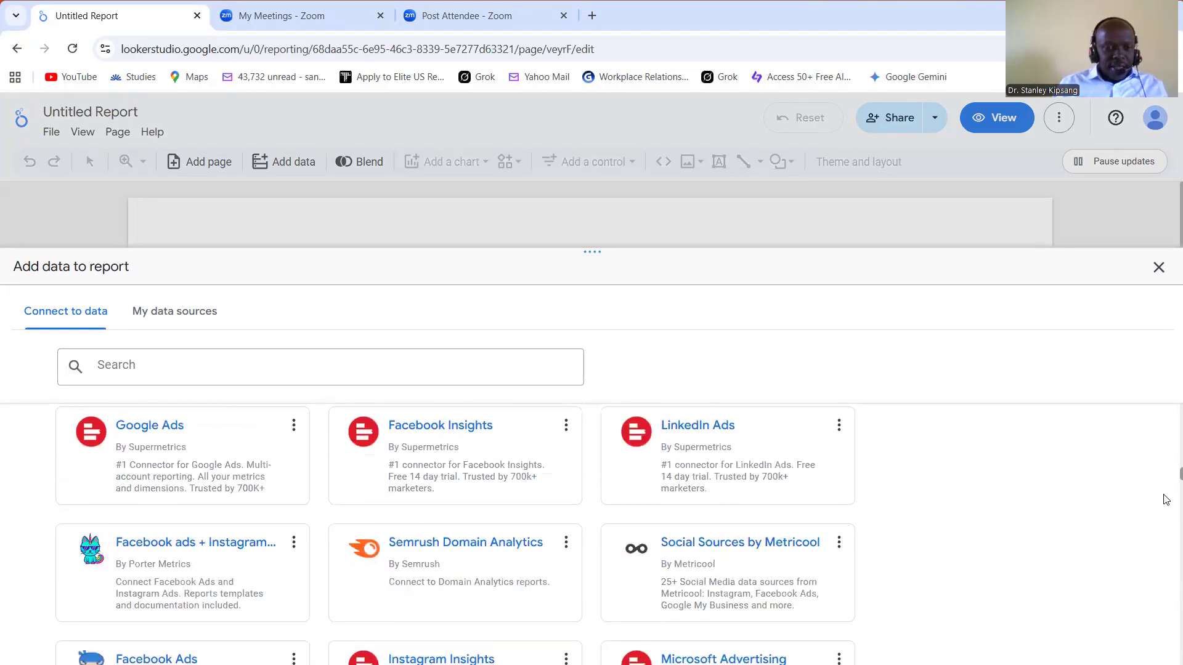
scroll(1167, 456, up, 4)
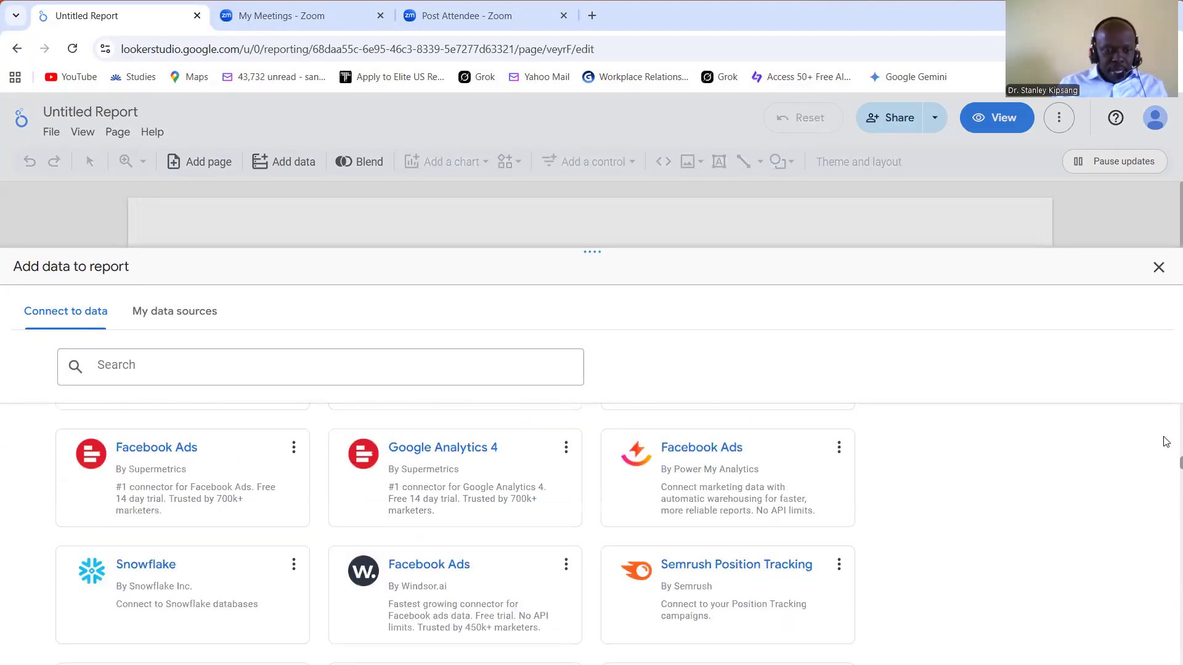
scroll(1166, 441, up, 4)
scroll(1167, 439, up, 2)
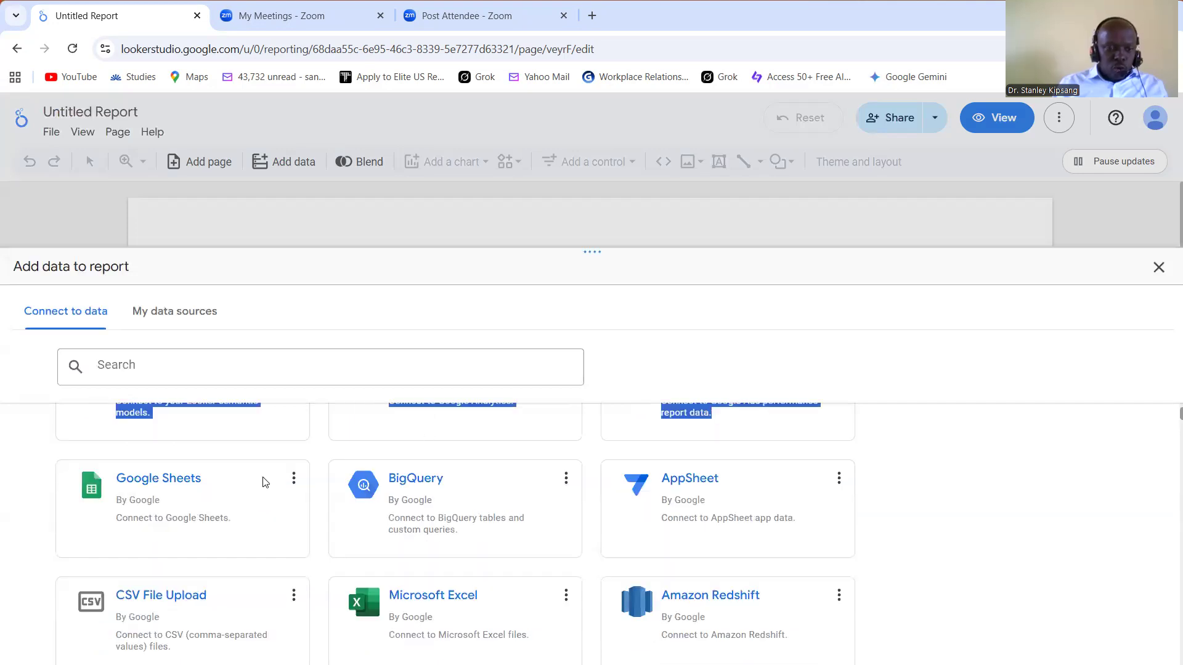
Step: Connect the report to Google Sheets using the first HRDataset_v14 spreadsheet and its HRDataset_v14 worksheet, keeping the default options
click(167, 510)
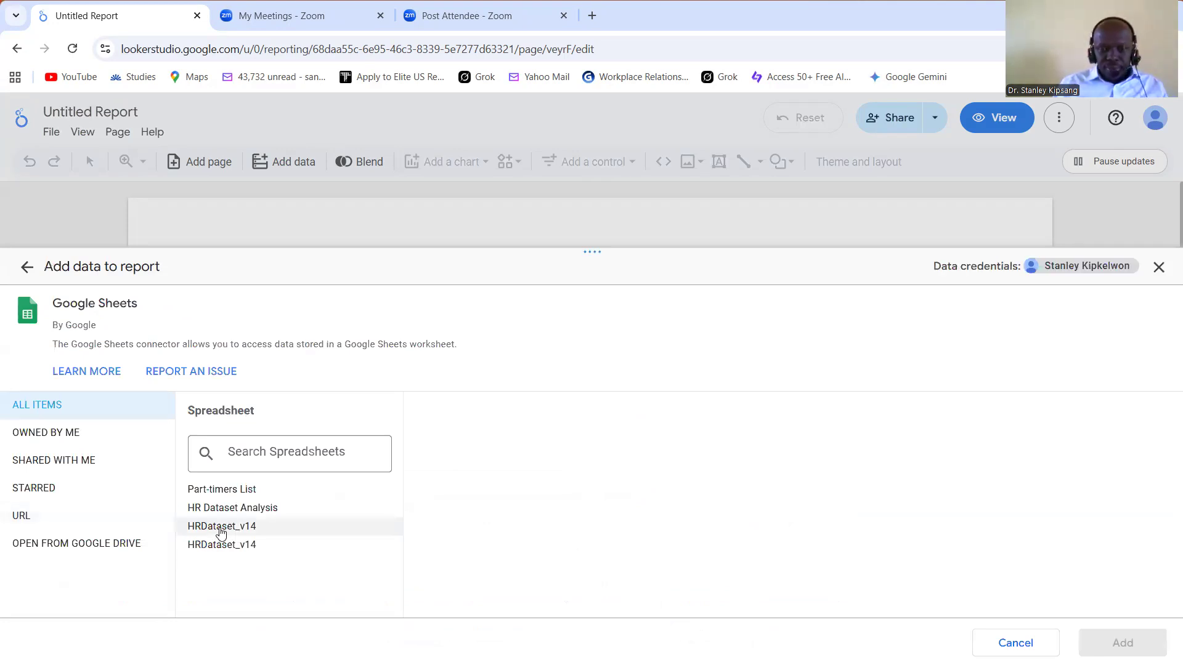
click(222, 530)
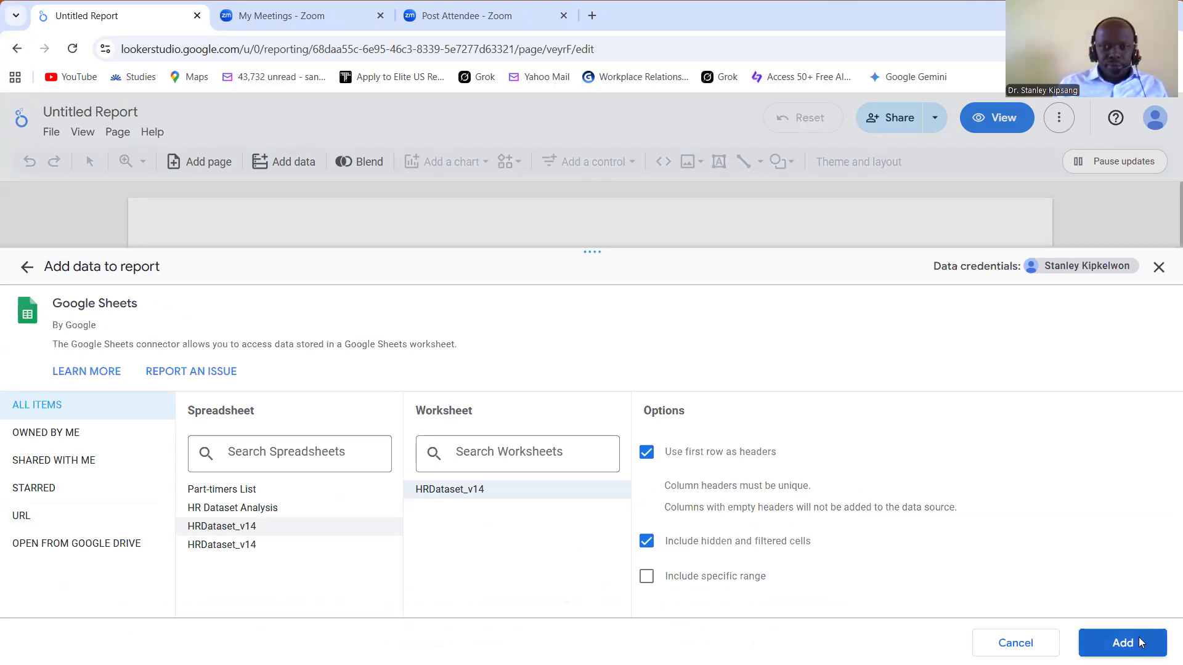
click(1122, 643)
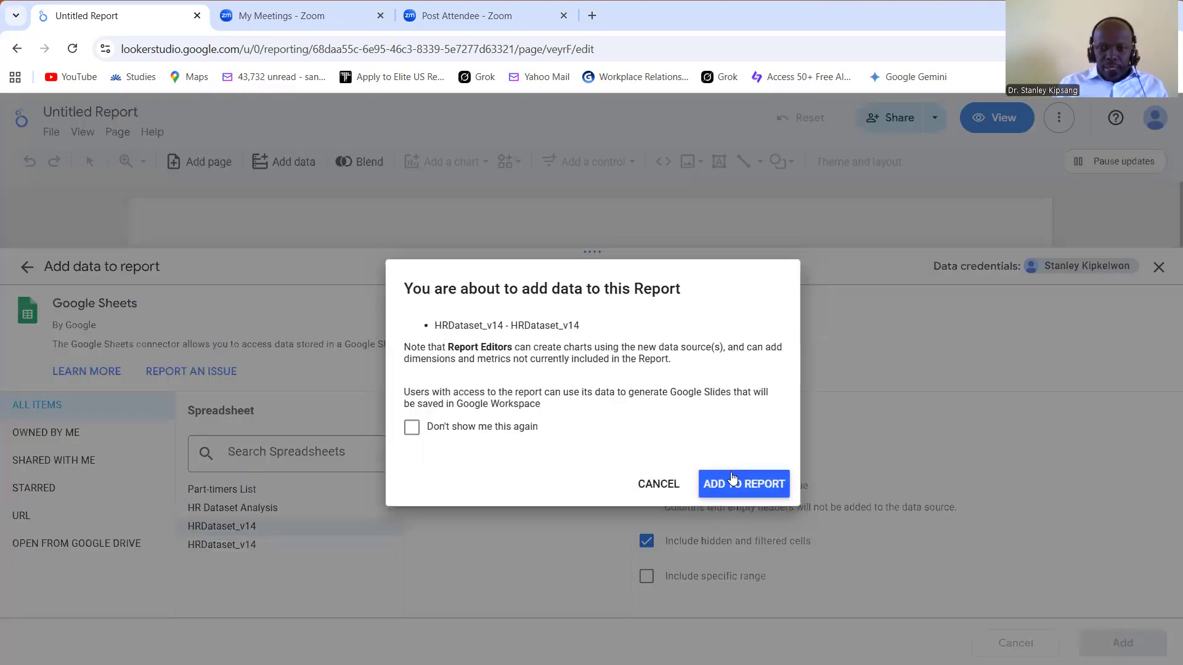
click(732, 475)
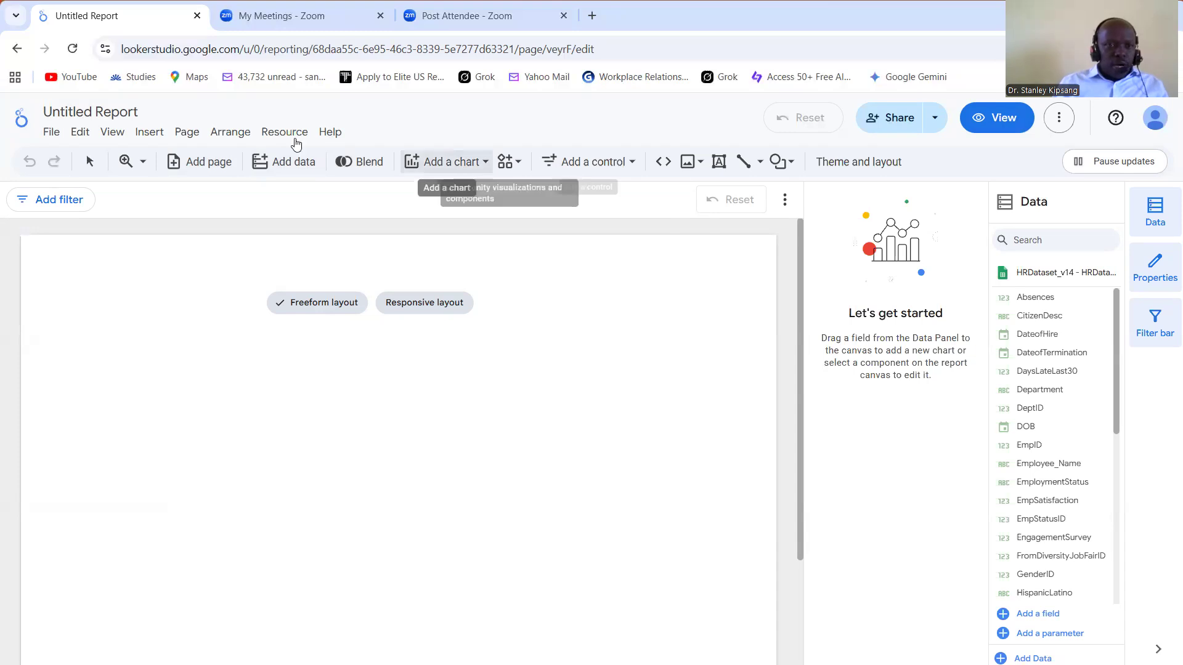
Step: Open the added HRDataset_v14 data source for editing from the report's managed data sources
click(113, 135)
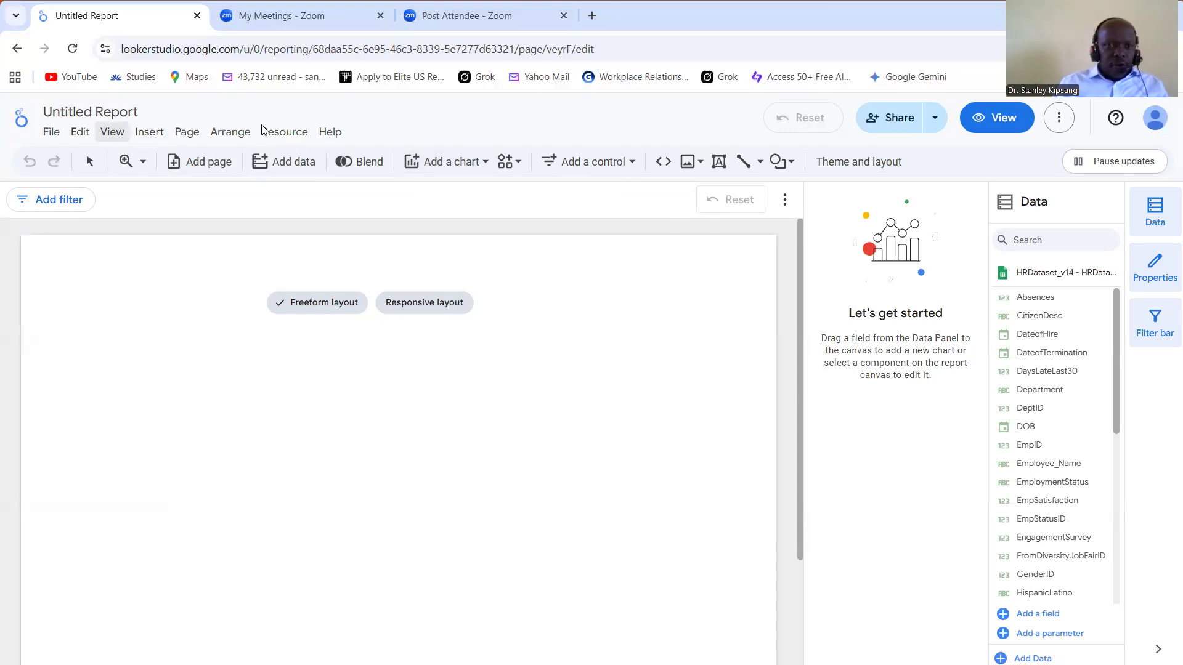
click(280, 135)
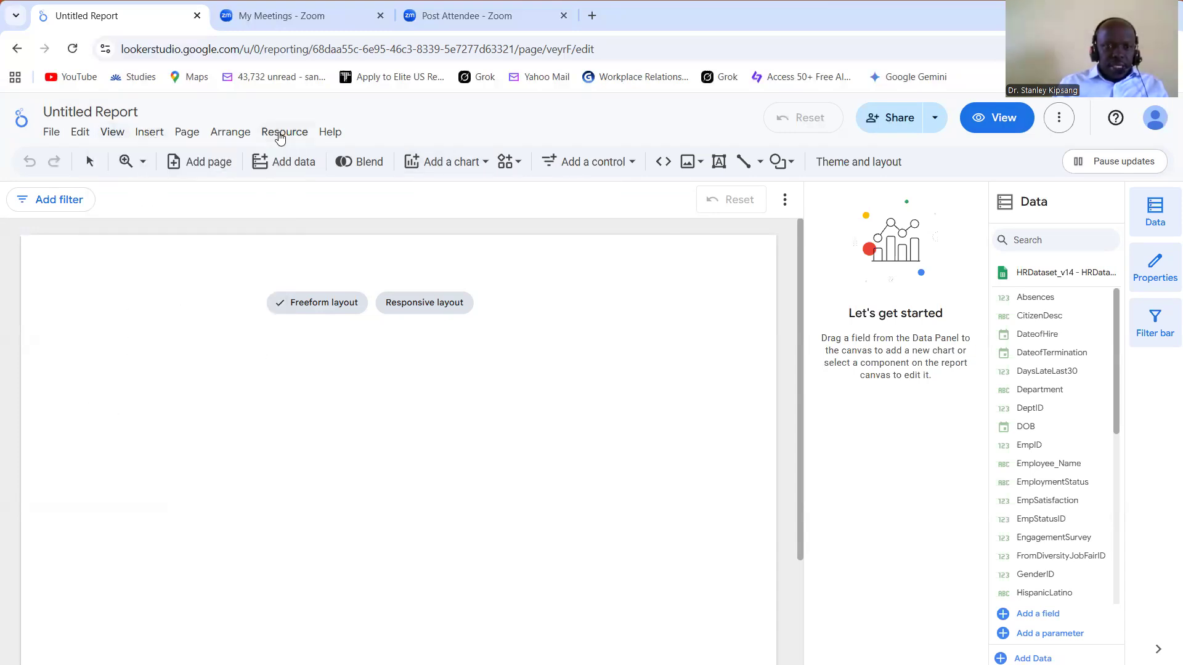
click(281, 137)
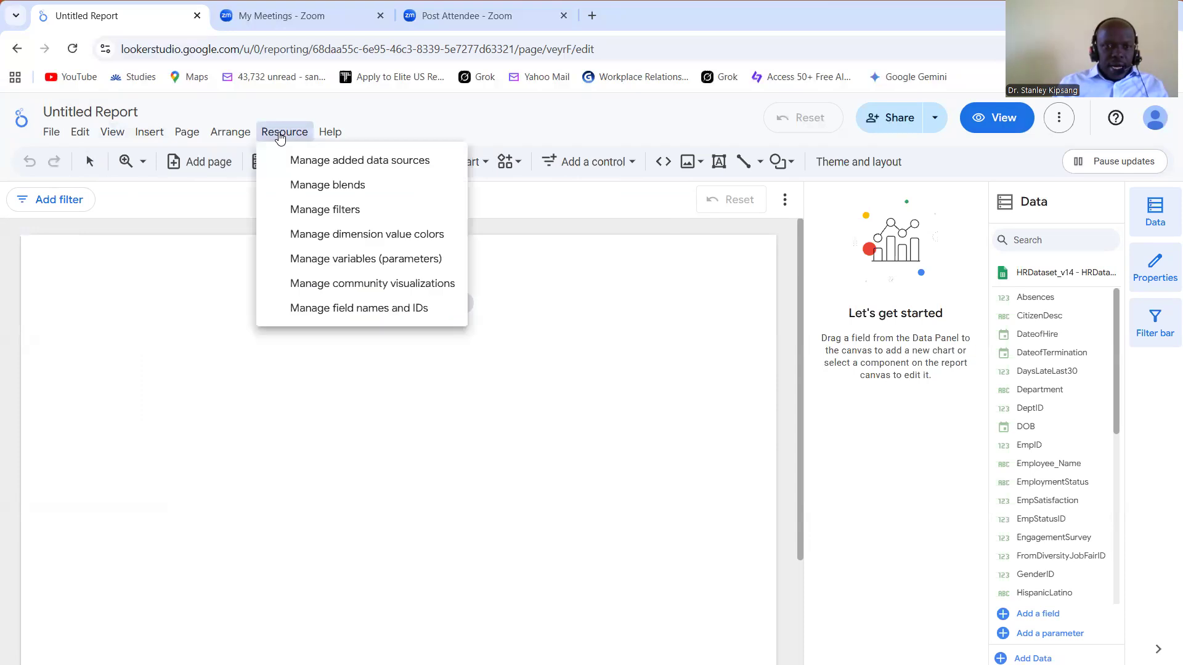
click(315, 162)
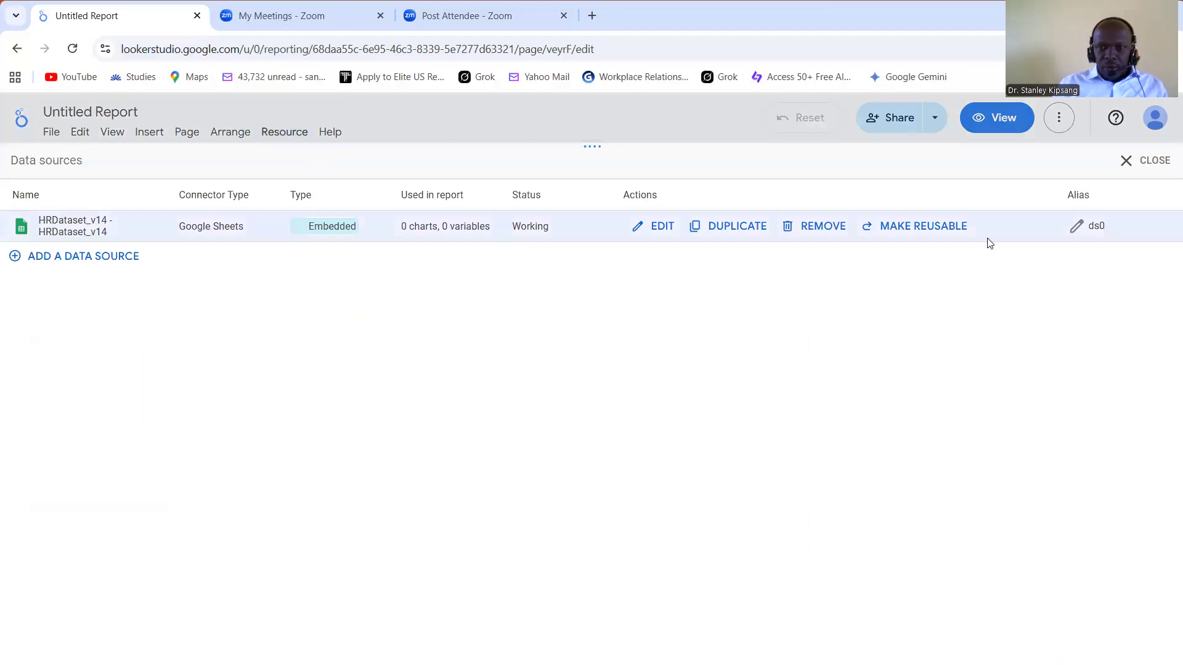
click(661, 226)
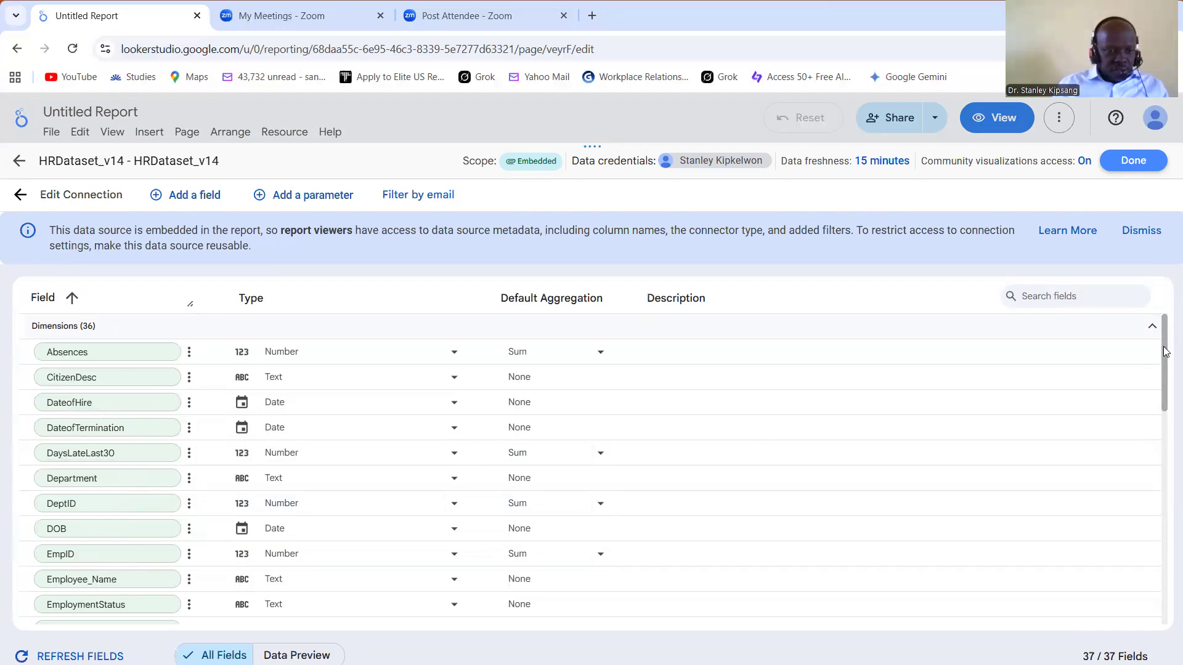
Step: Examine the data source's dimension fields with their data types and default aggregations
scroll(1166, 360, down, 1)
scroll(1166, 376, down, 1)
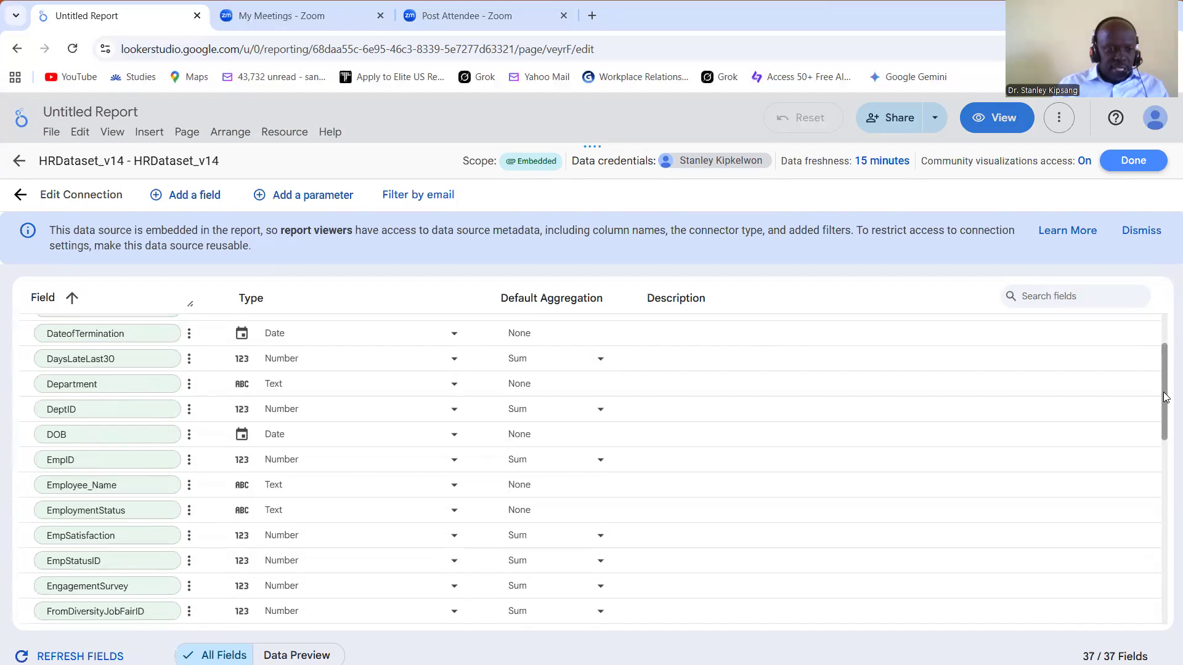
scroll(1166, 401, down, 1)
scroll(1166, 407, down, 1)
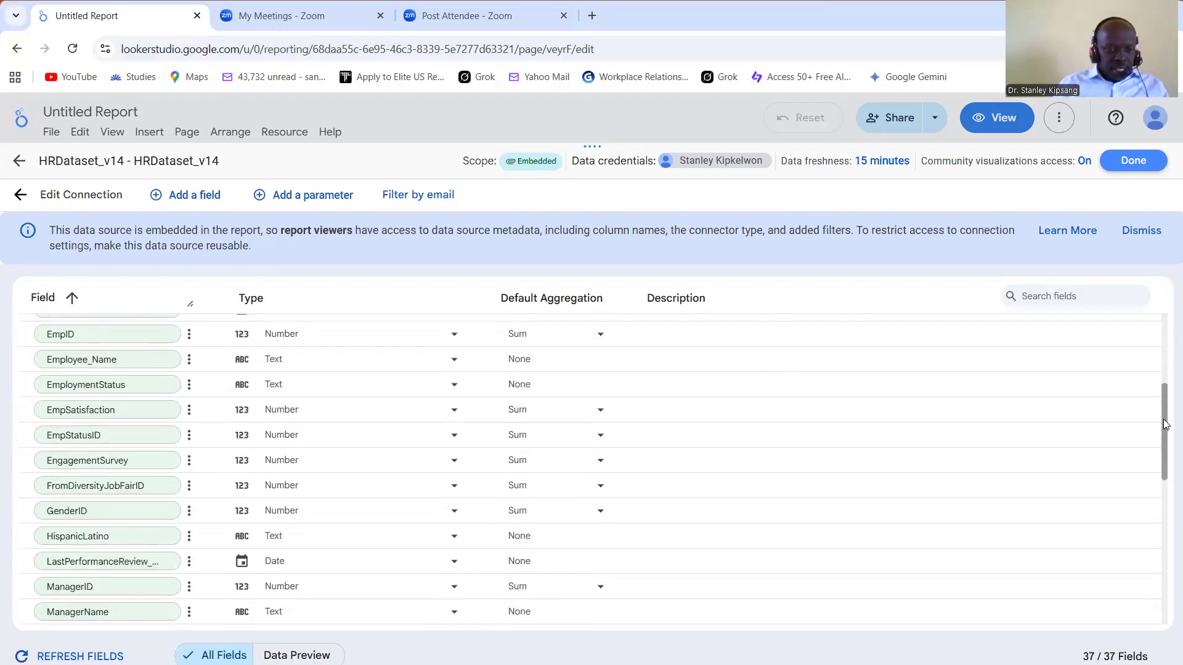
scroll(1166, 422, down, 1)
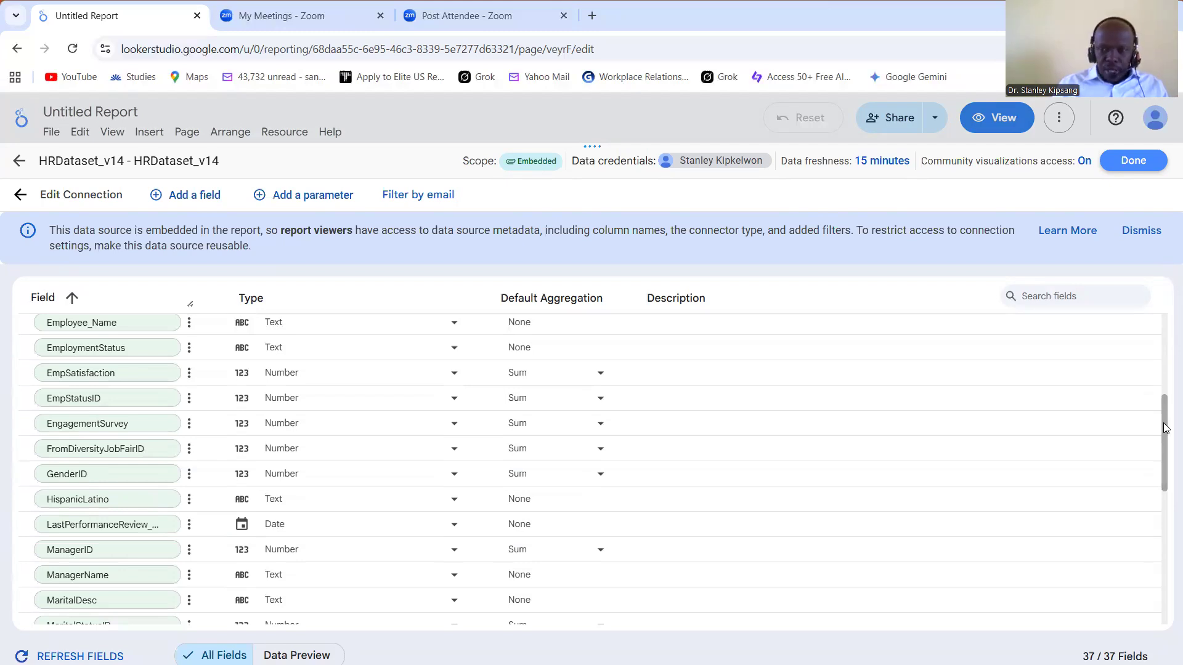
scroll(1157, 351, up, 3)
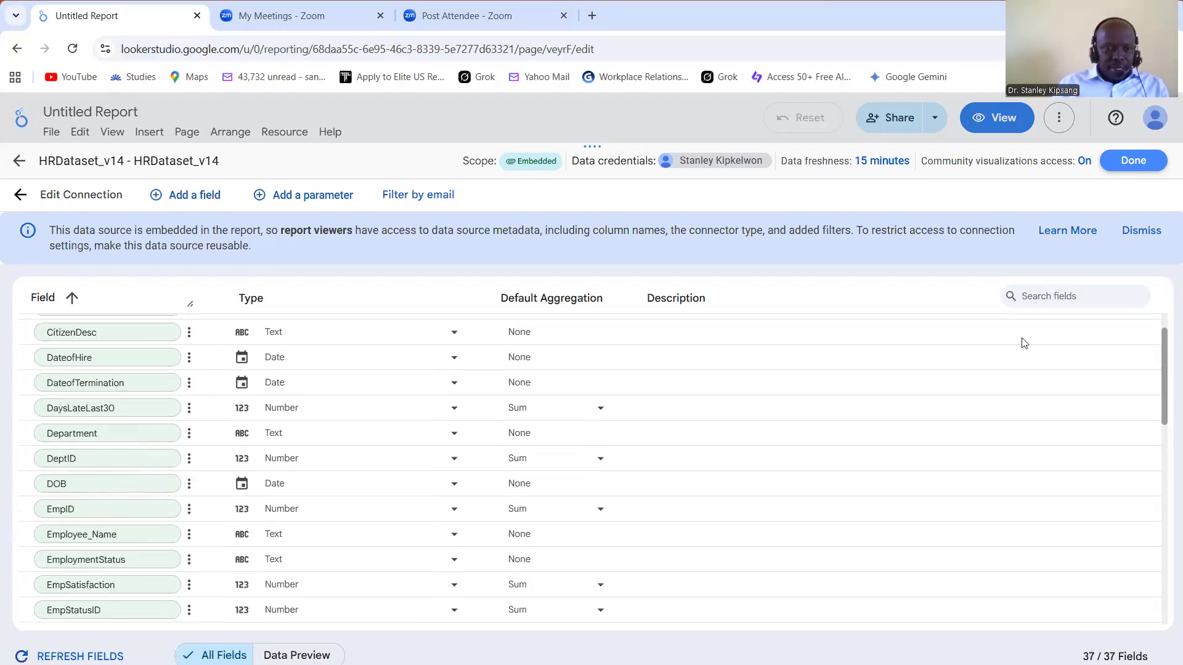
scroll(921, 347, up, 1)
click(955, 351)
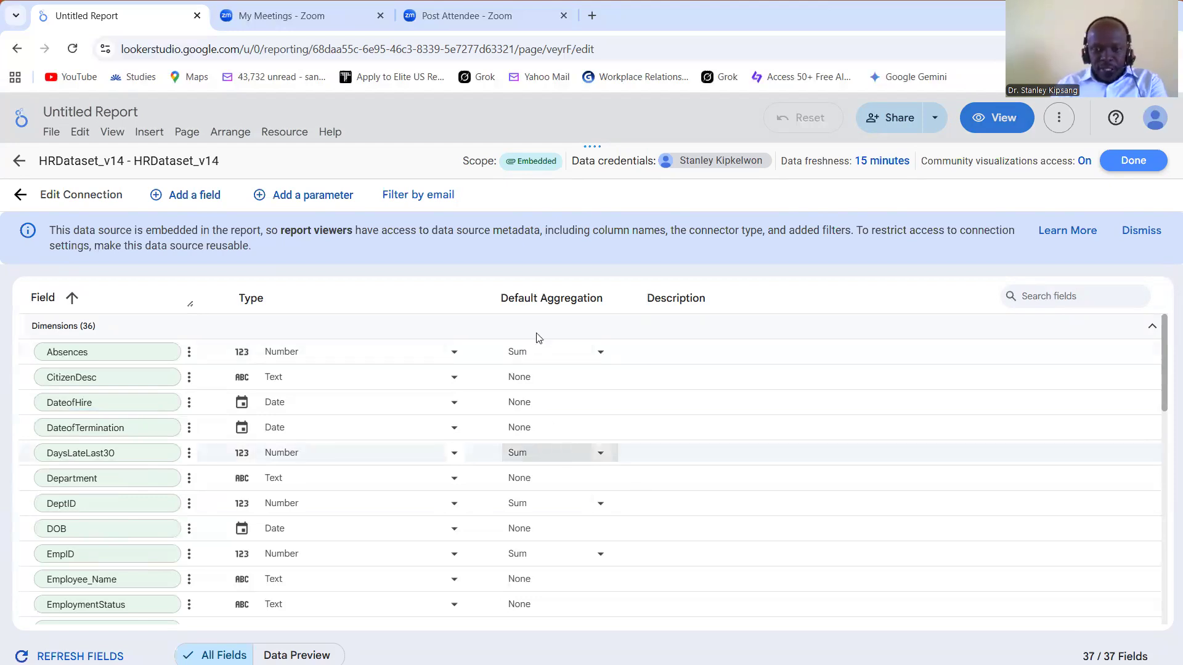
Step: View the default aggregation choices for the Absences and EngagementSurvey fields without changing them
click(601, 352)
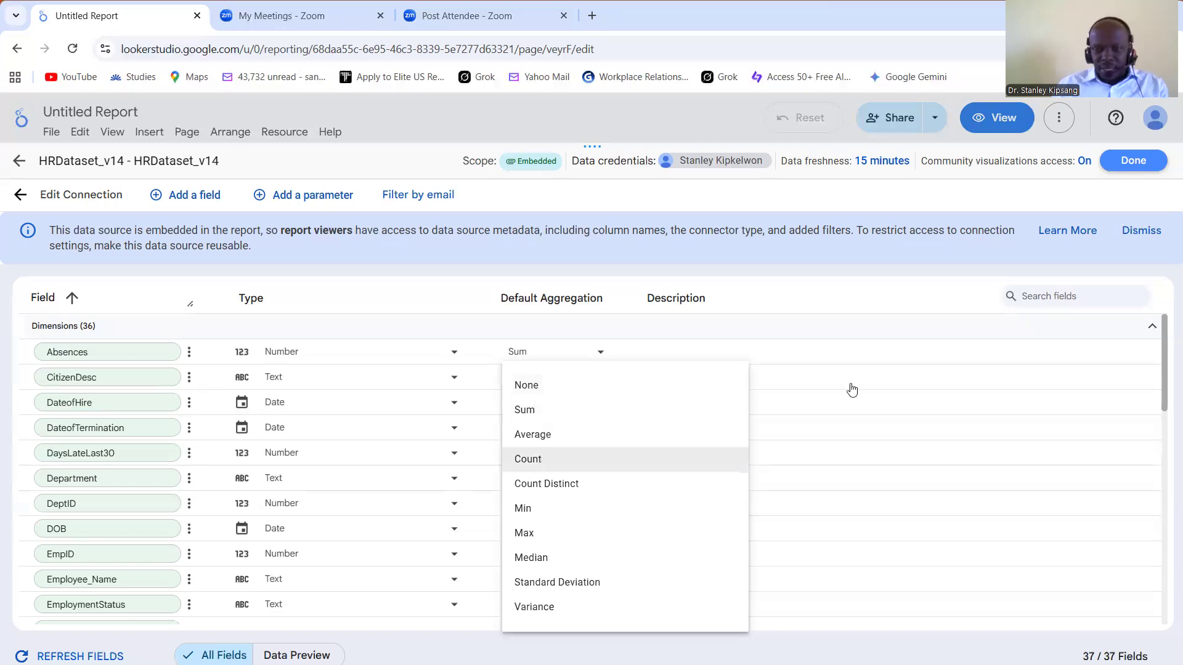
click(877, 335)
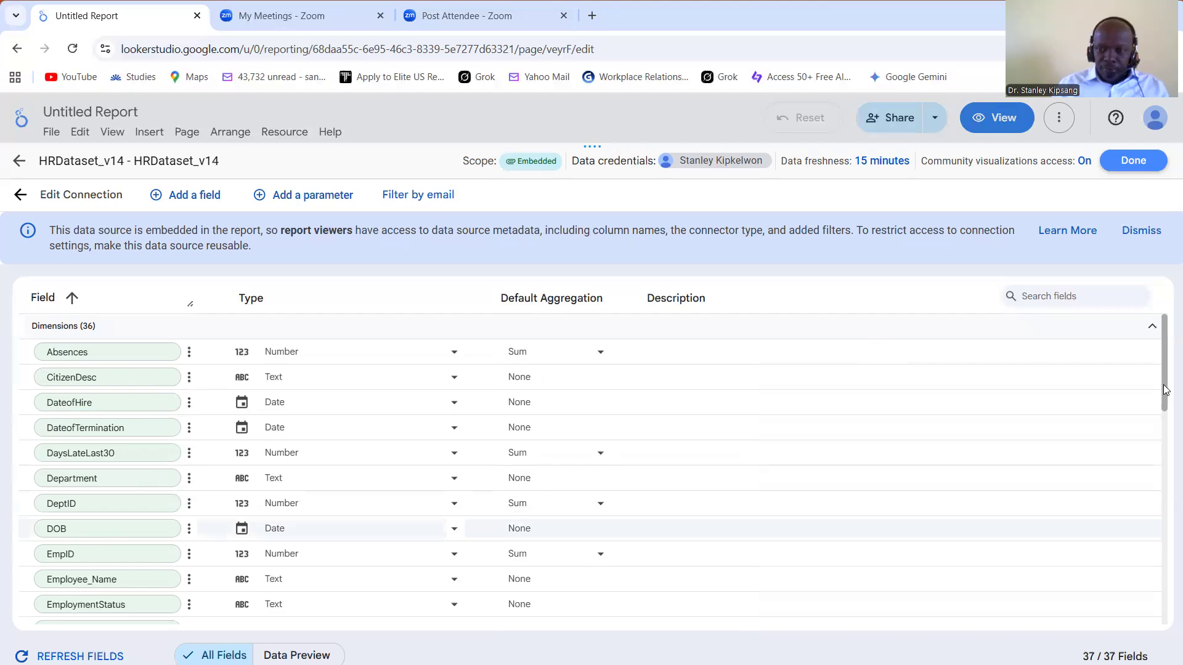
scroll(1167, 439, down, 3)
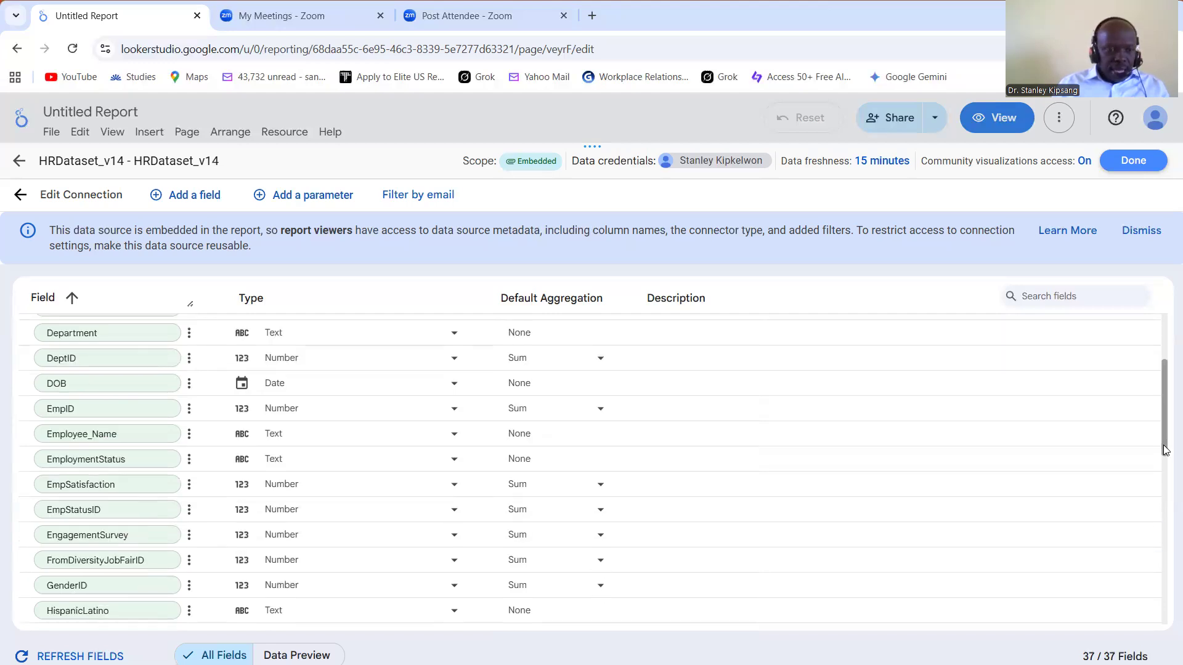
scroll(1167, 450, down, 1)
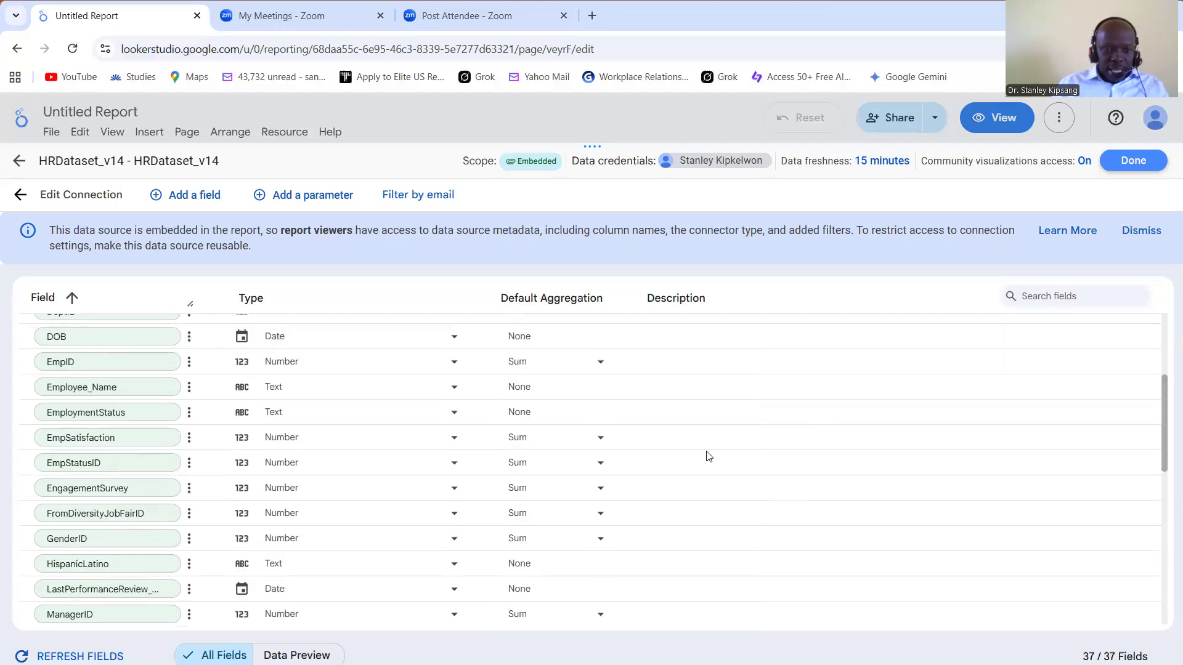
click(603, 491)
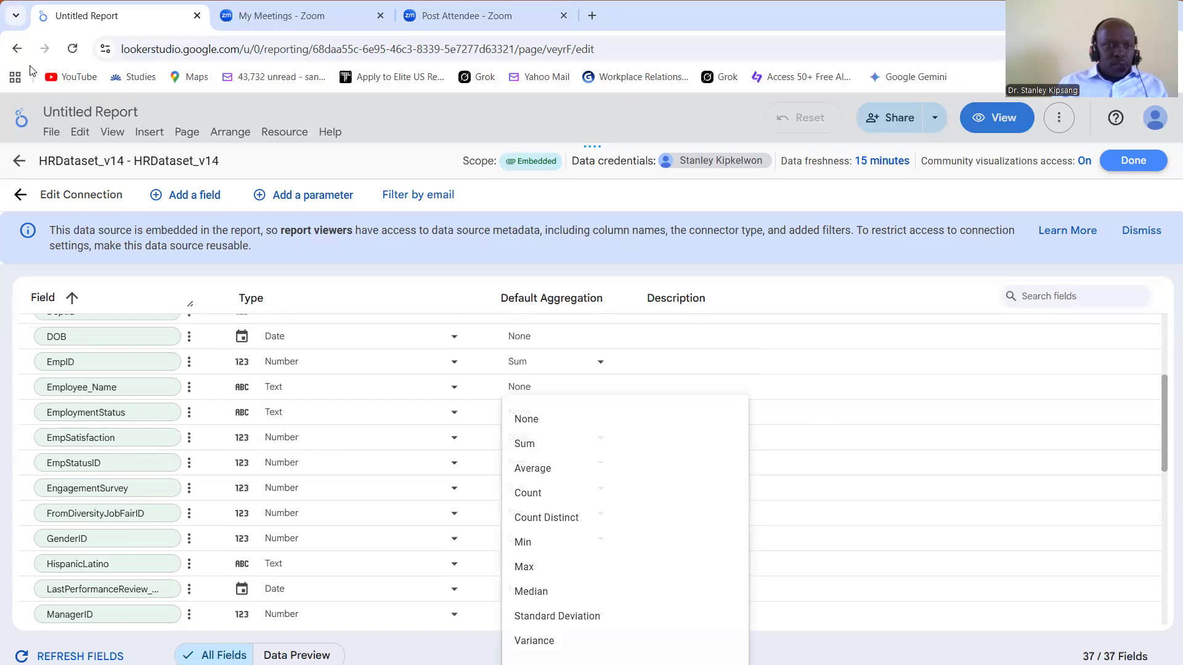
click(20, 51)
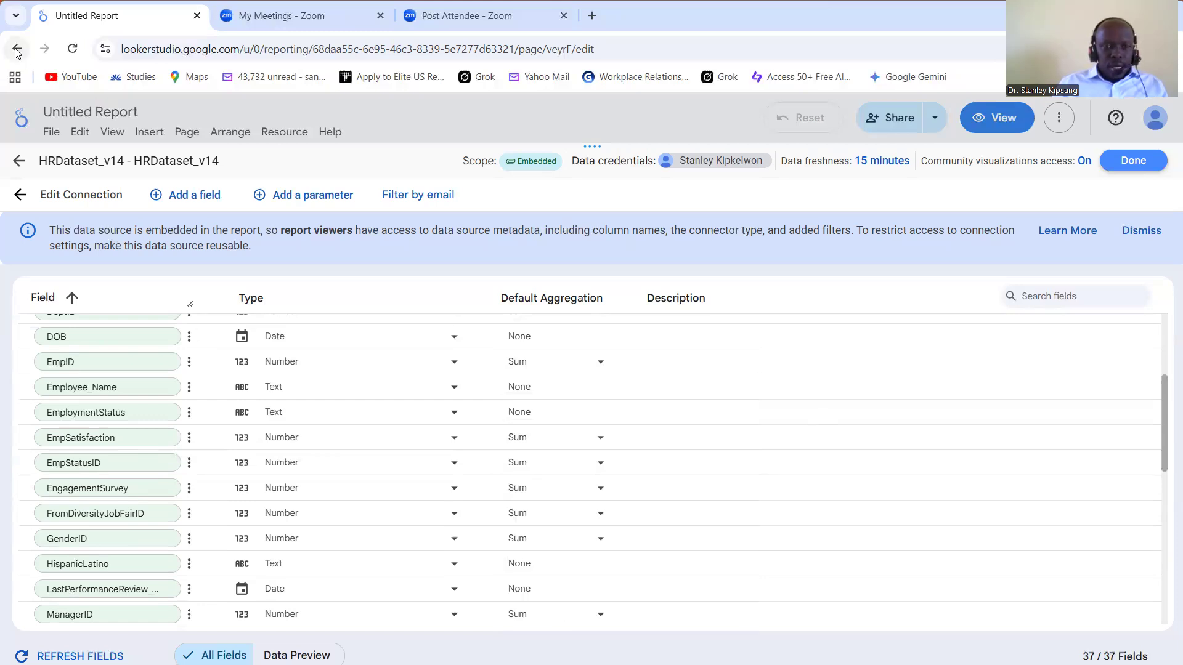
Step: Return to the recent reports list and open the existing Untitled Report
click(16, 51)
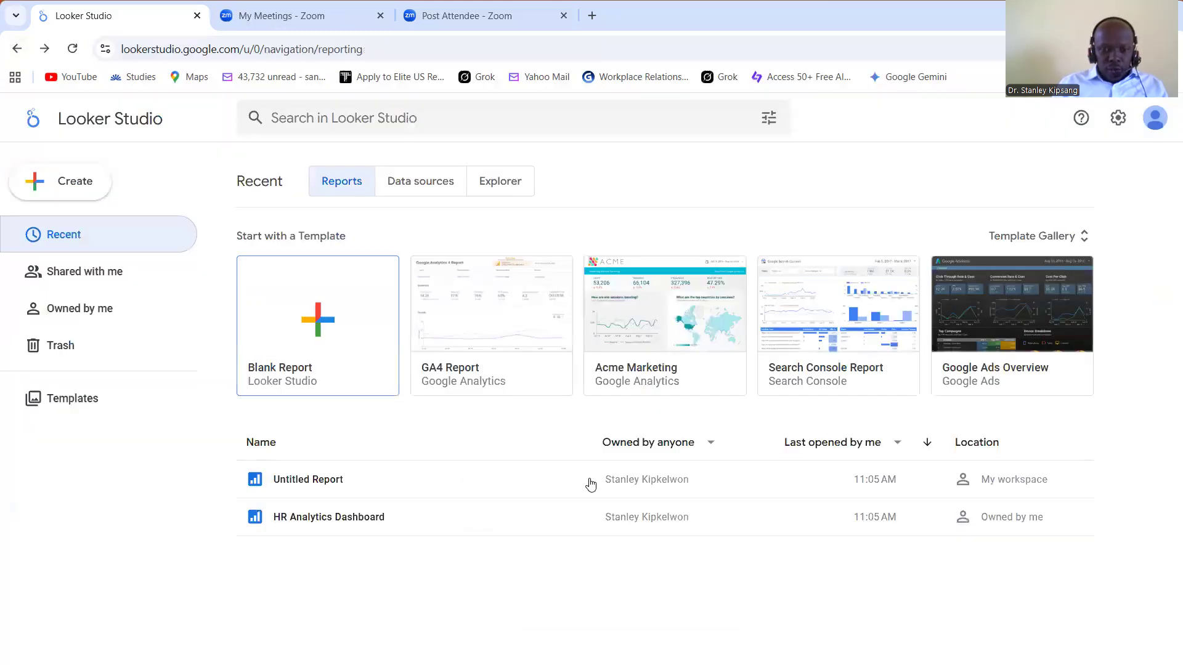
click(590, 482)
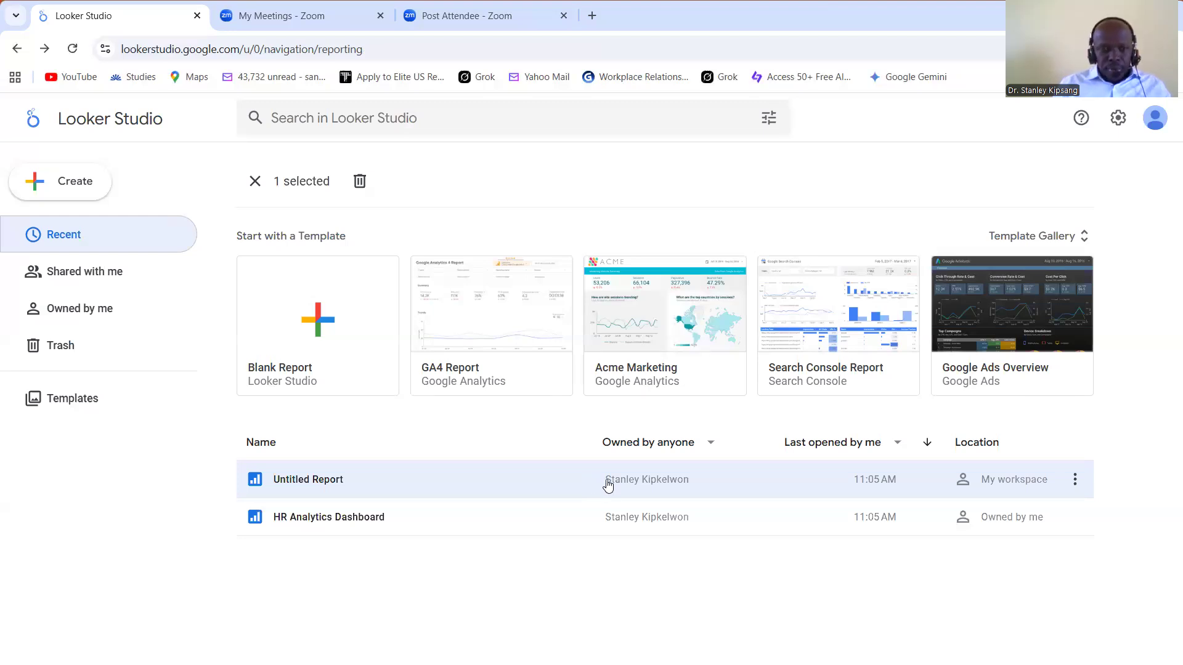
click(607, 485)
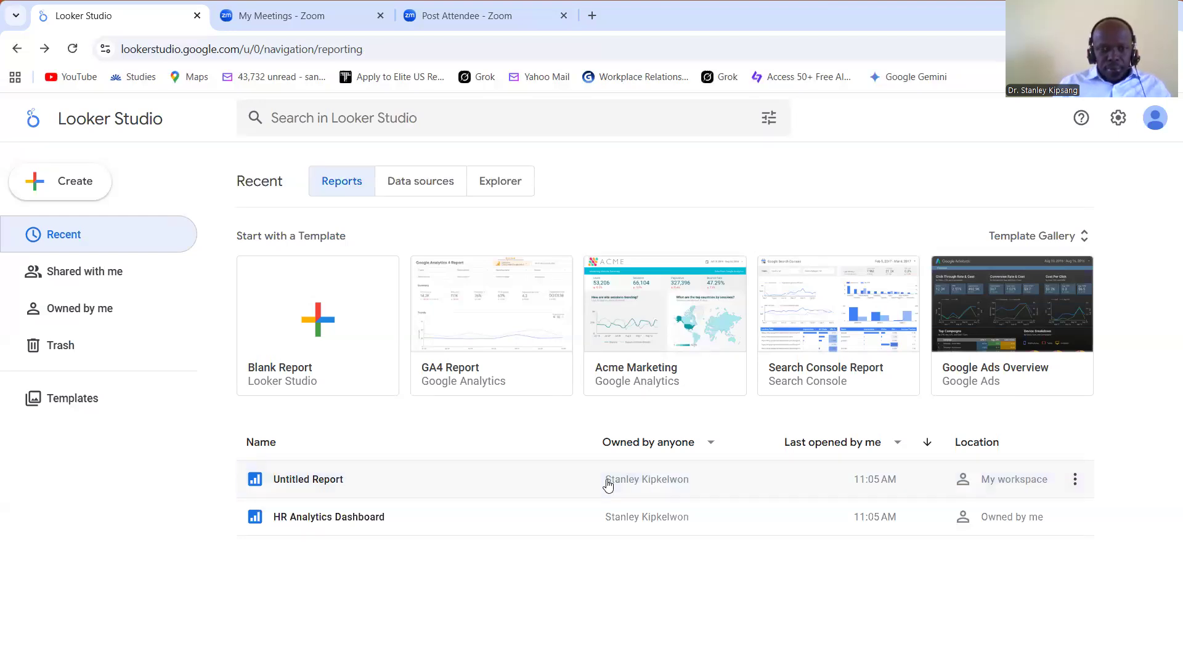
click(307, 483)
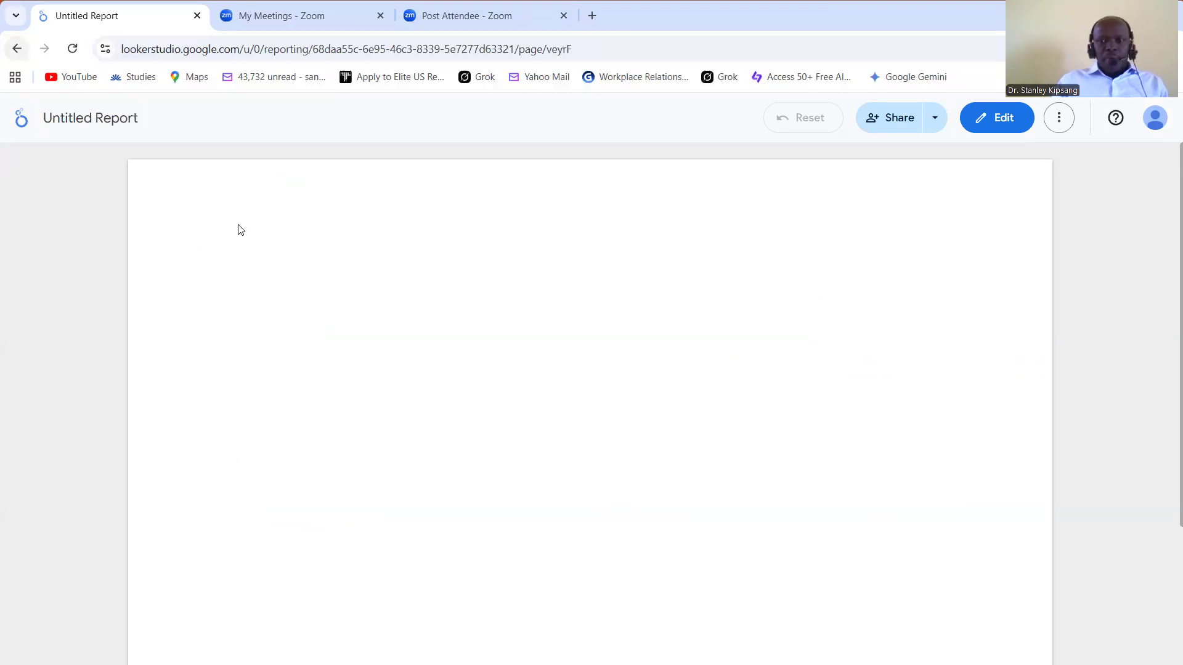
click(16, 50)
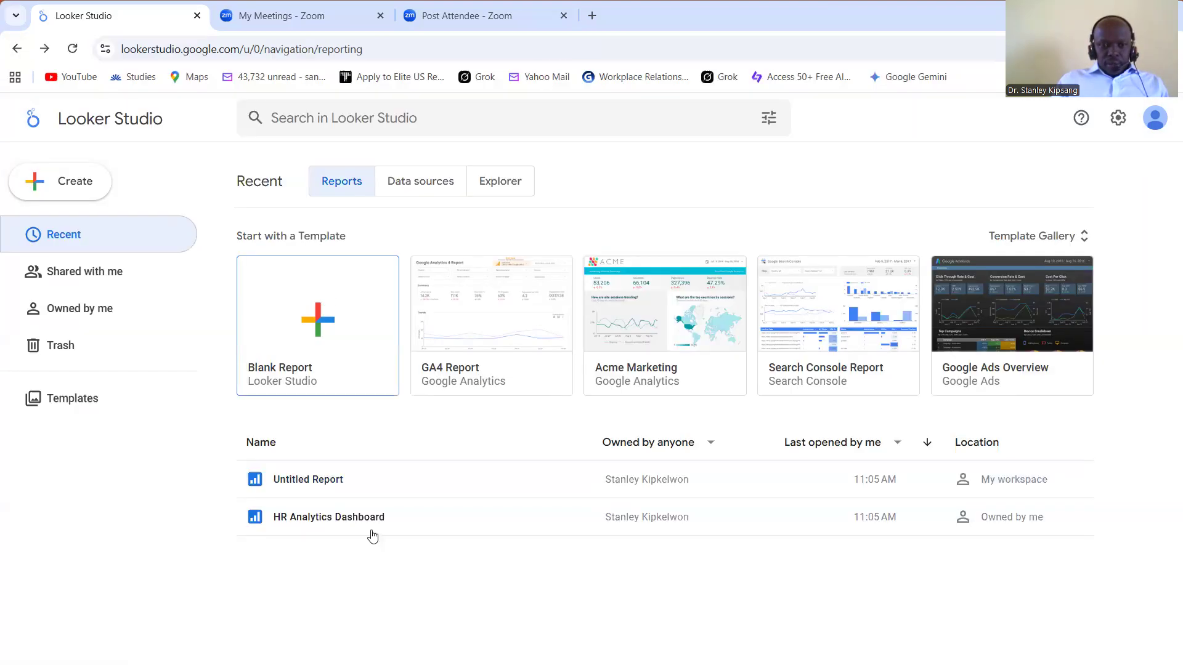
click(331, 481)
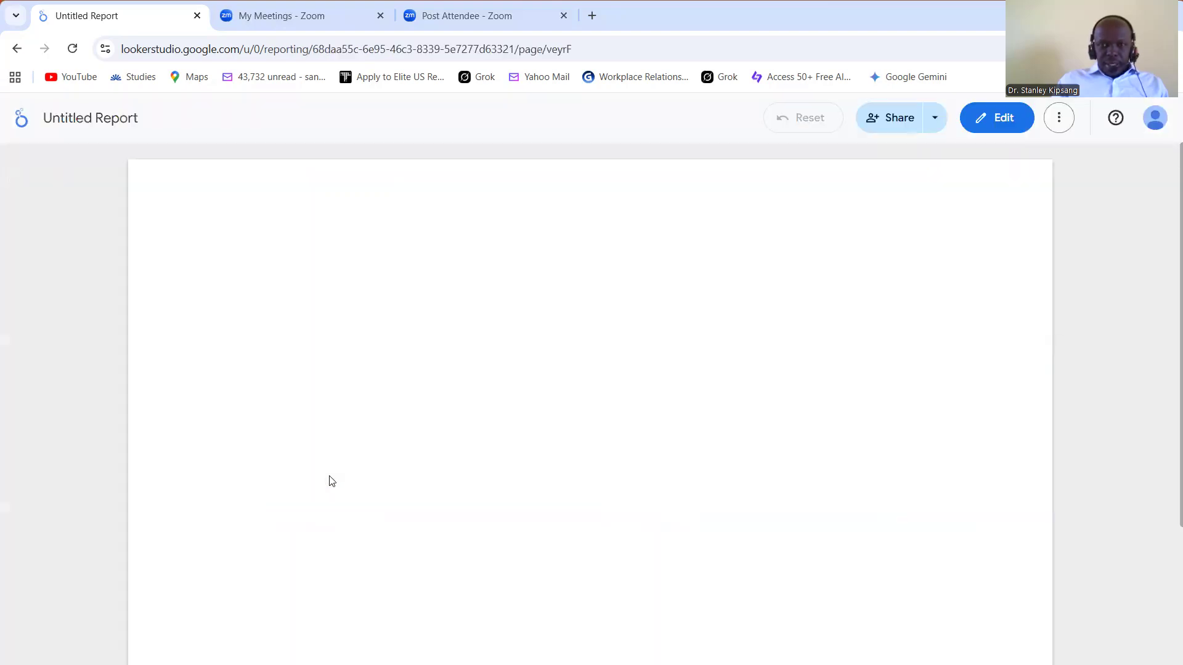
Step: Go back to the recent reports page and create a new blank report
click(16, 49)
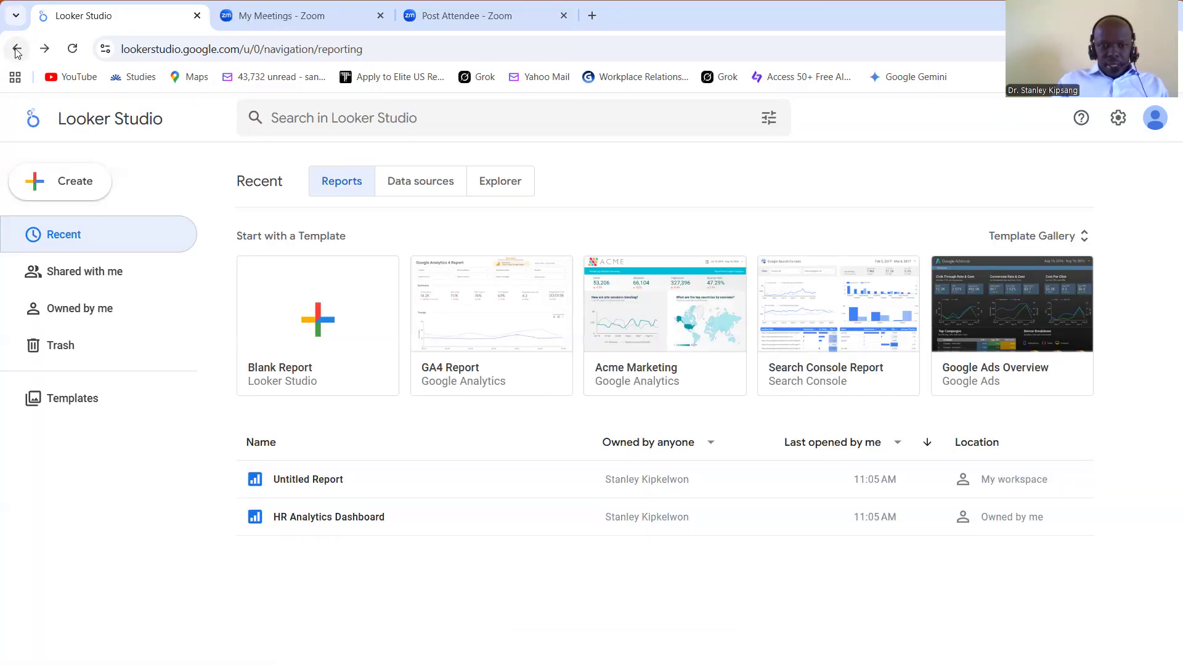
click(273, 354)
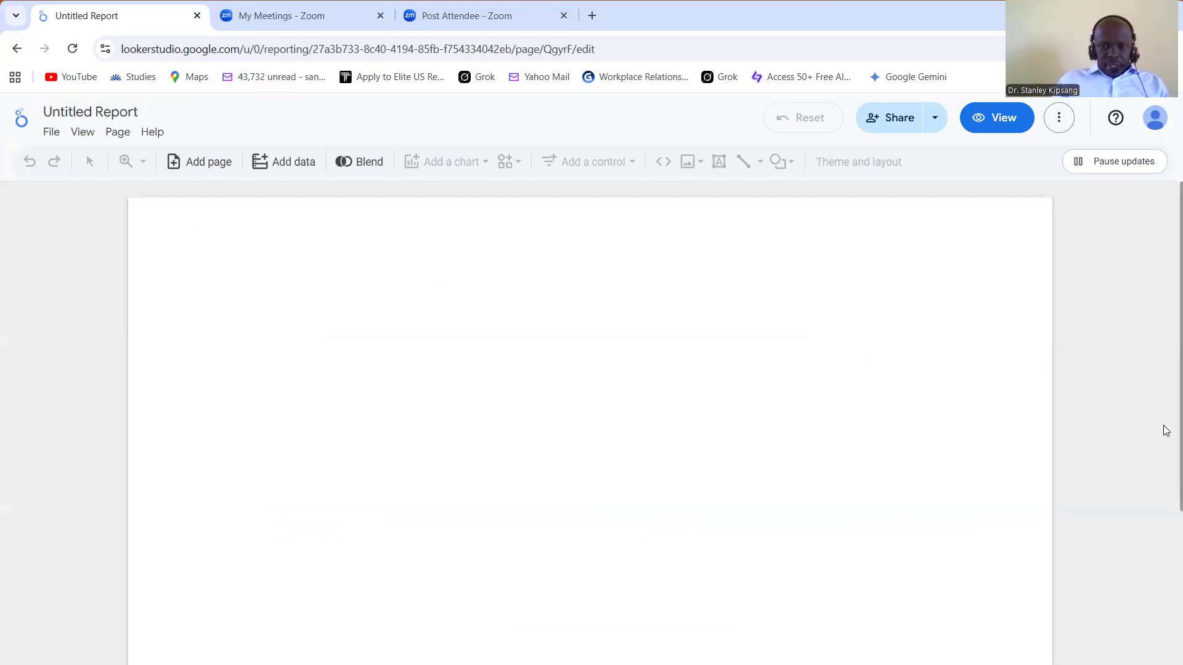
scroll(1166, 468, down, 1)
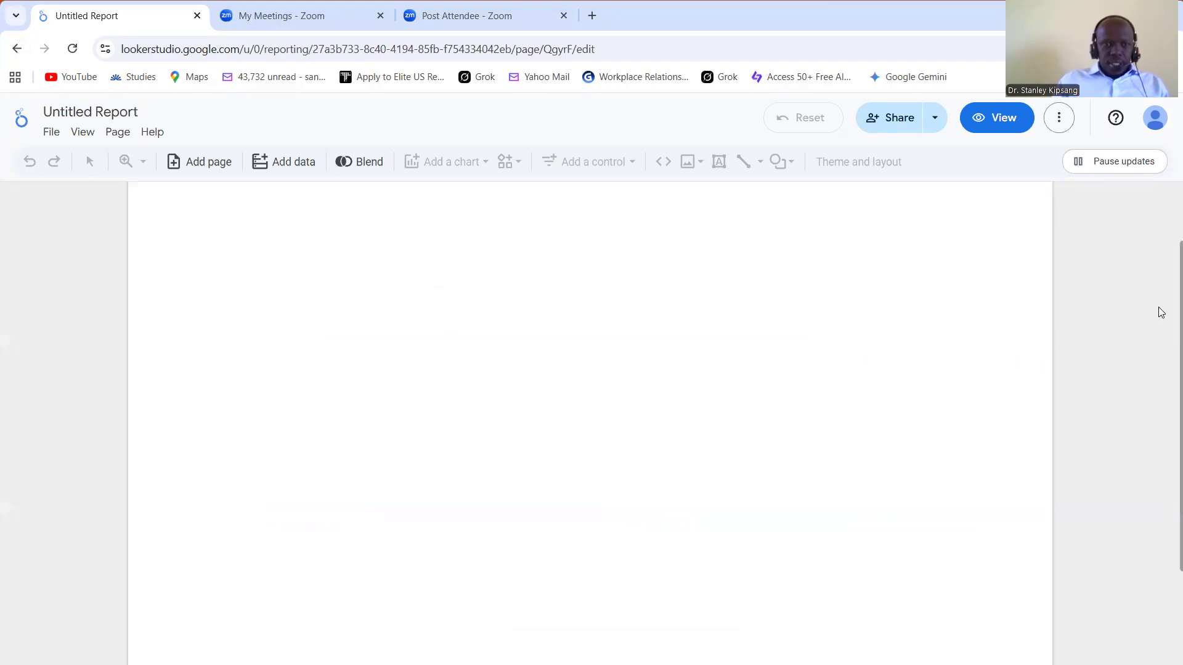
scroll(948, 357, up, 1)
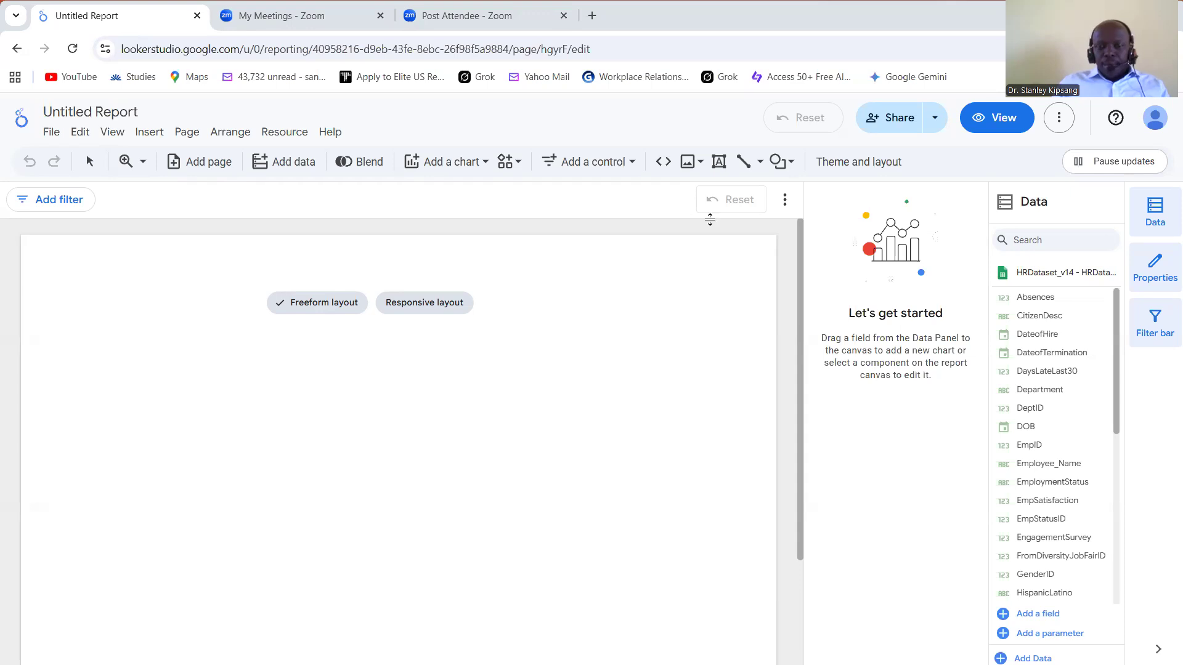
Step: Add a text box across the full width of the page's upper edge reading "HR ANALYTICS DASHBOARD"
click(719, 162)
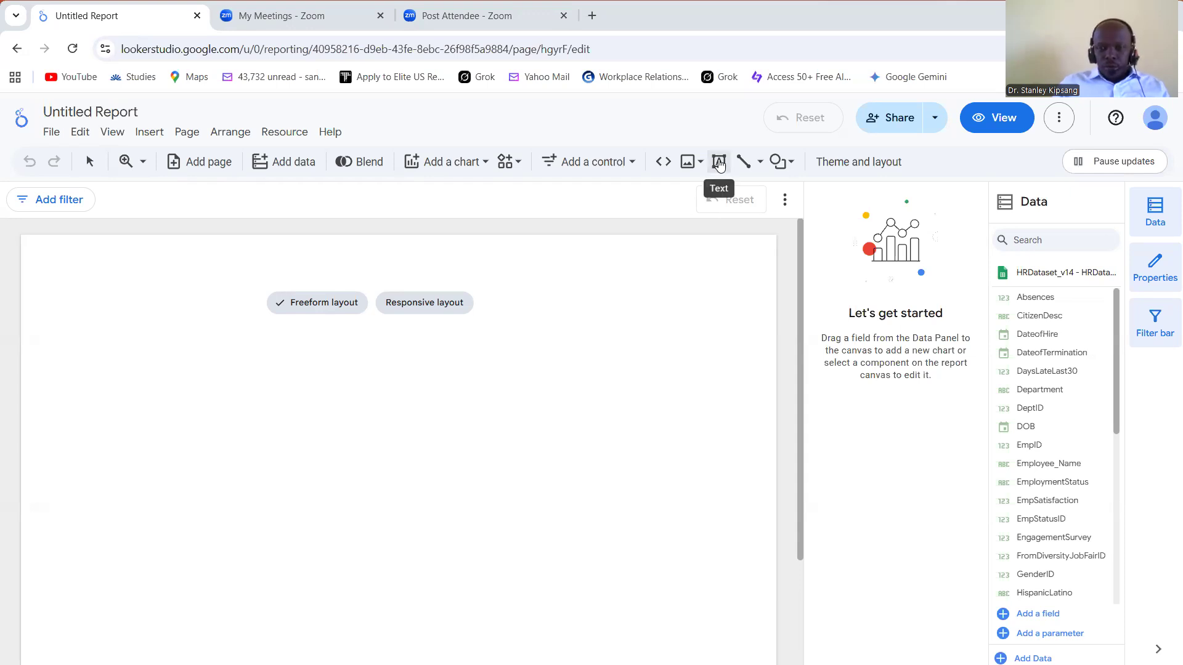
click(719, 163)
click(719, 163)
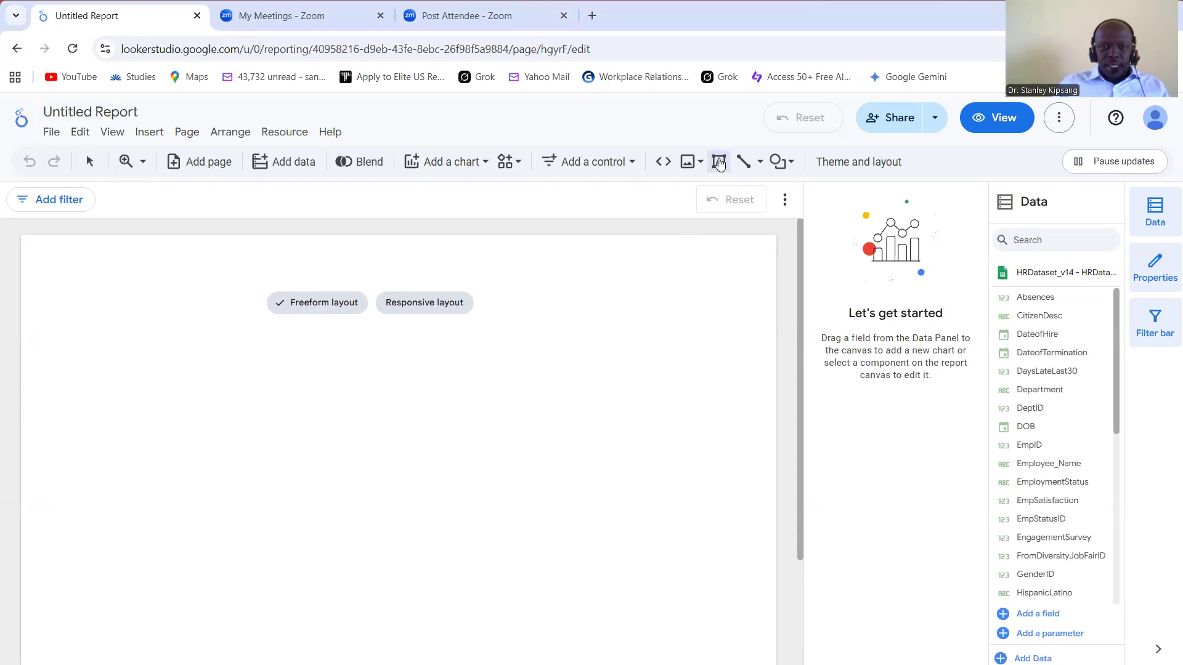
drag(27, 237, 44, 256)
drag(380, 271, 774, 275)
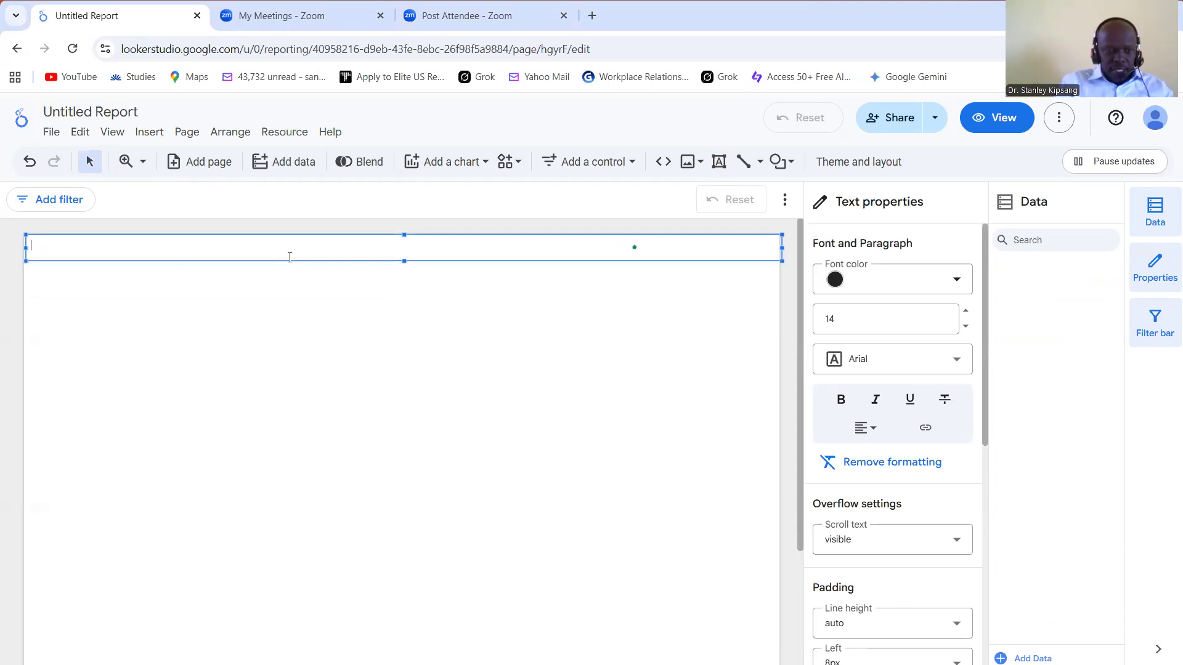
text(HR)
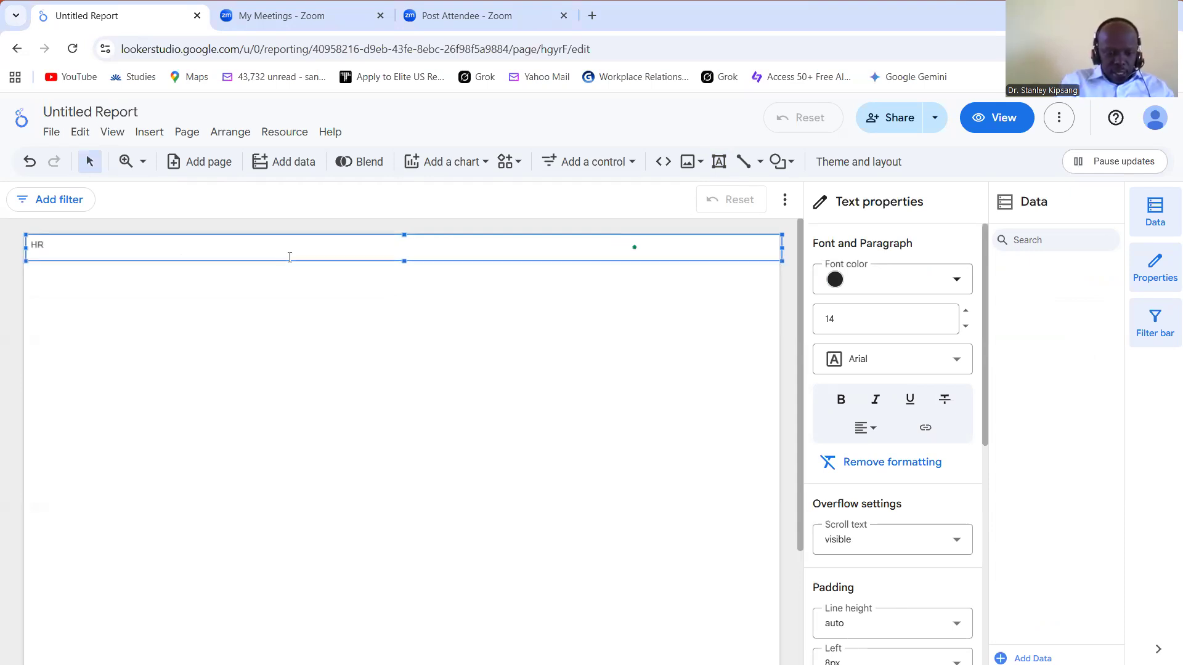
text( A)
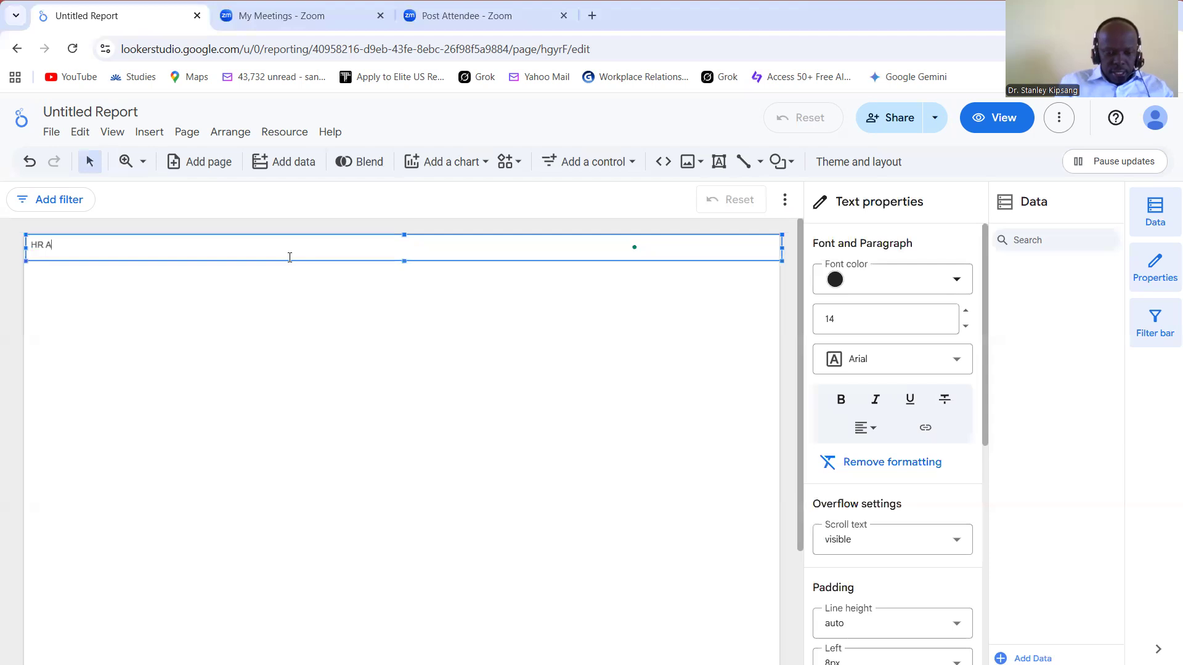
text(NALYTICS)
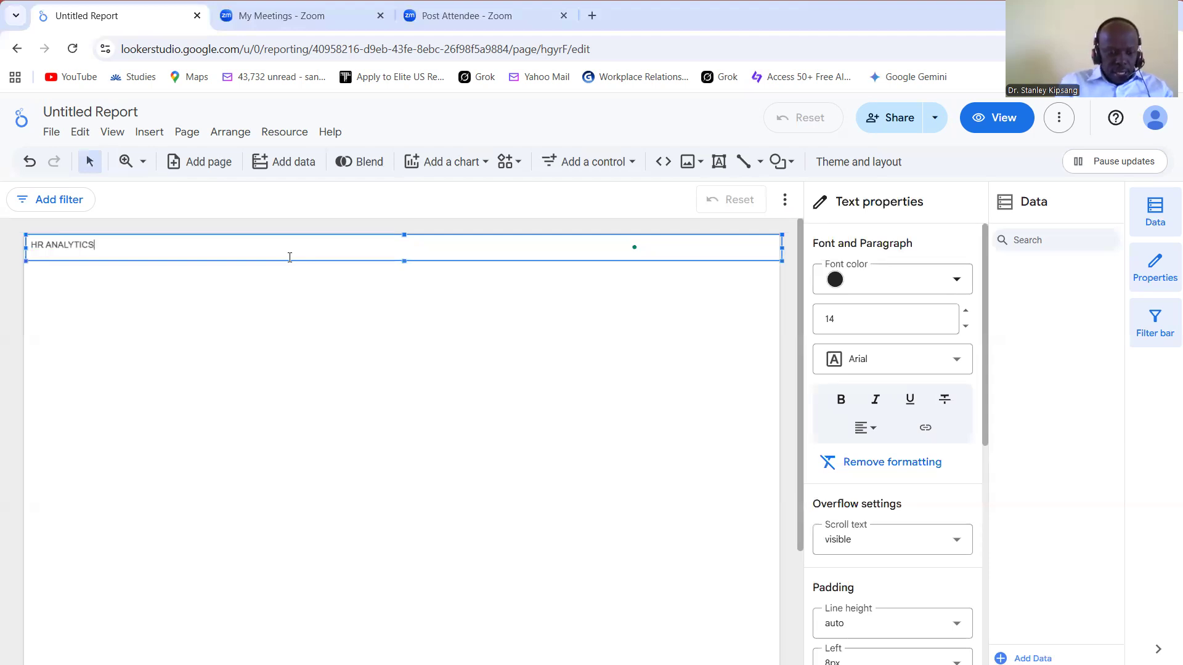
text( DASHBOARD)
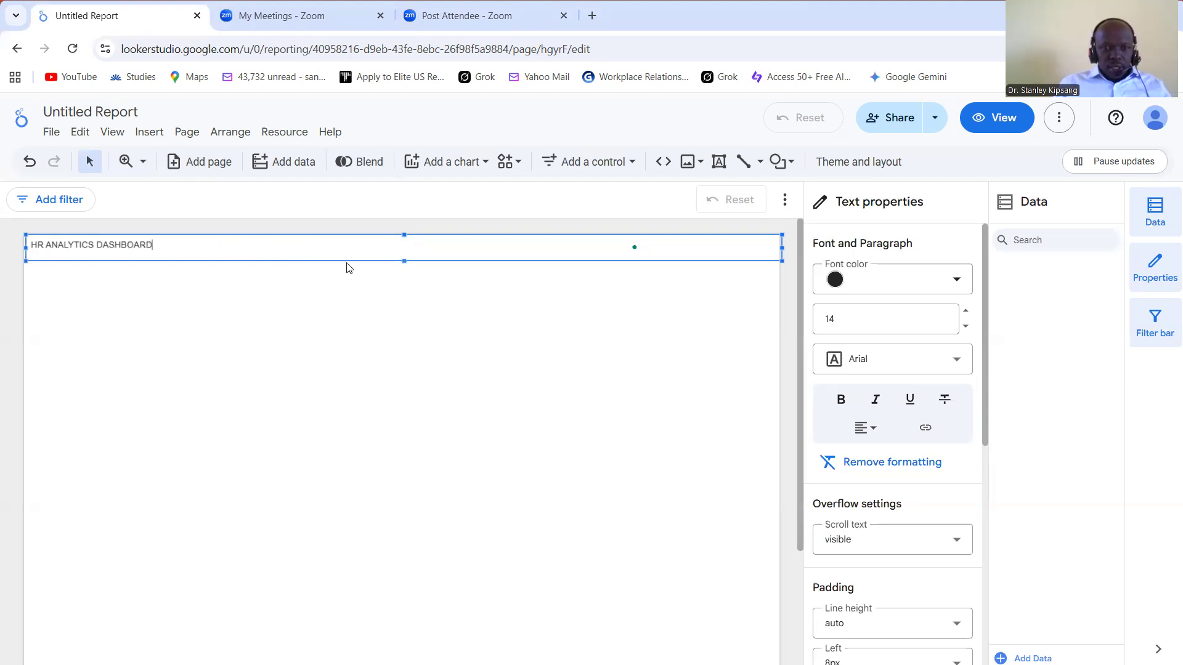
Step: Set the dashboard title's font size to 24 and center its text
drag(29, 245, 396, 250)
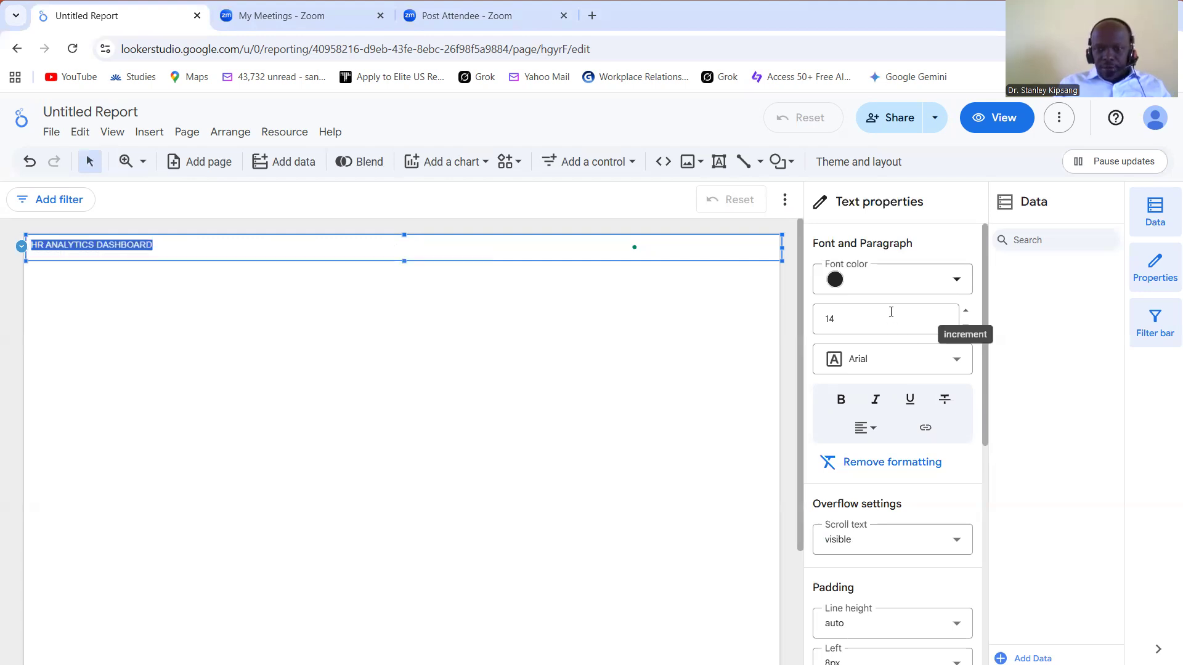
click(887, 319)
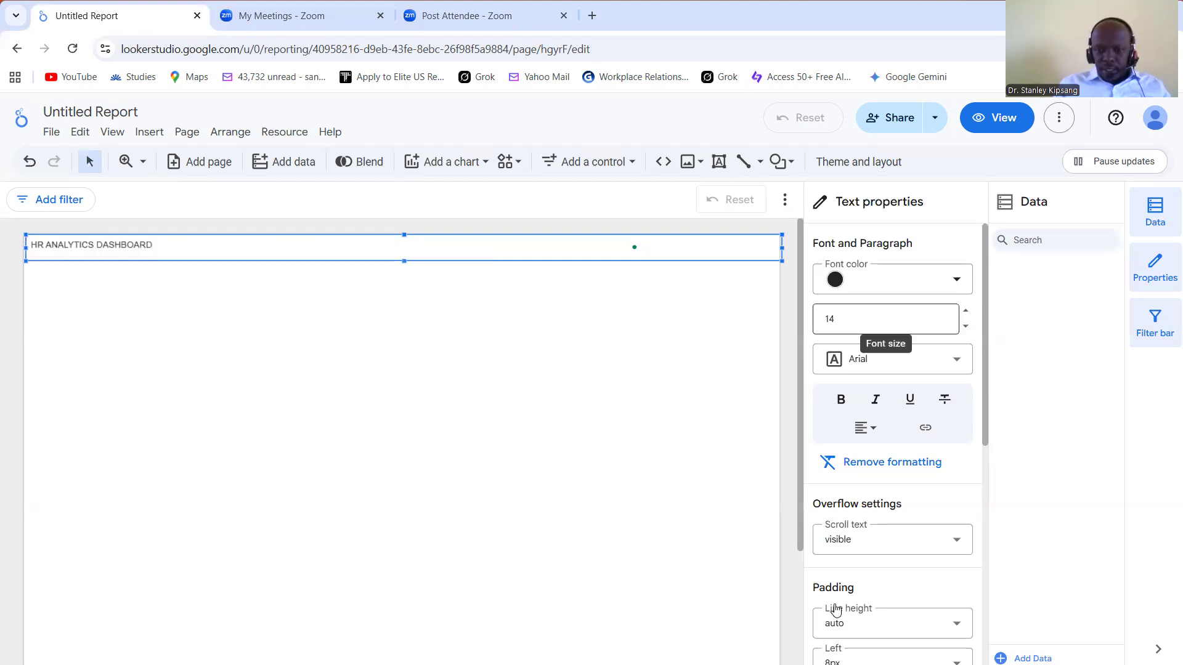
scroll(832, 643, down, 2)
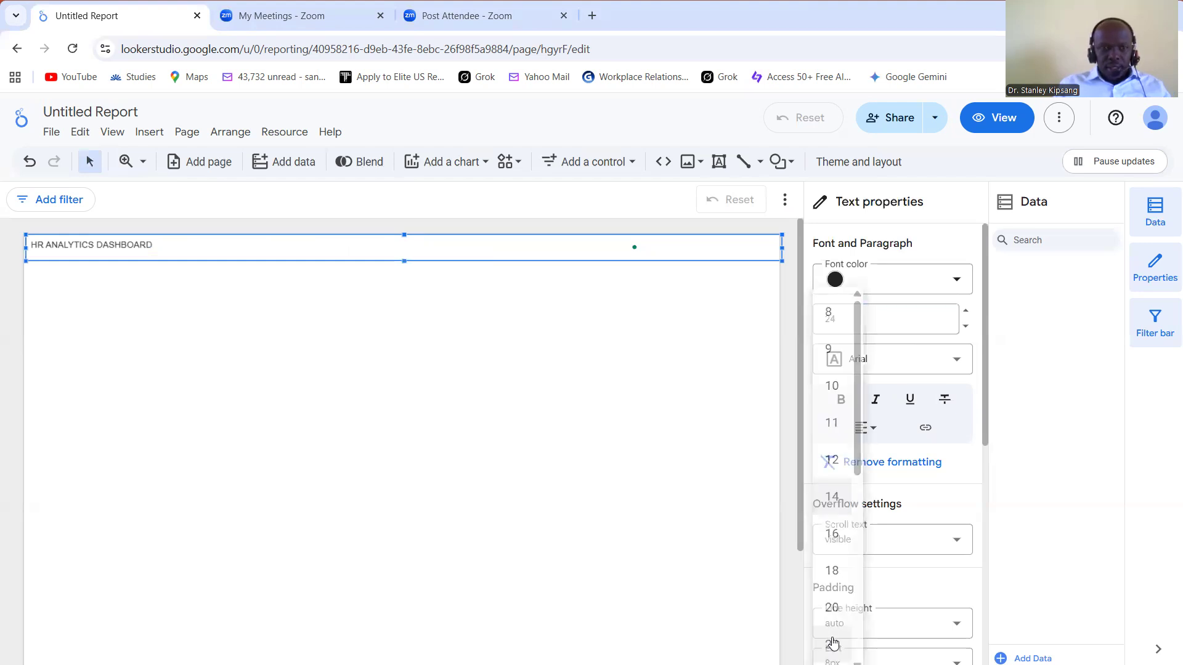
click(829, 643)
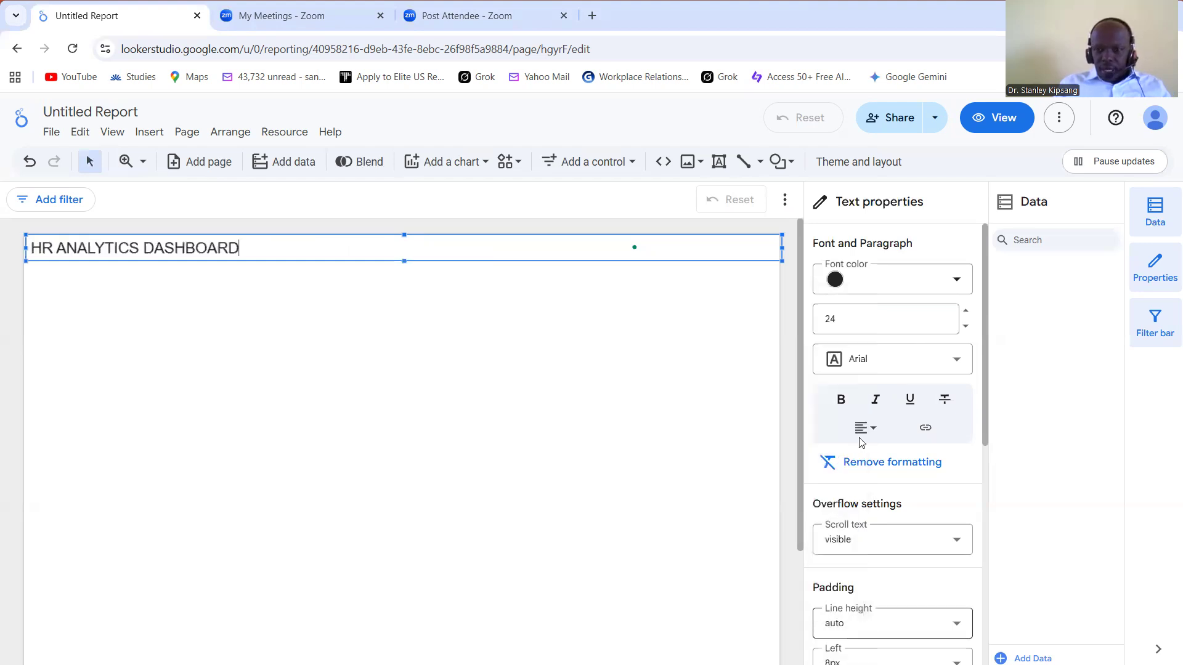
click(874, 431)
click(894, 459)
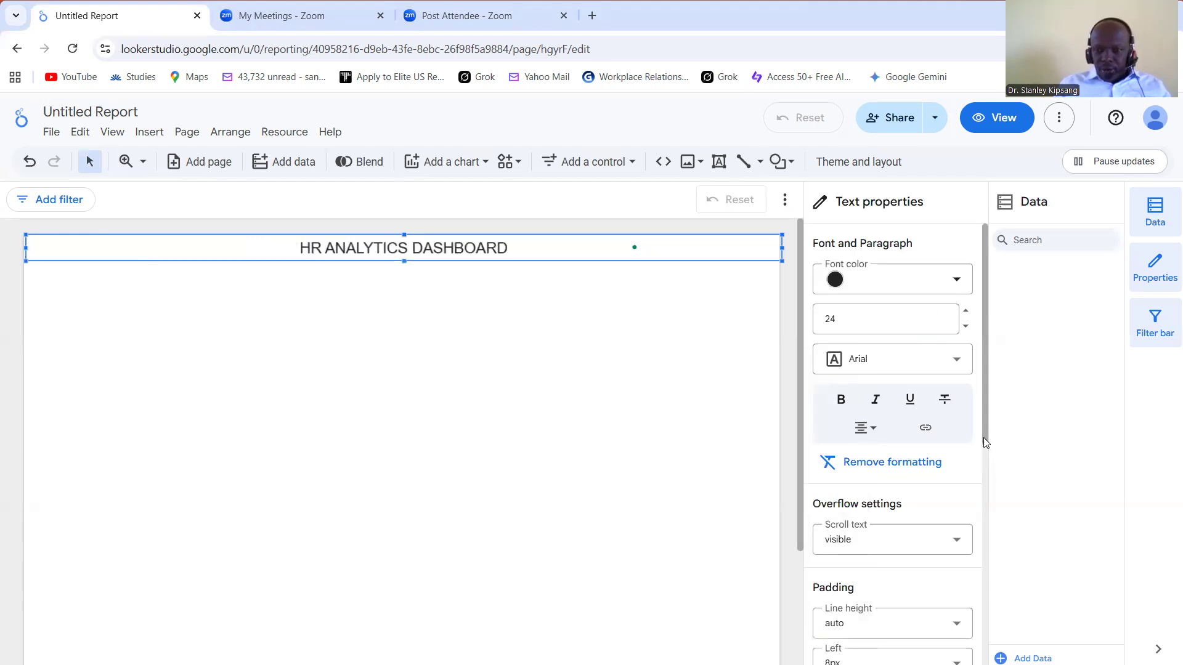
Step: Fill the title text box's background with the blue theme color, Chart palette 2
scroll(984, 524, down, 1)
scroll(978, 589, down, 4)
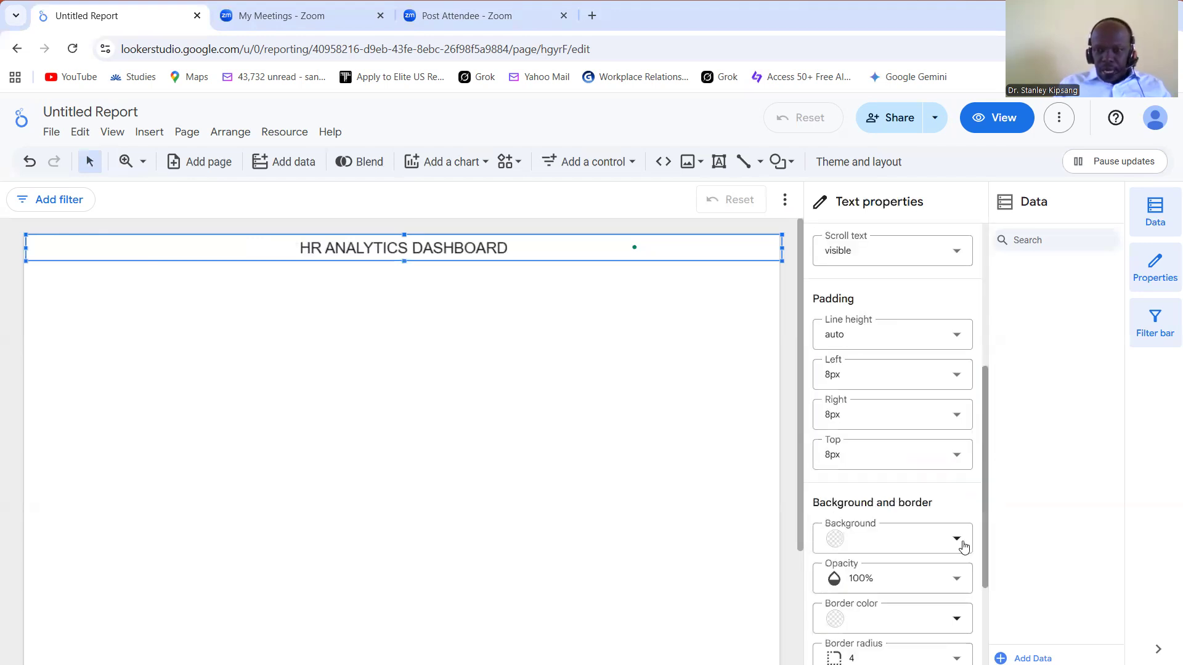
click(962, 540)
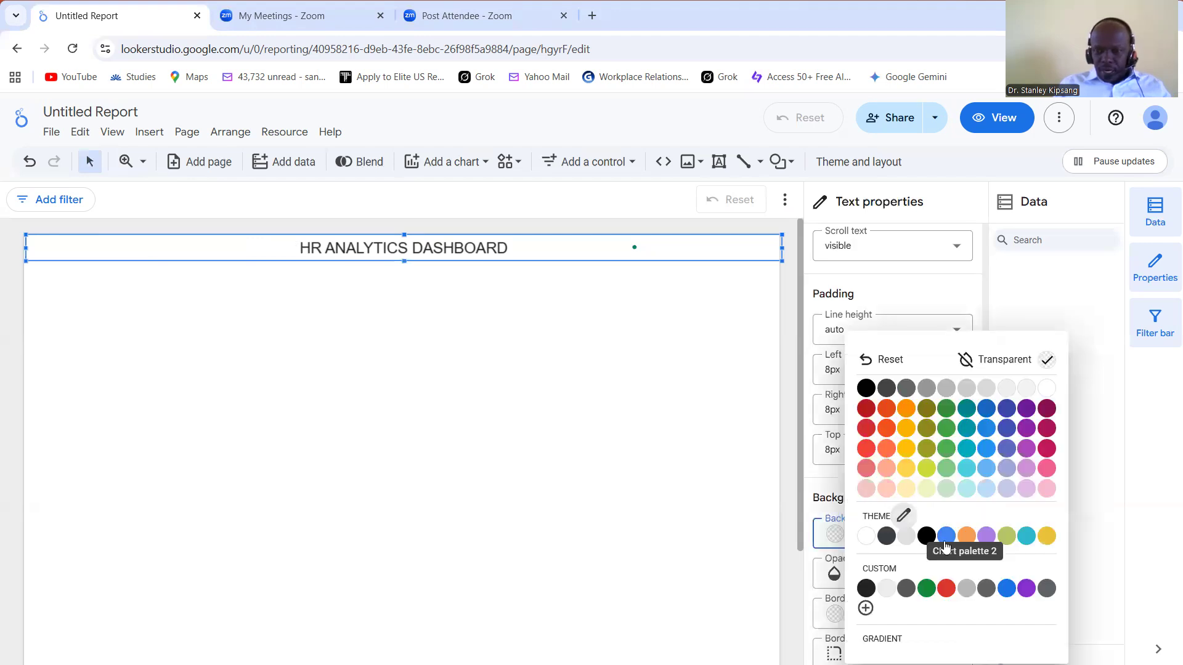
click(949, 539)
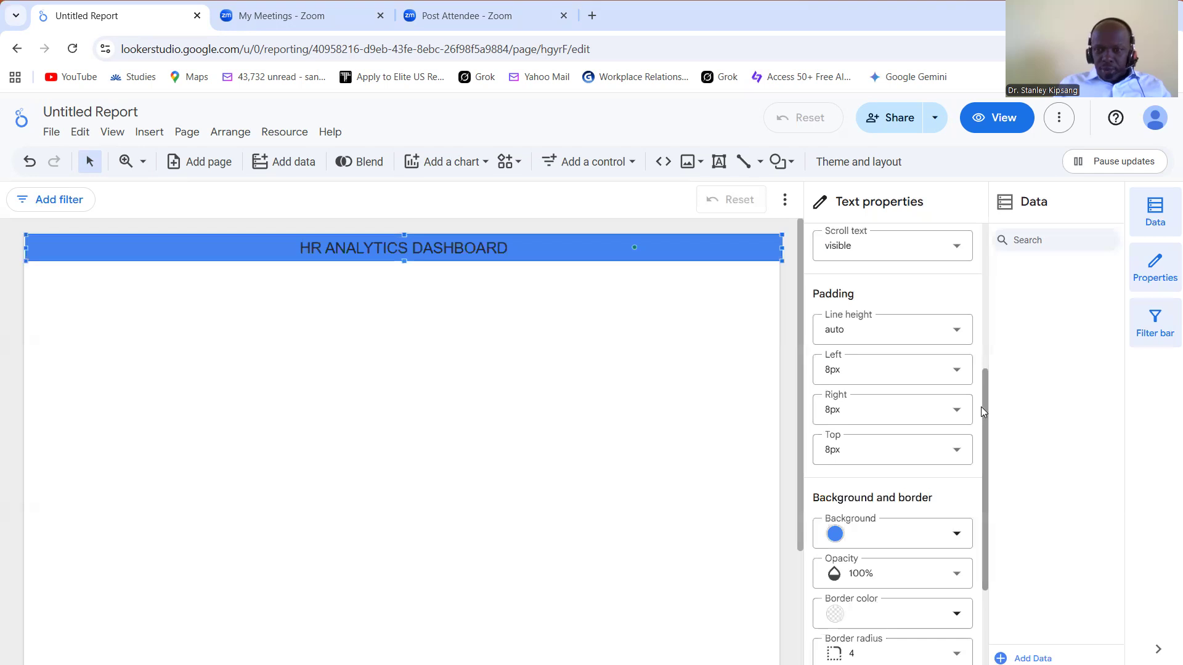
Step: Make the title text bold and shift its box so it lines up with the page's side edges
scroll(972, 274, up, 2)
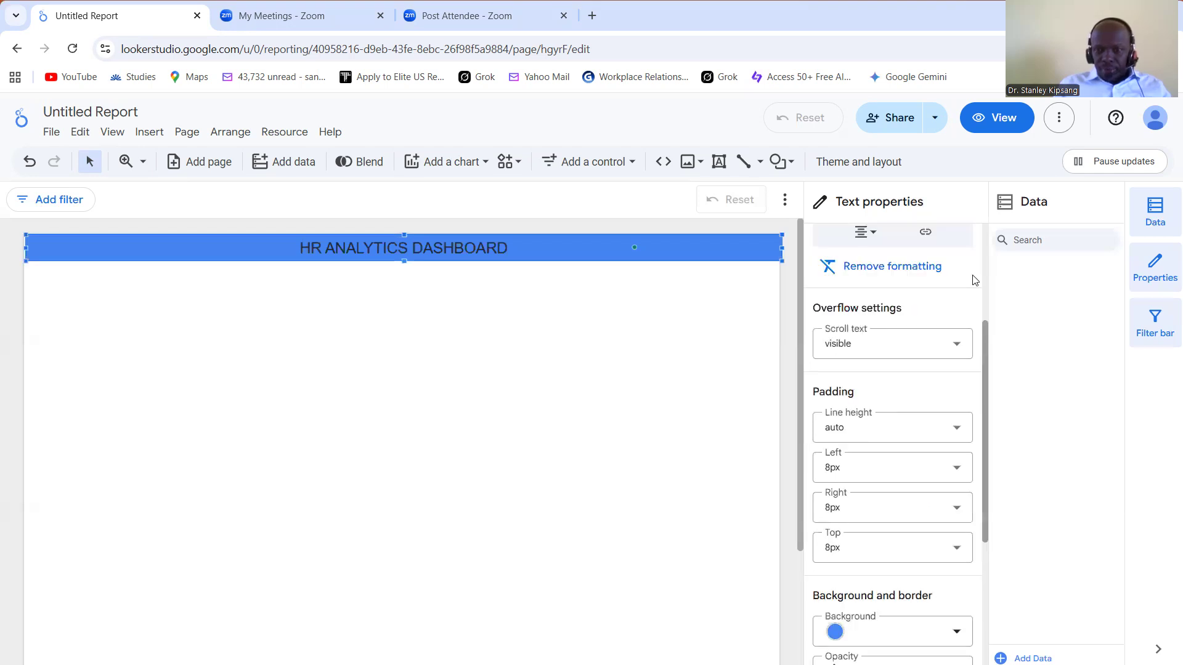
scroll(954, 247, up, 3)
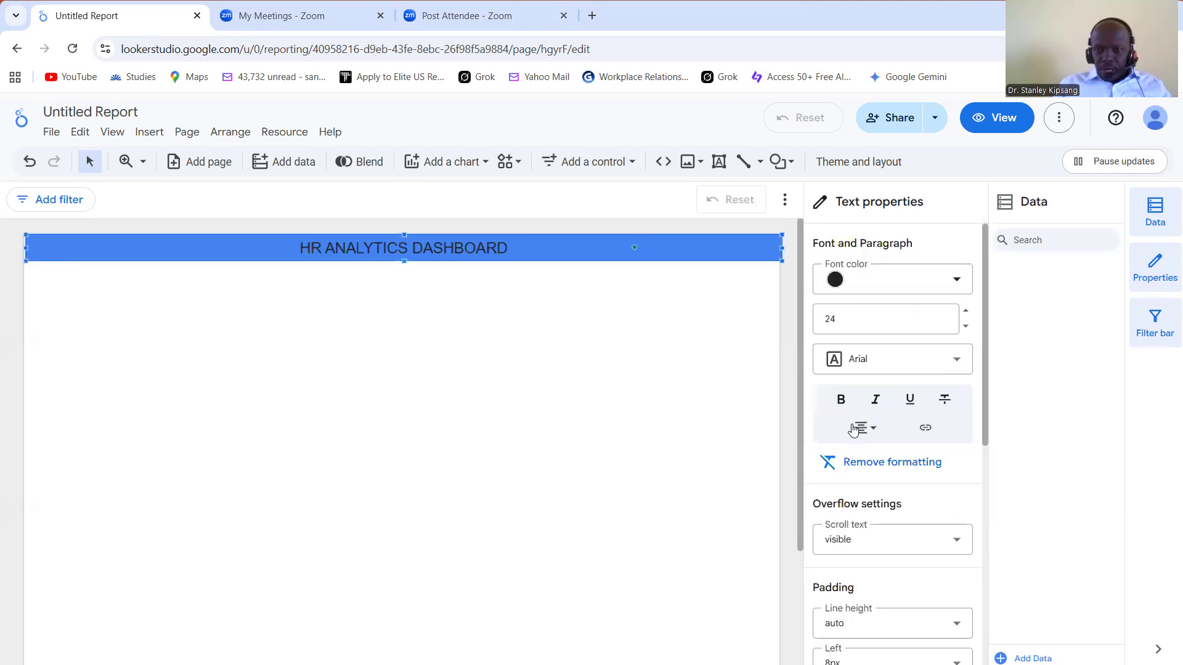
click(842, 399)
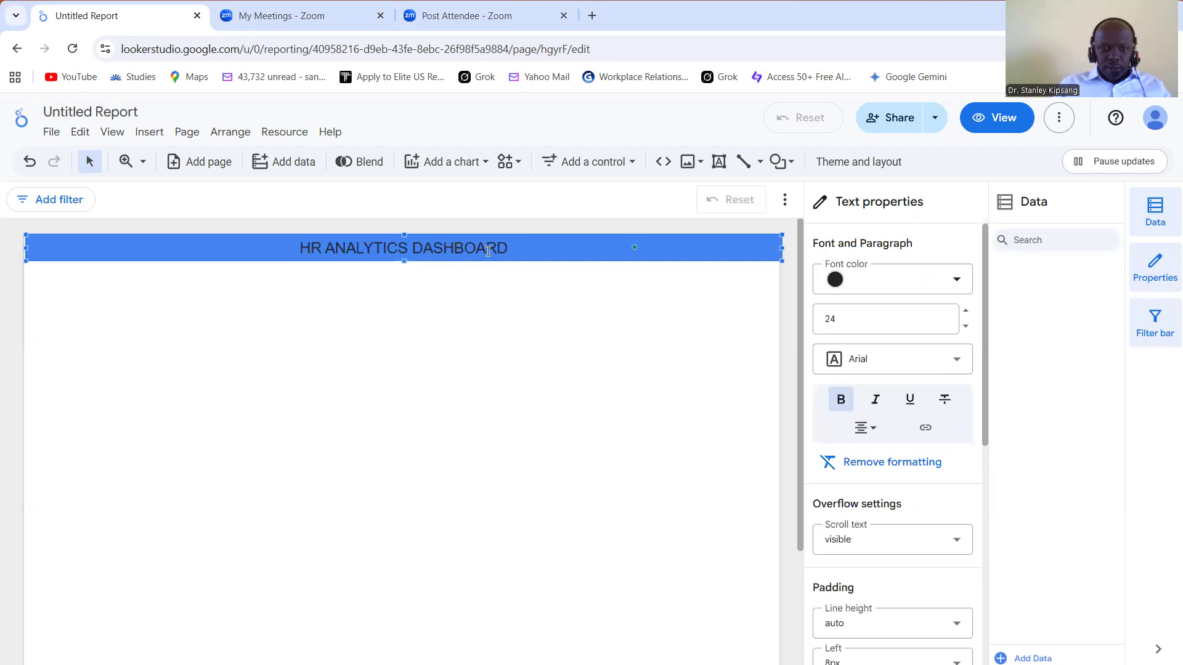
drag(312, 245, 299, 244)
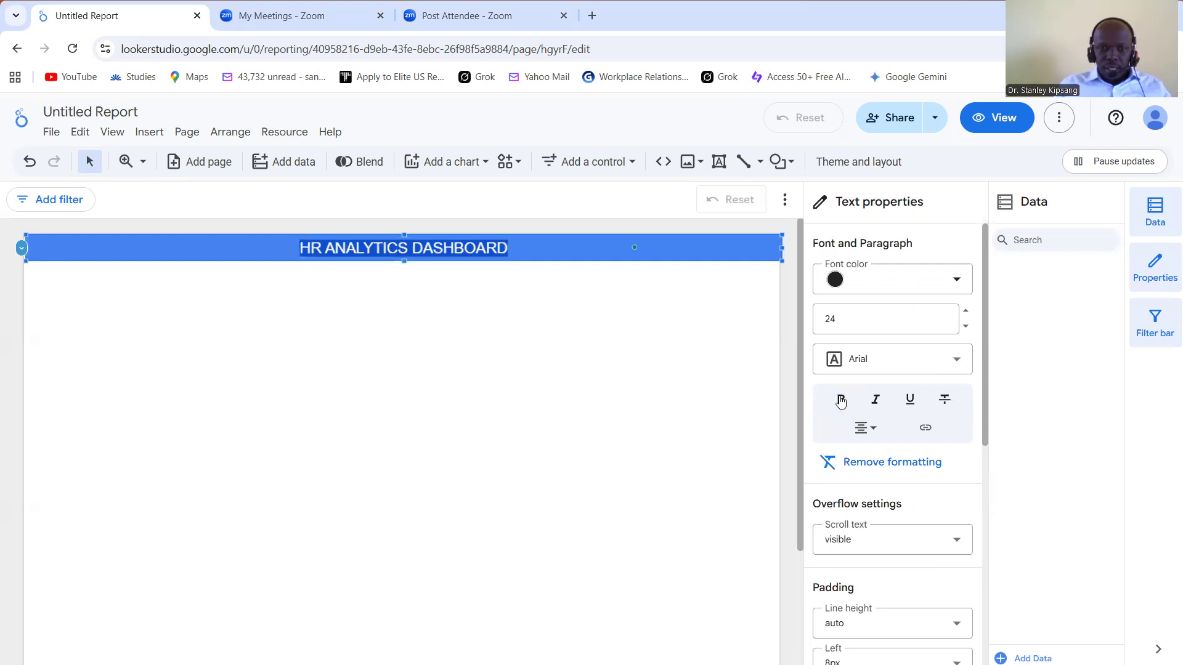
click(841, 401)
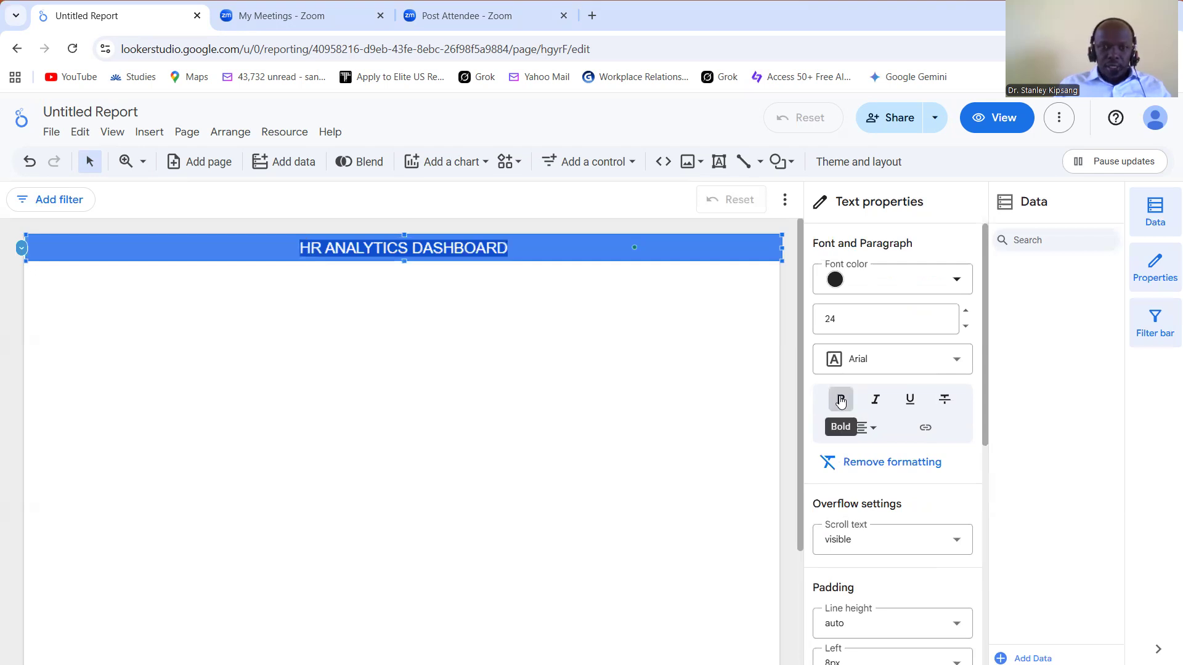
click(475, 352)
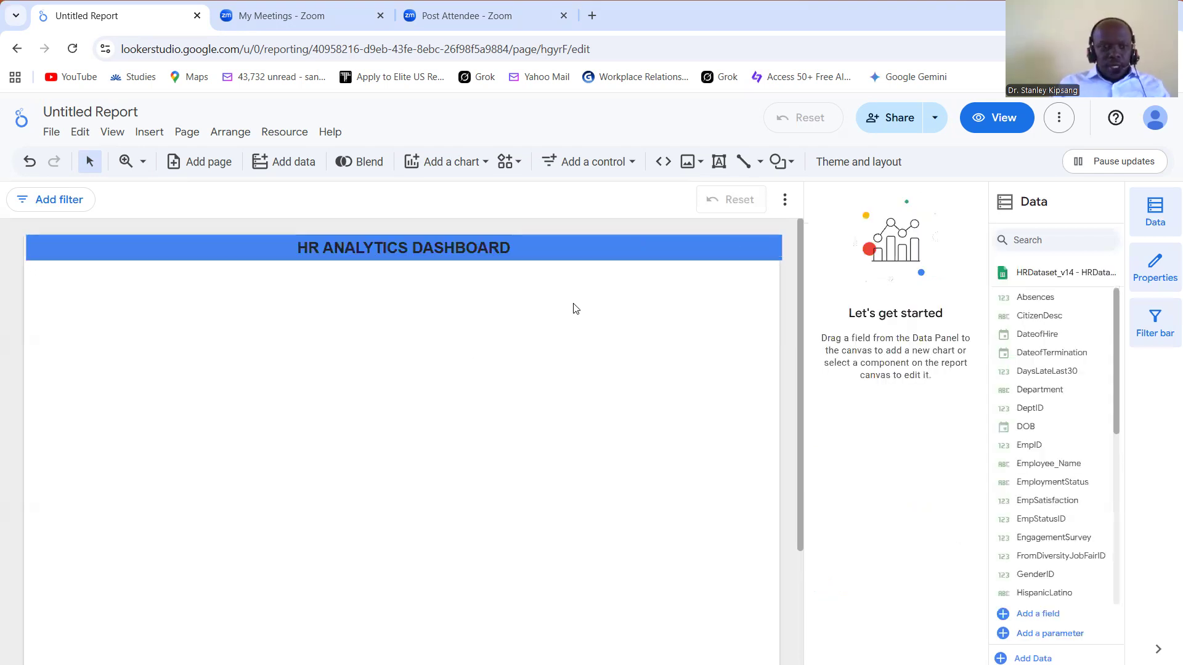
click(725, 245)
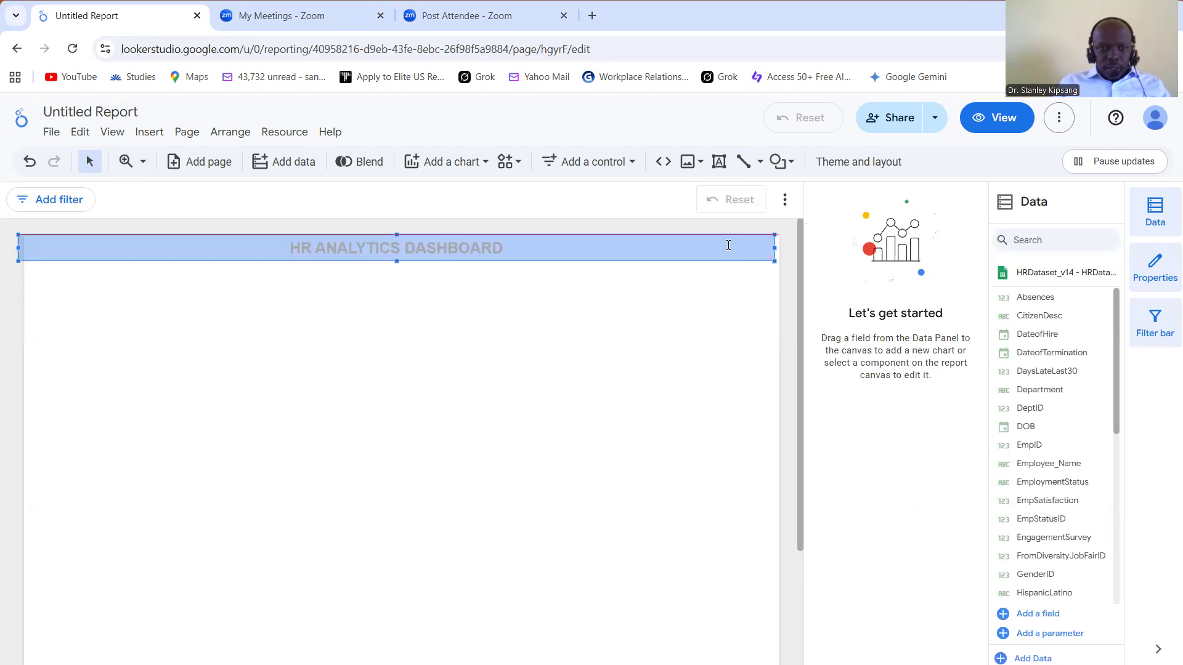
click(677, 353)
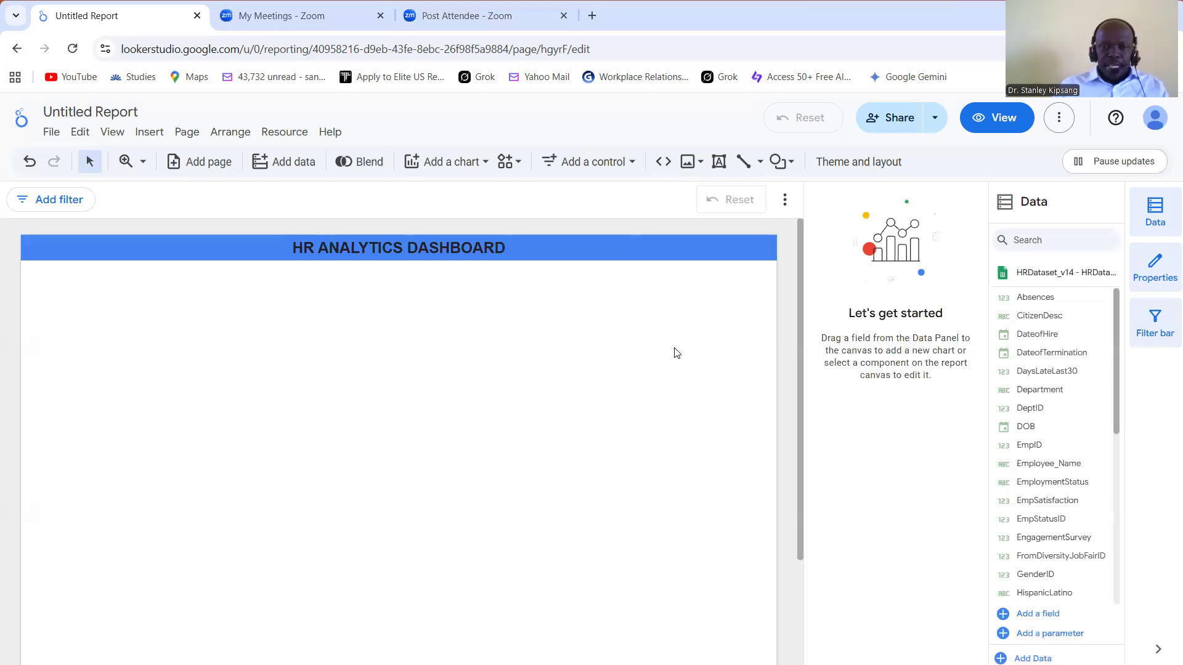
Step: Add a Record Count scorecard to the canvas just below the dashboard title
click(485, 160)
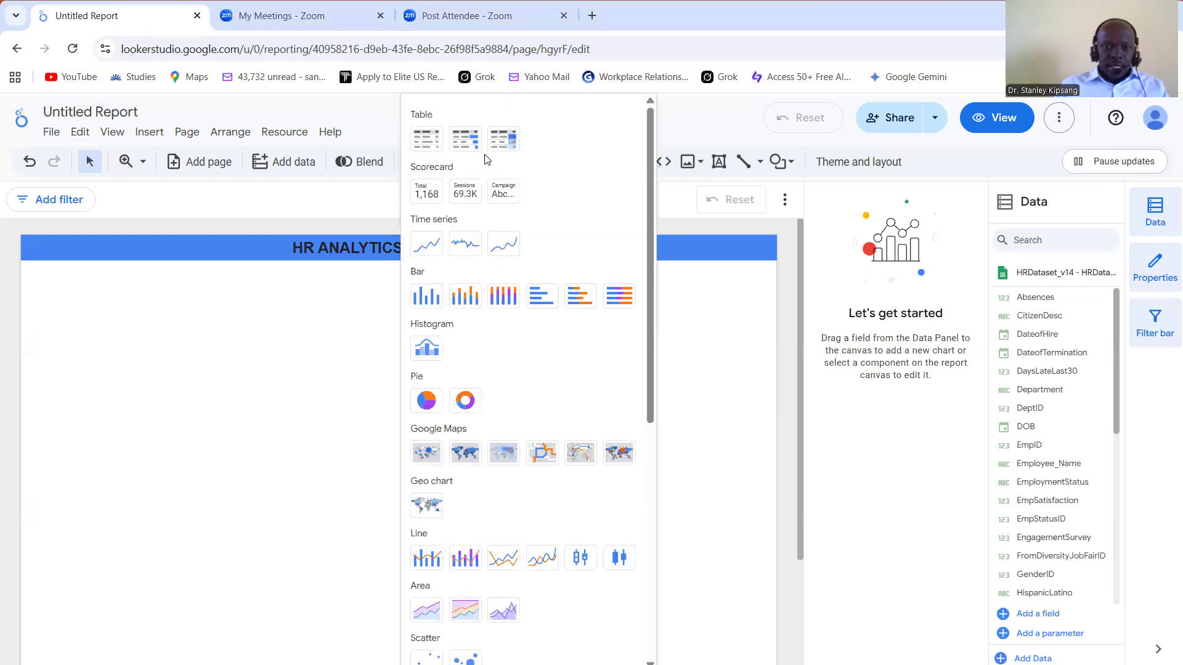
click(434, 195)
click(432, 254)
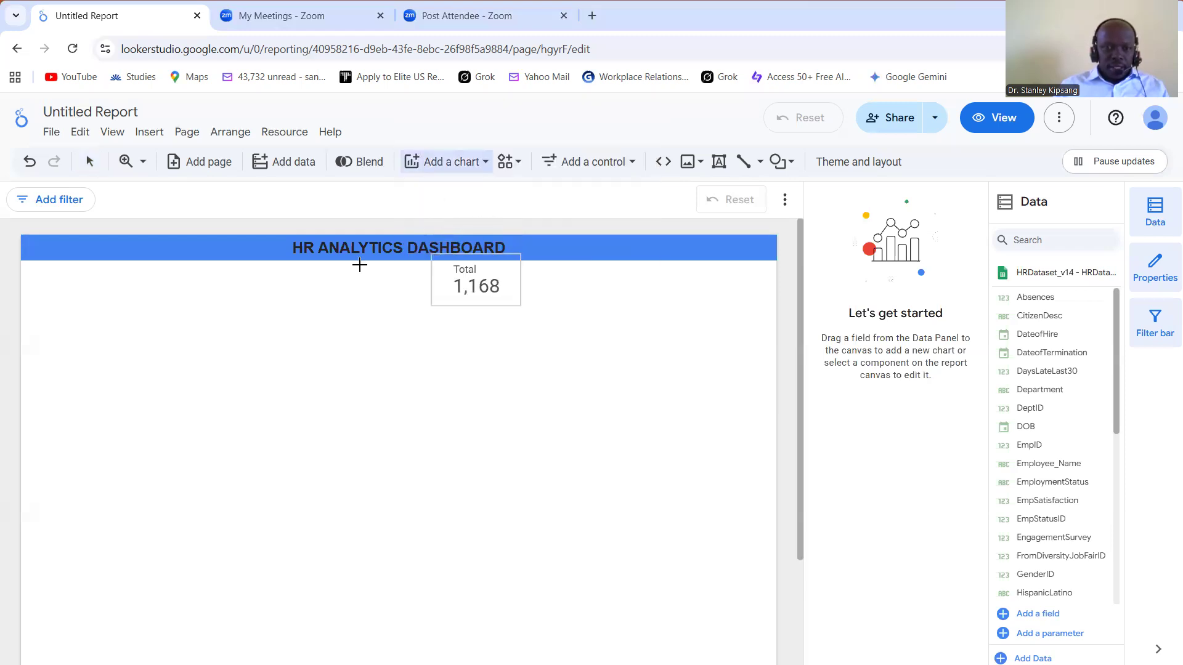
click(354, 271)
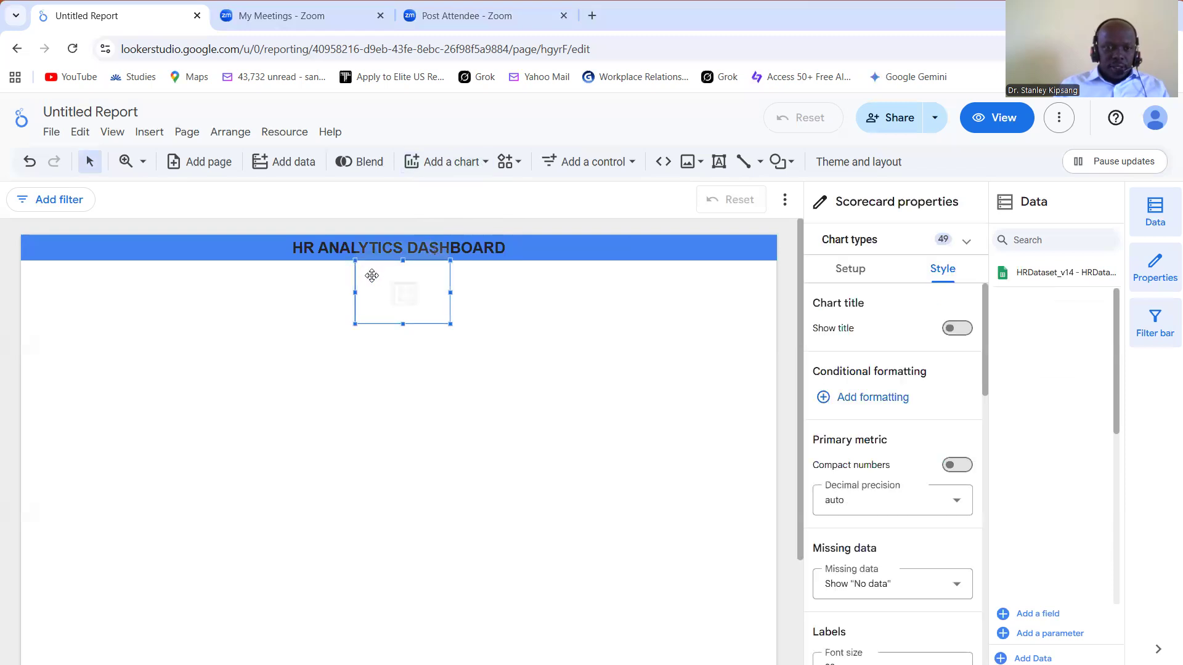
Step: Move the Record Count scorecard to the page's left edge under the title and reduce its height and width
drag(372, 281, 258, 284)
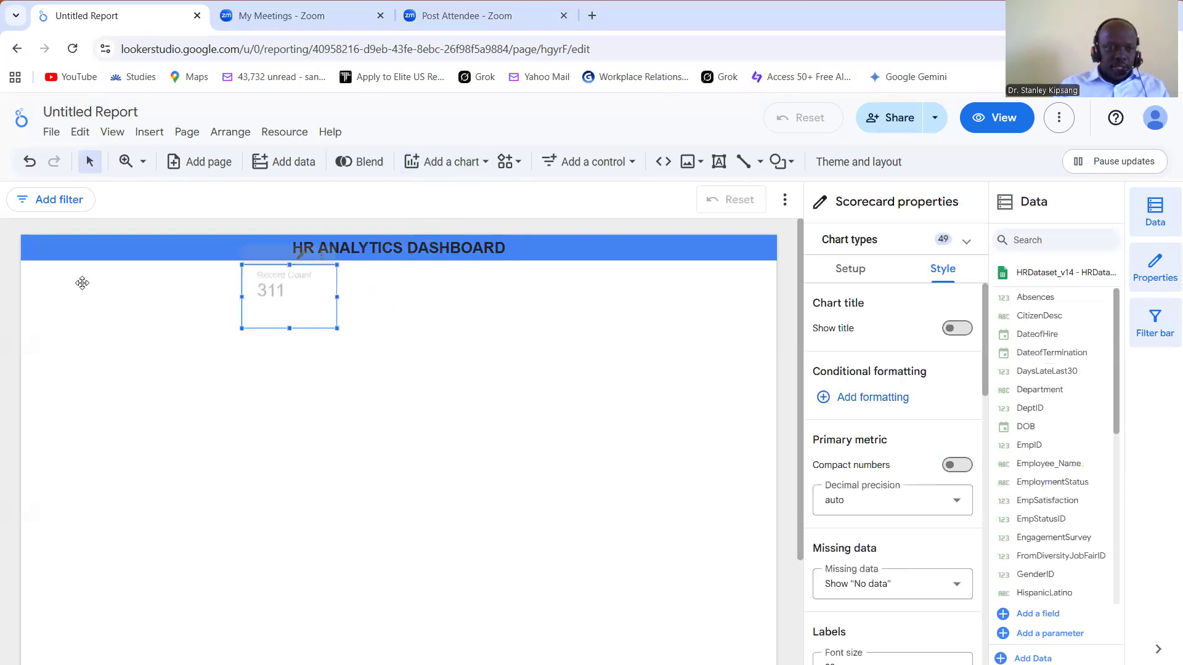
drag(33, 278, 34, 278)
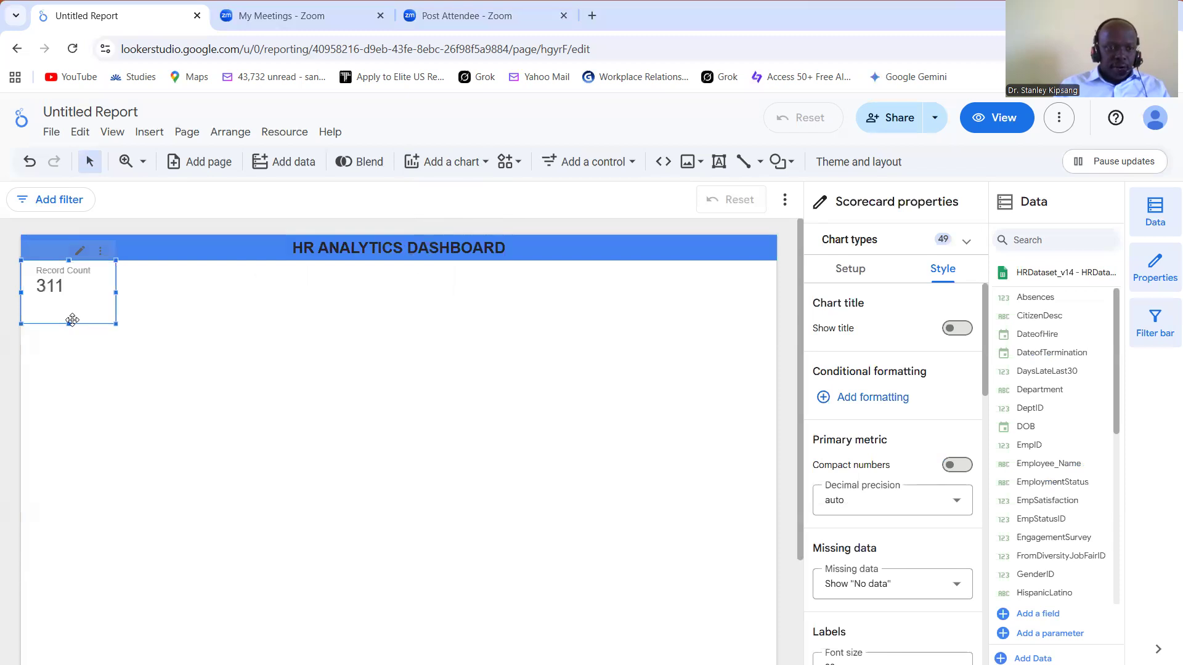
drag(70, 317, 69, 306)
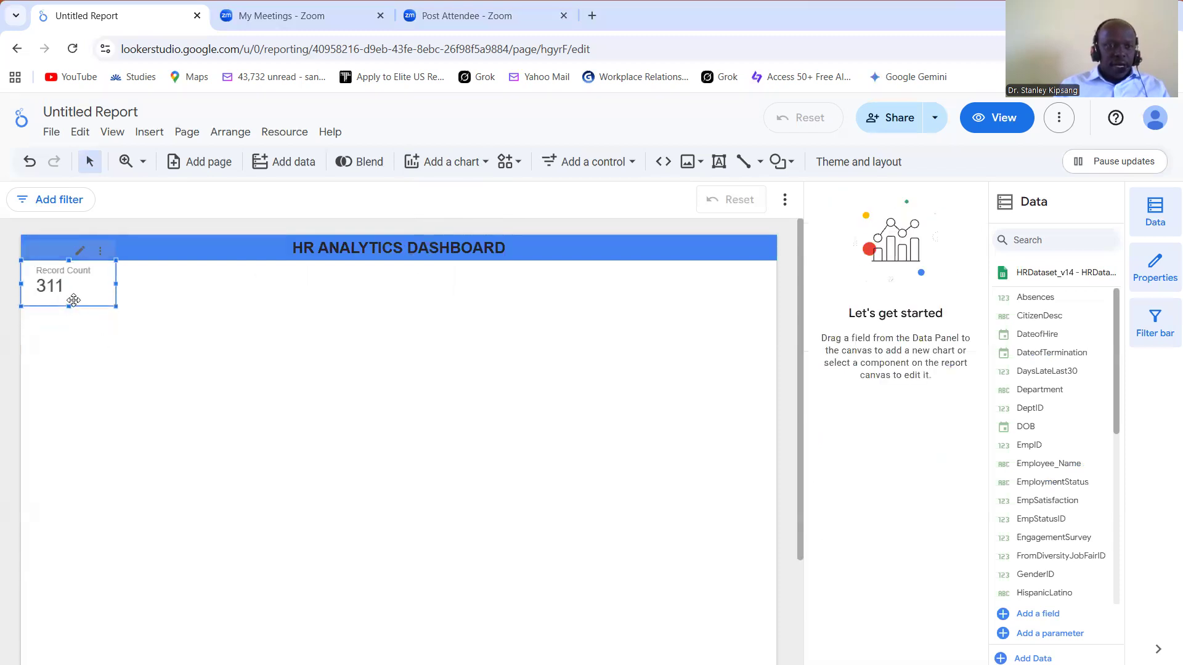
drag(115, 286, 98, 287)
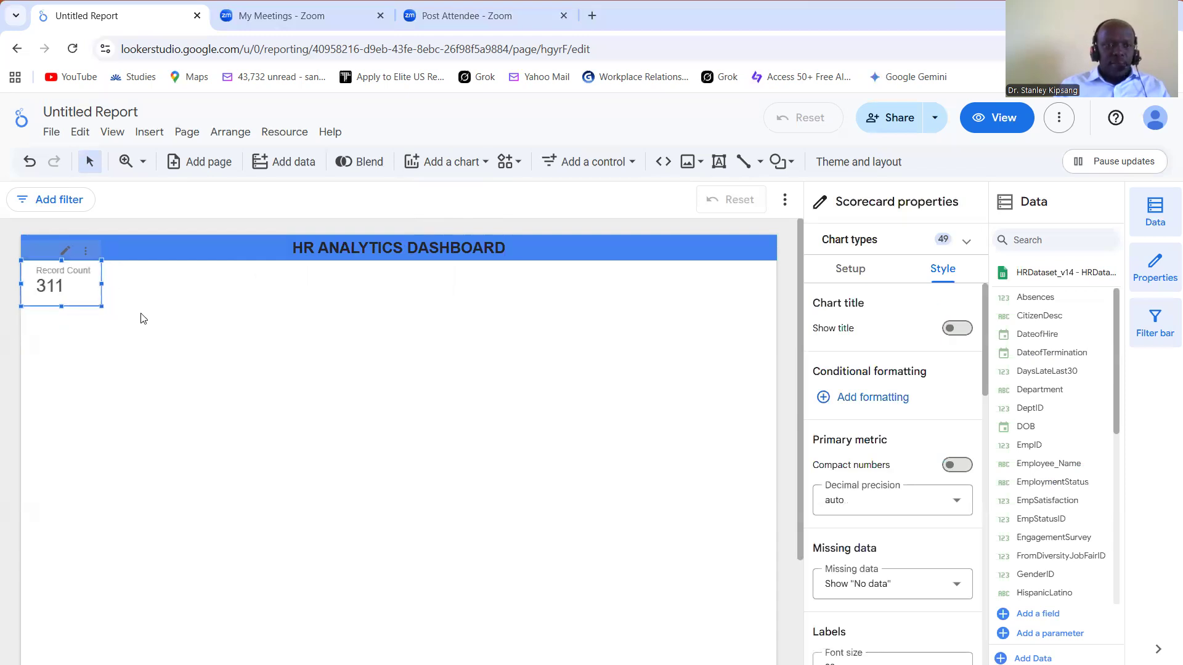
click(141, 318)
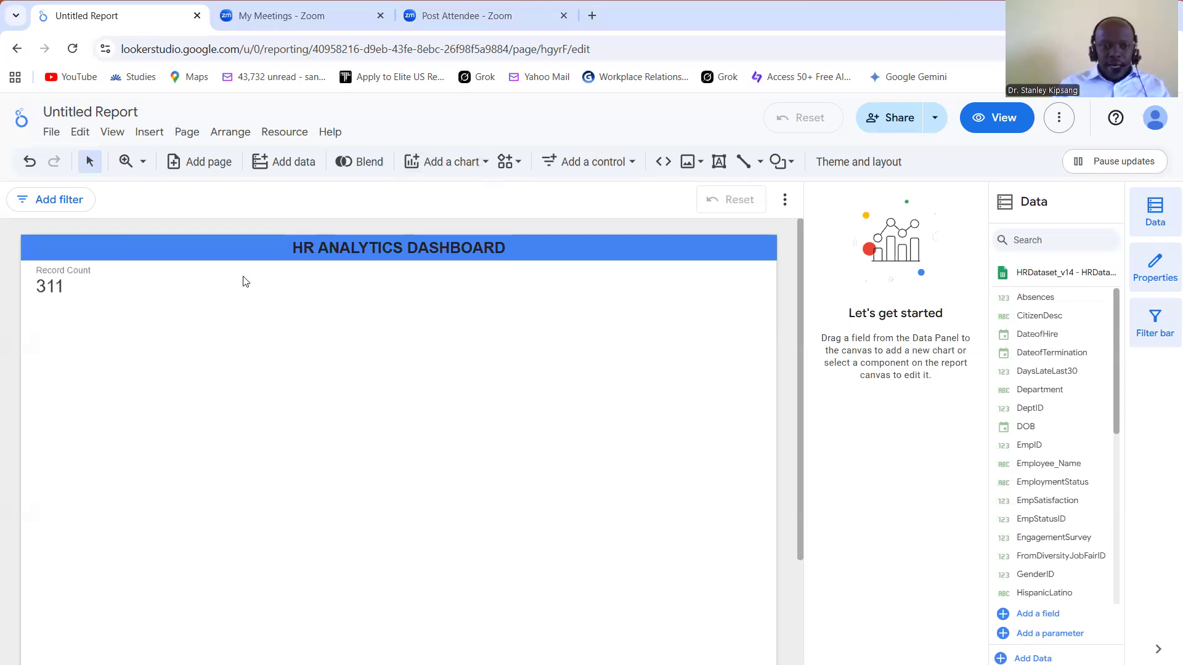
click(633, 163)
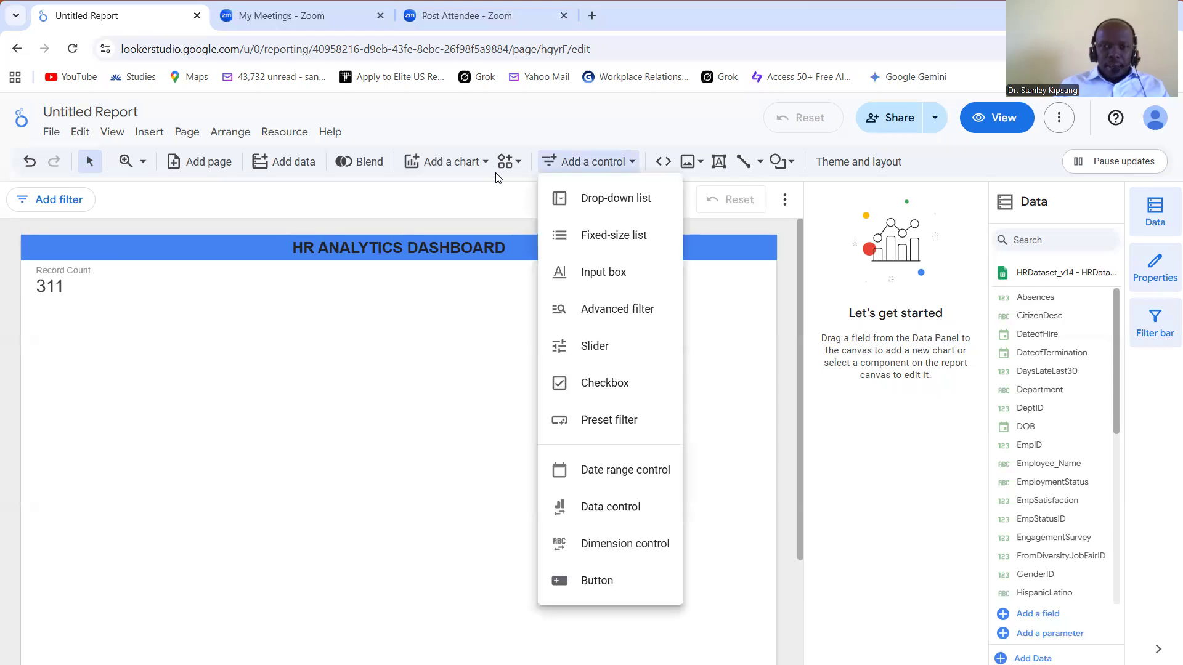
click(538, 179)
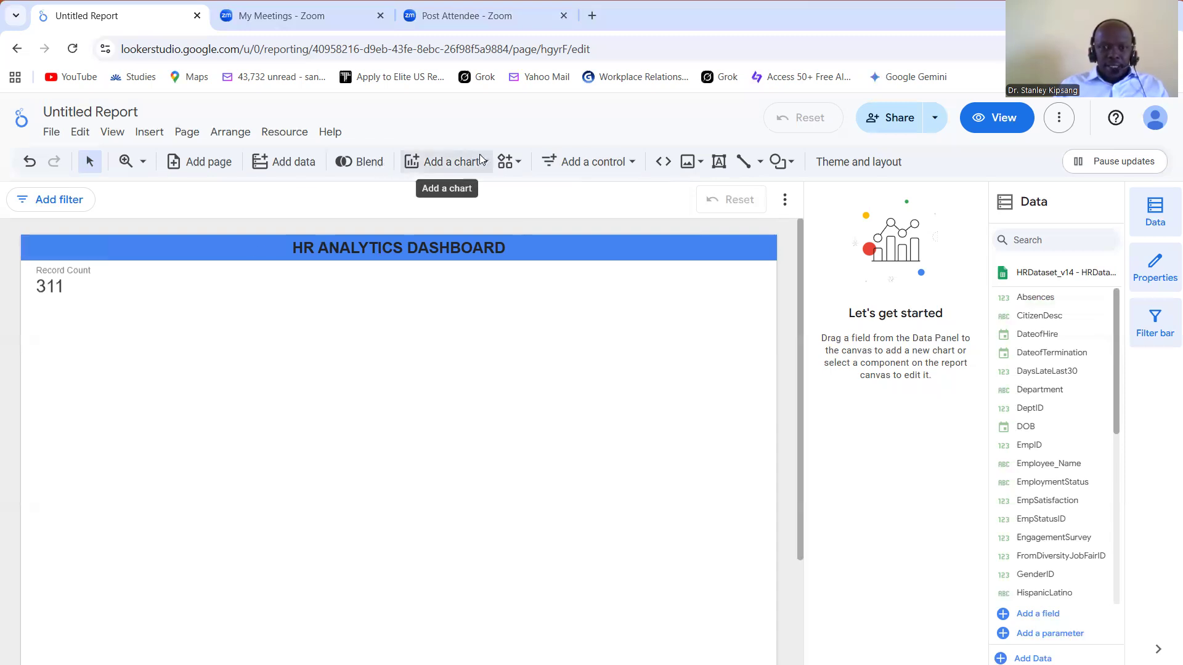
Step: Add a second scorecard beside the Record Count one and shorten it to match the first card's height
click(448, 162)
click(430, 195)
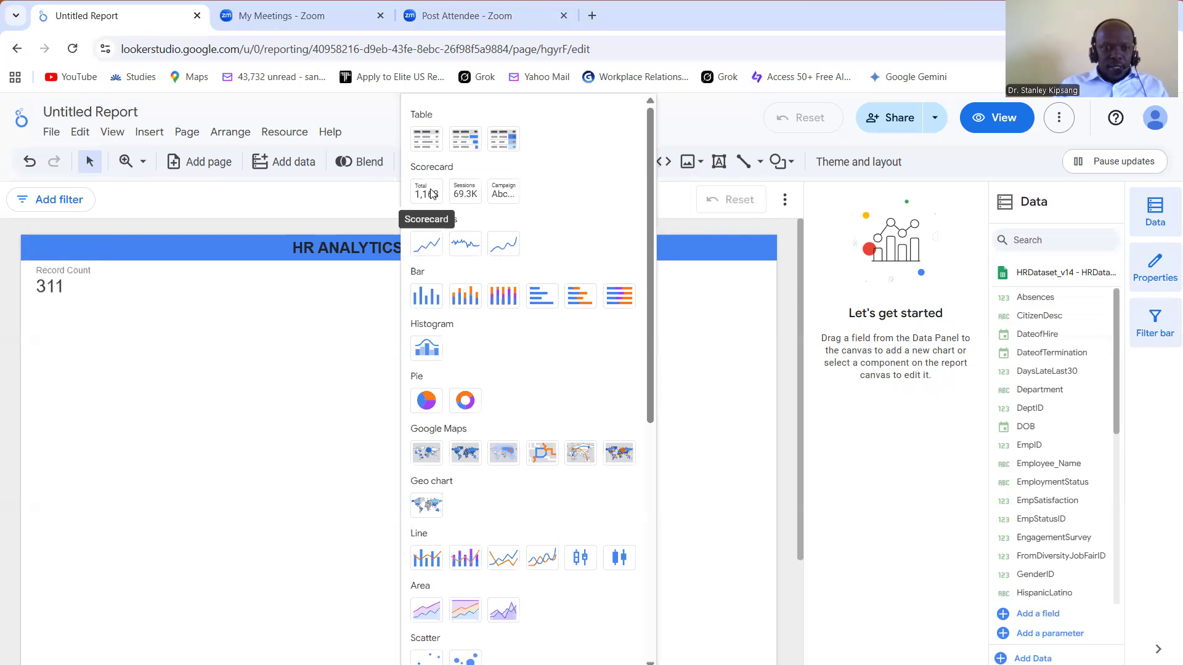
click(233, 264)
click(146, 264)
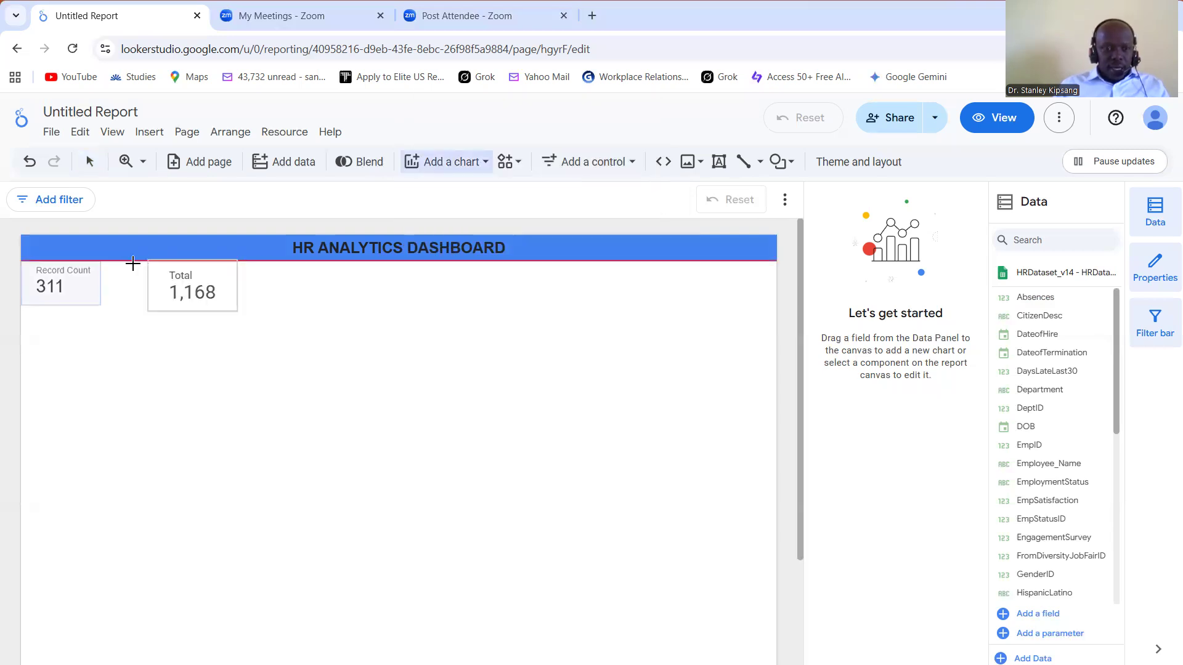
mouse_move(131, 262)
mouse_down()
mouse_move(175, 330)
mouse_move(177, 315)
mouse_up()
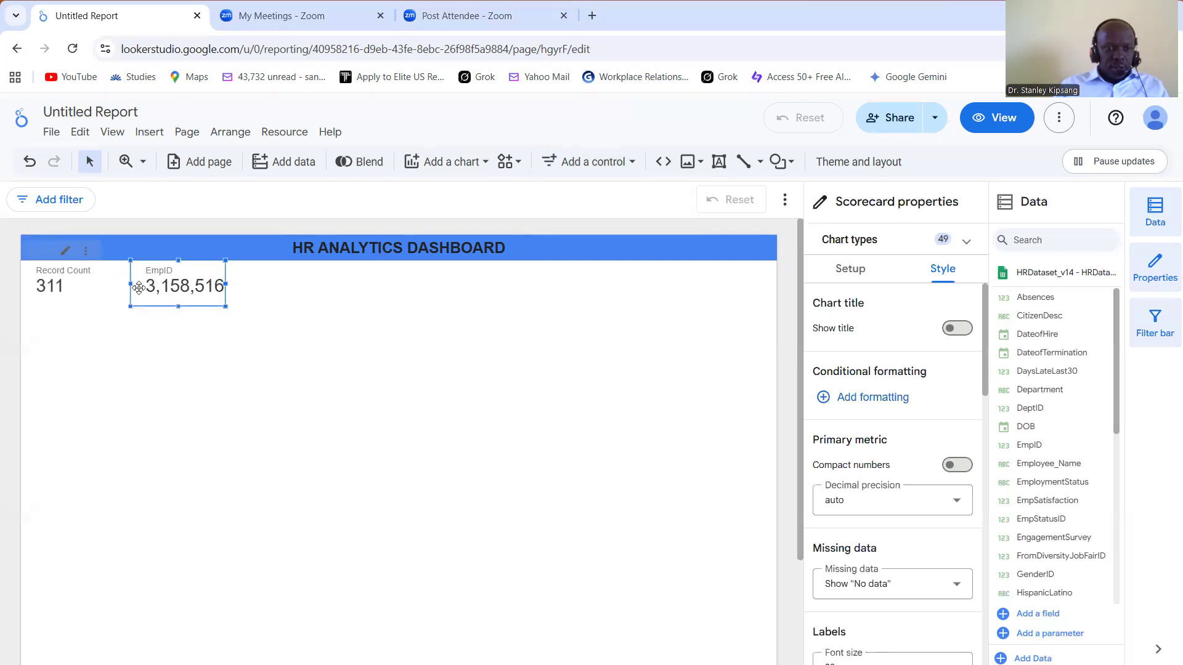
Step: Replace the second scorecard's EmpID metric with Absences and narrow the card to fit
click(71, 286)
click(173, 286)
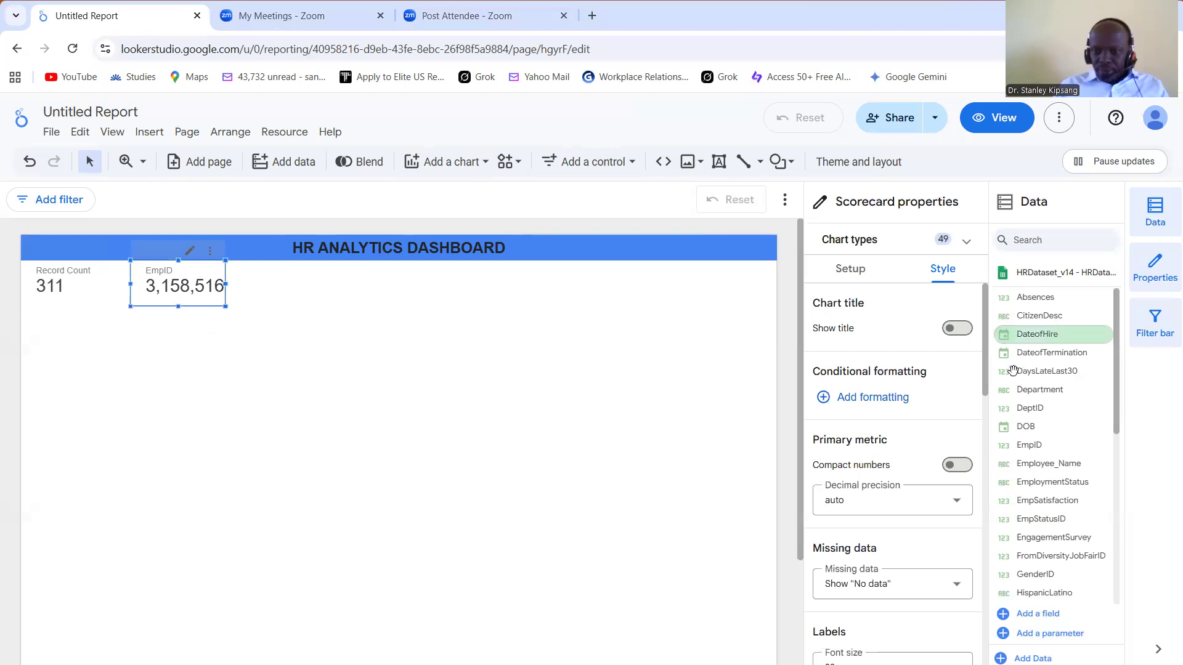
click(855, 270)
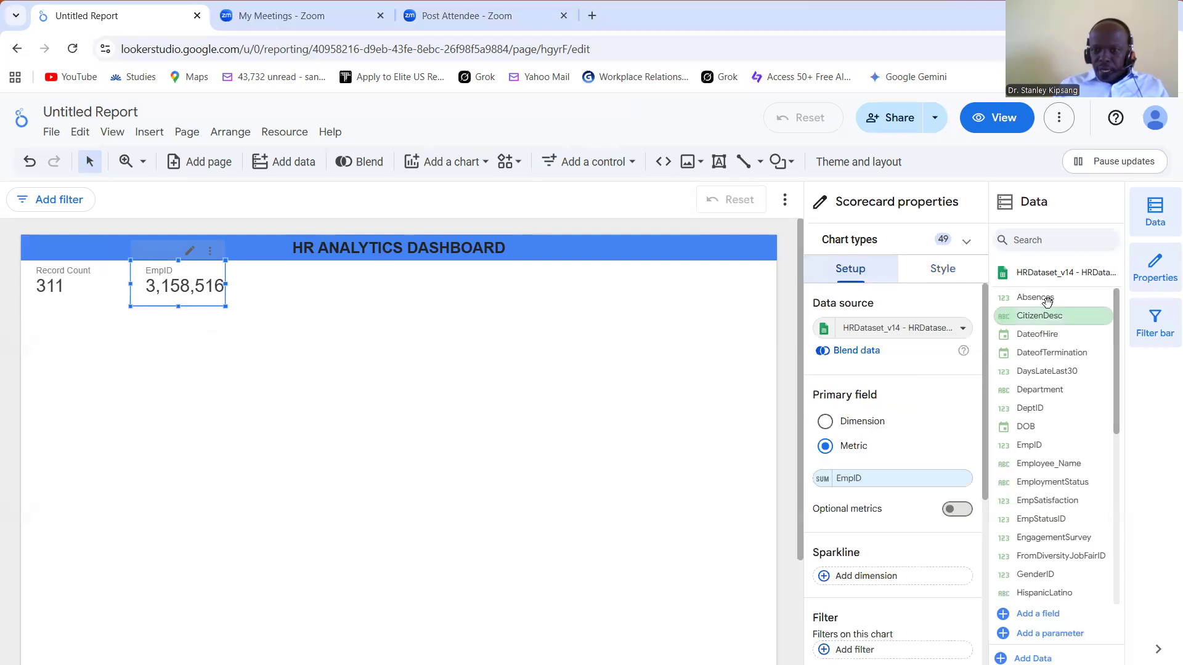
drag(907, 487, 906, 485)
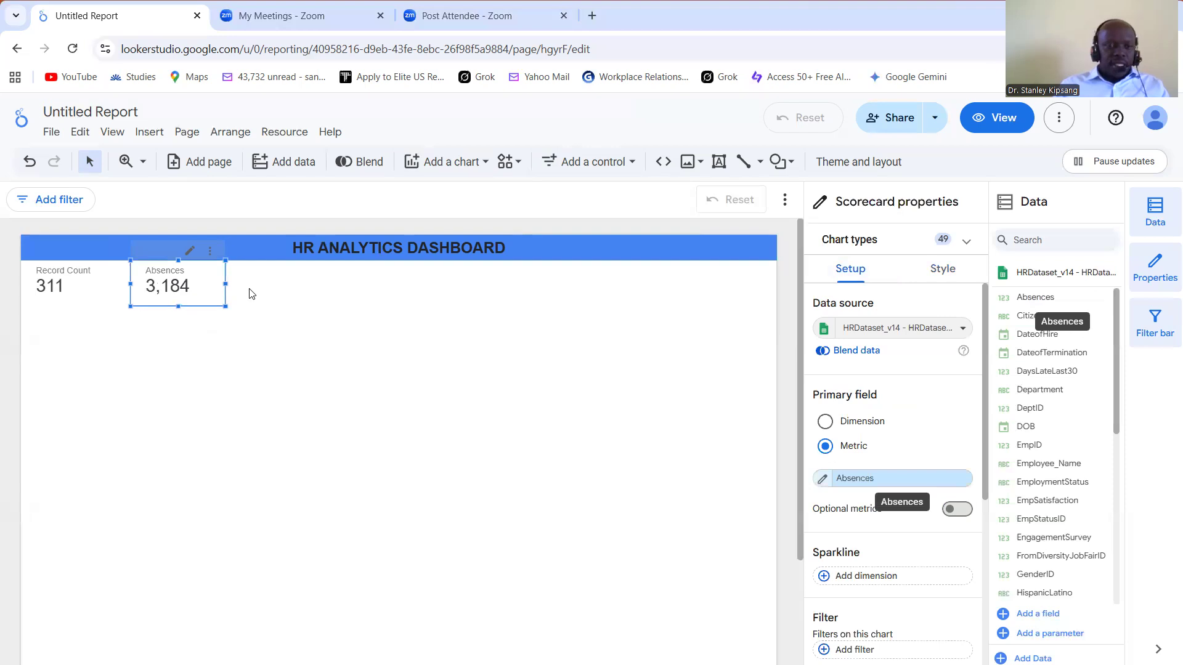
drag(225, 284, 212, 280)
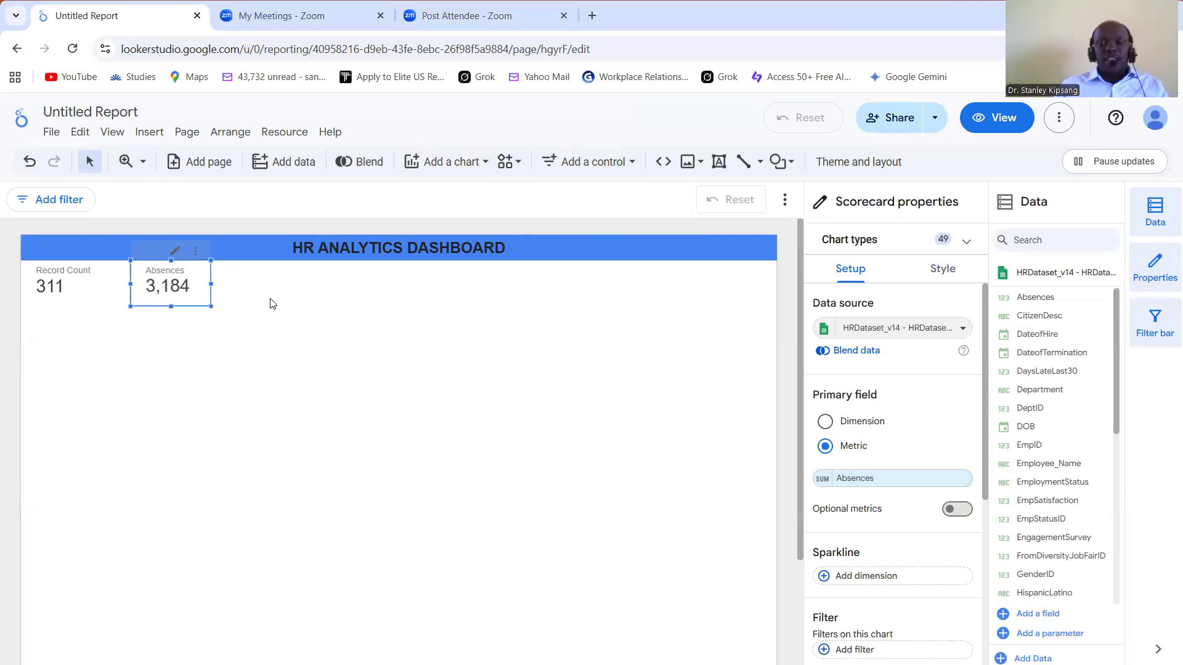
Step: Change the aggregation of the scorecard's Absences metric to Average
click(821, 480)
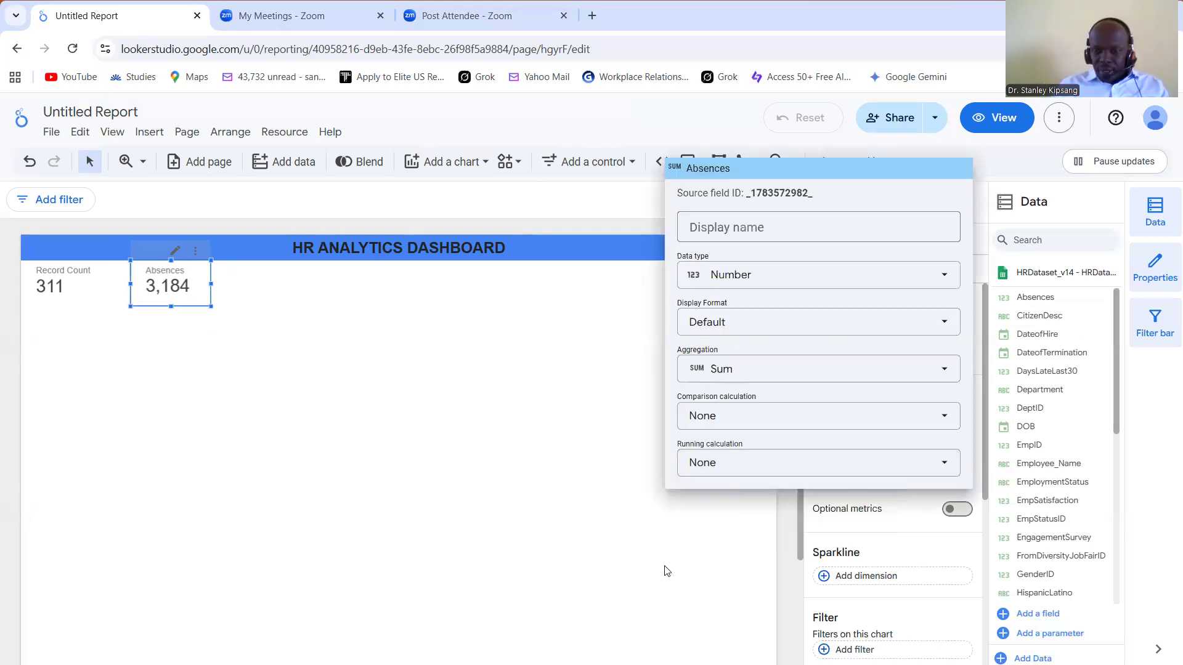
click(825, 501)
click(823, 480)
click(952, 372)
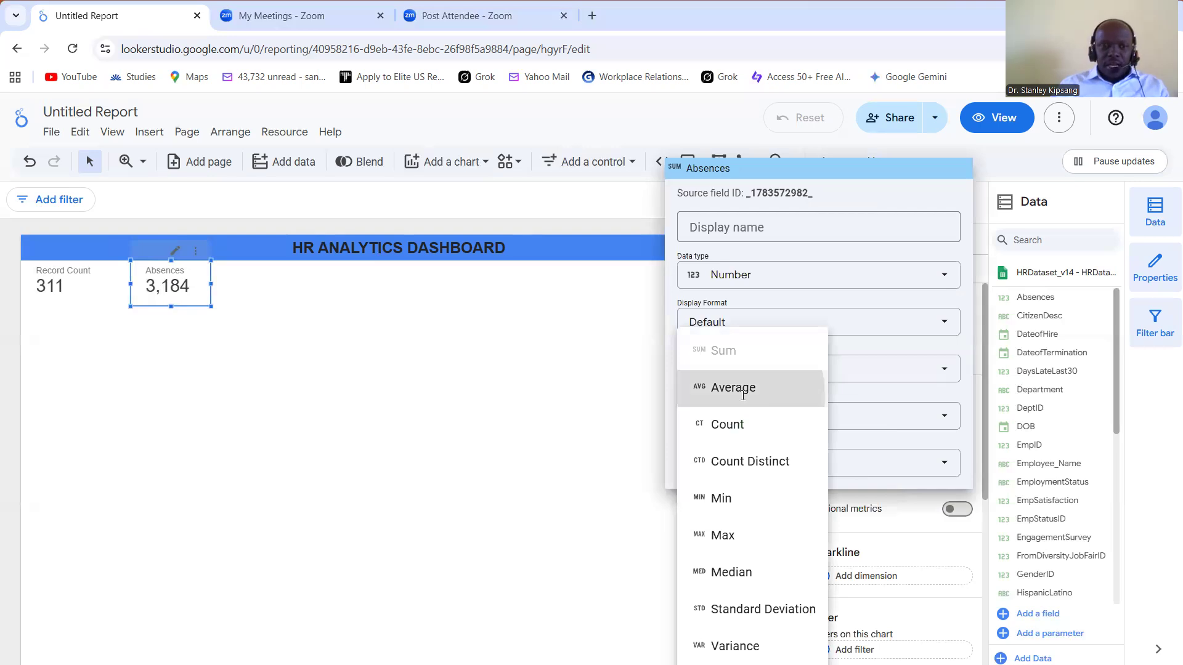
click(743, 395)
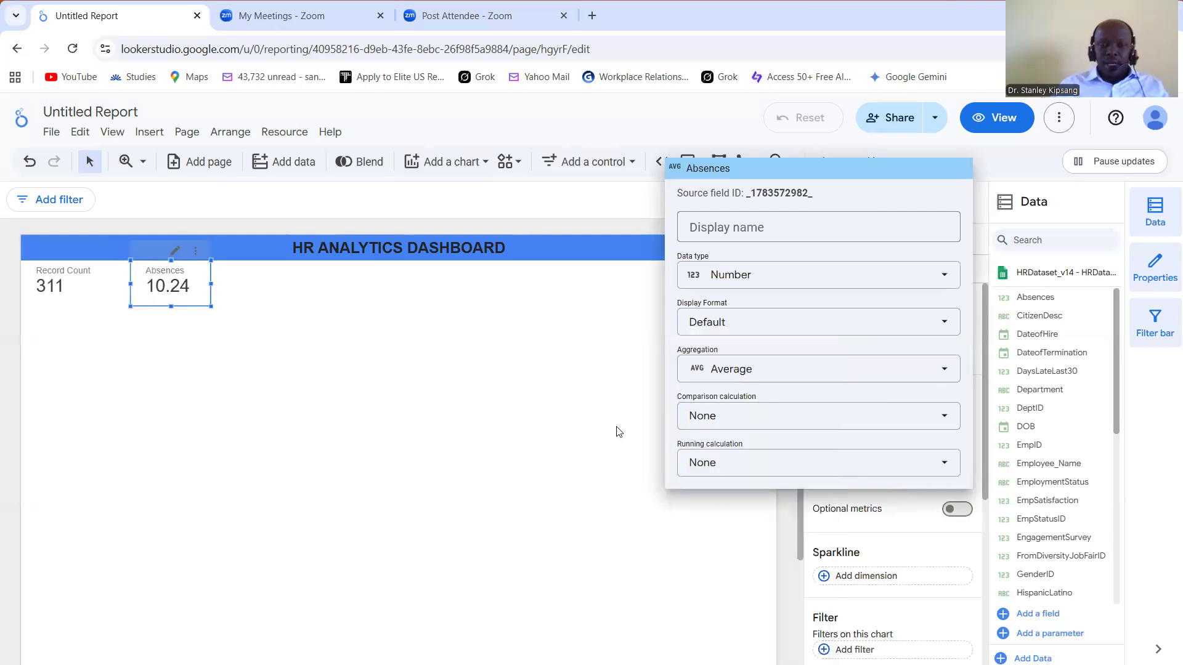
click(596, 434)
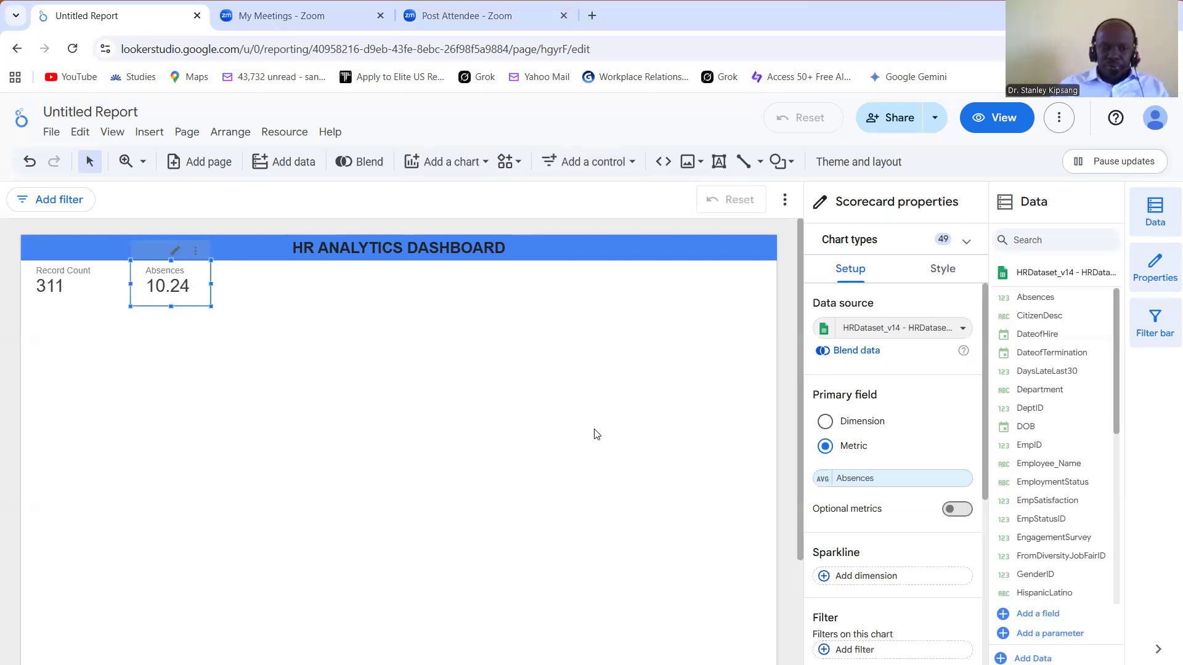
click(263, 298)
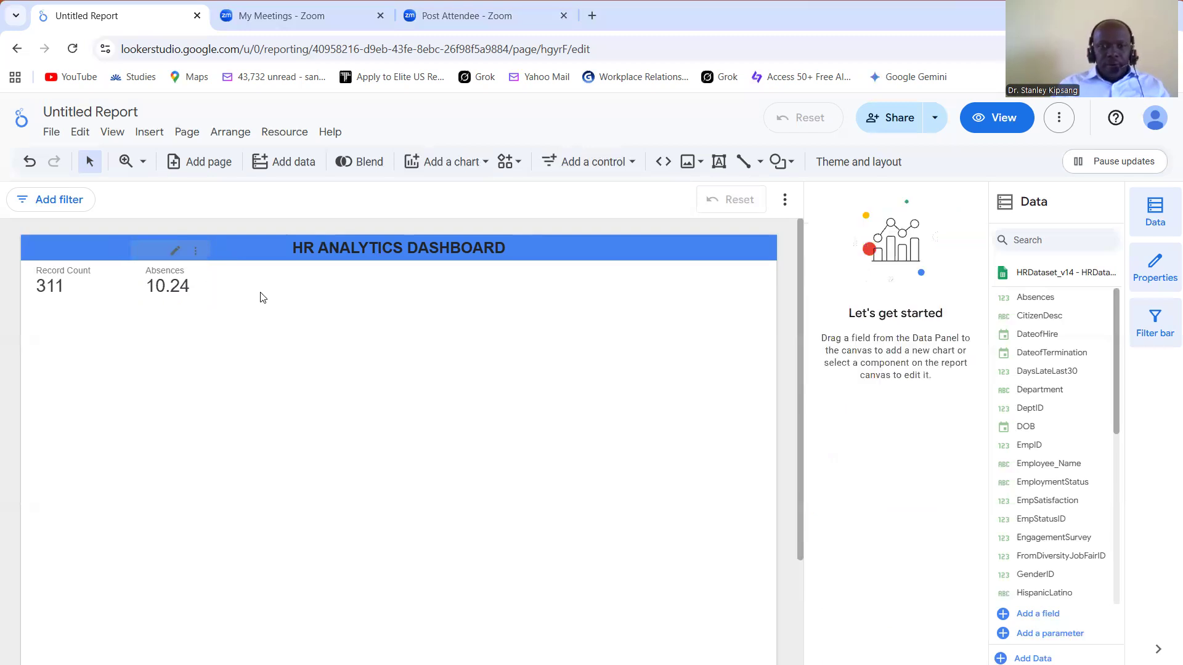
Step: Add a third scorecard next to the Absences card and shrink it to the same height as its neighbours
click(483, 161)
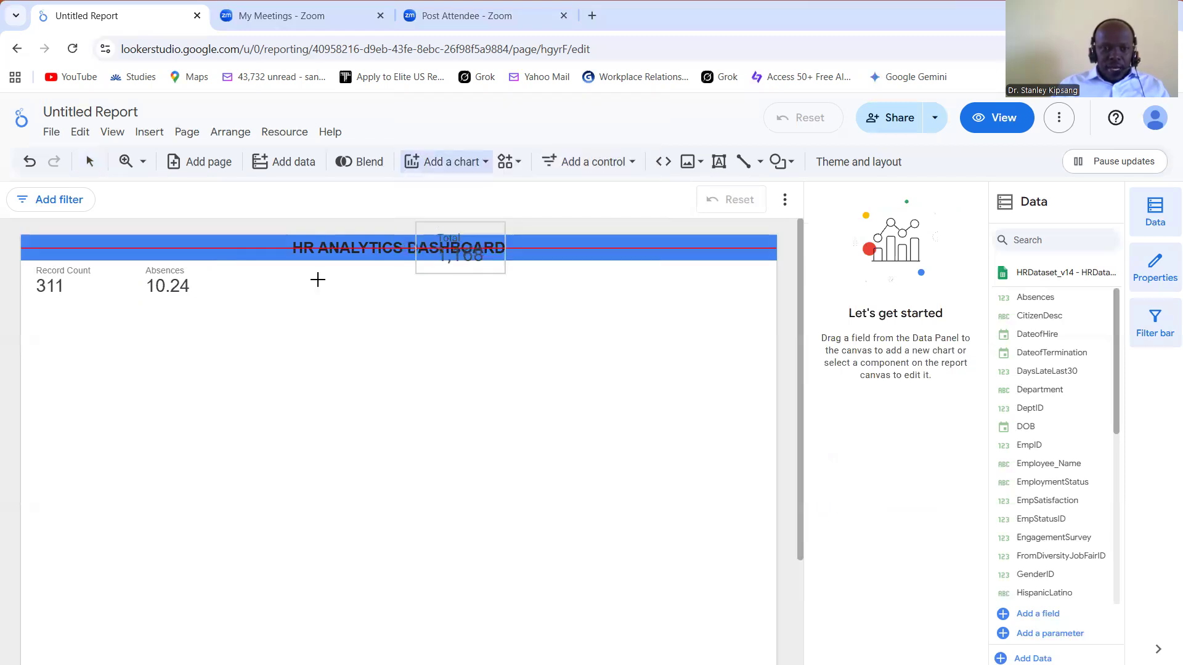
click(278, 266)
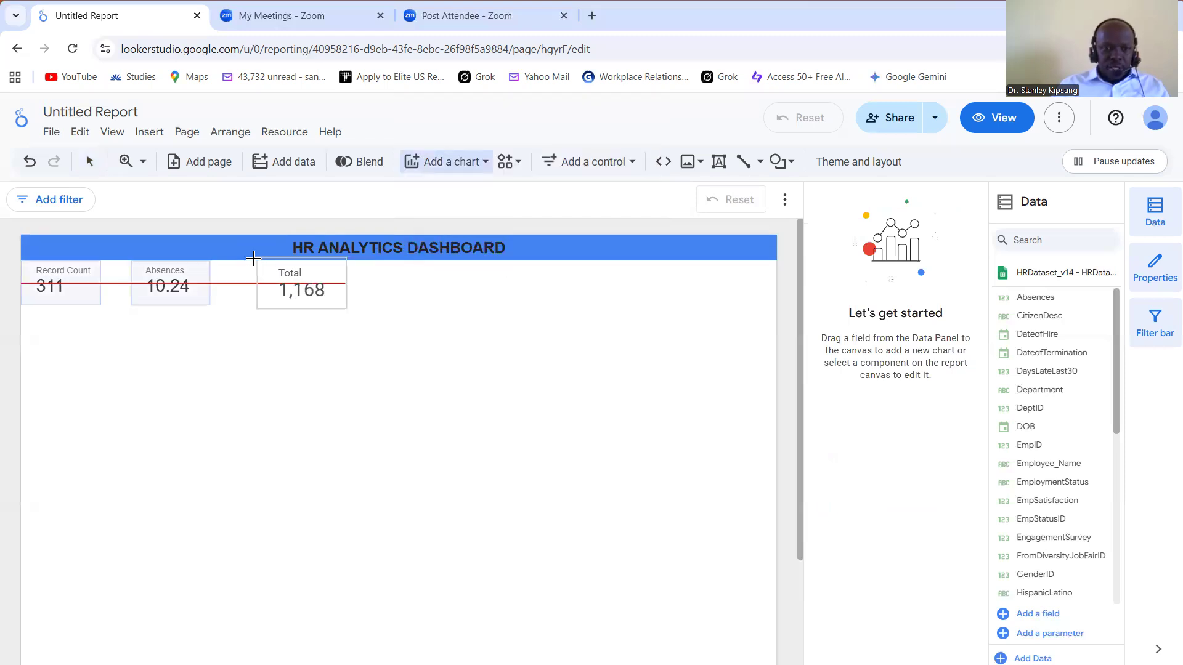
click(247, 258)
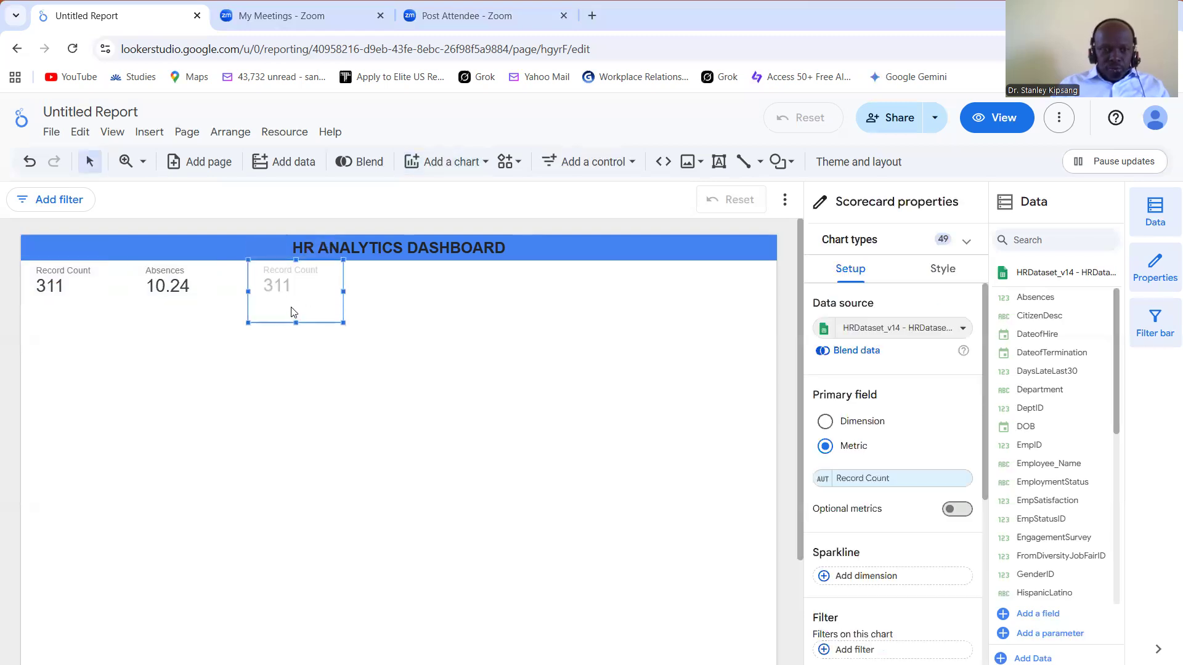
drag(295, 321, 331, 284)
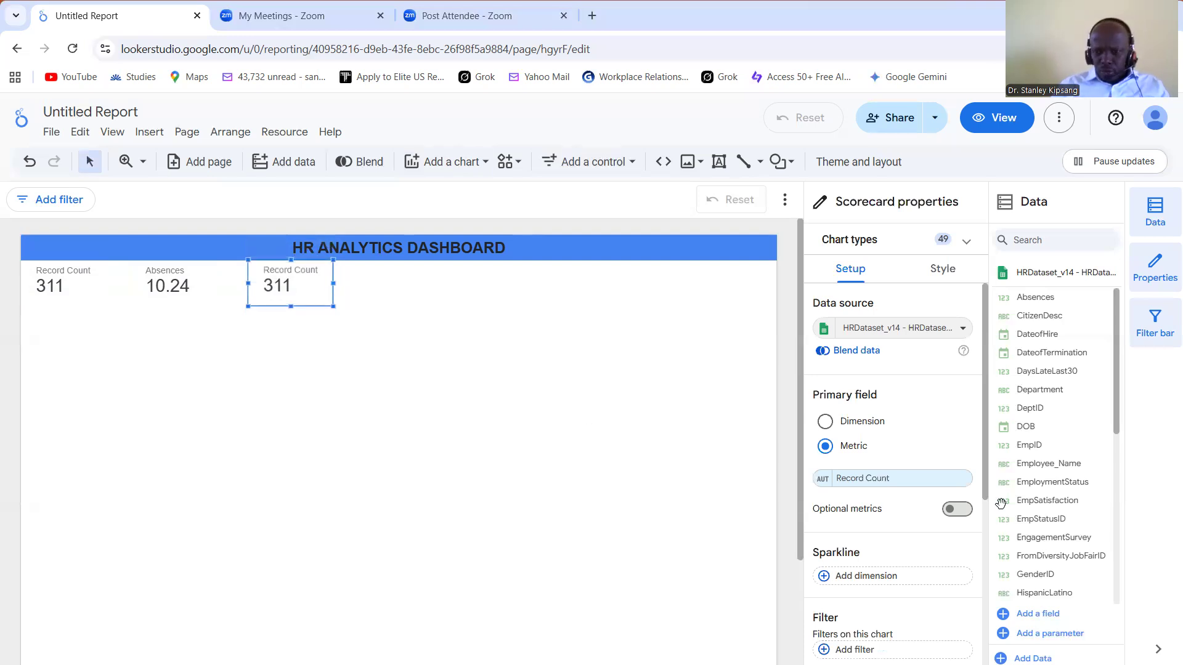
Step: Set the third scorecard's metric to EmpSatisfaction, aggregated as Average
click(1023, 500)
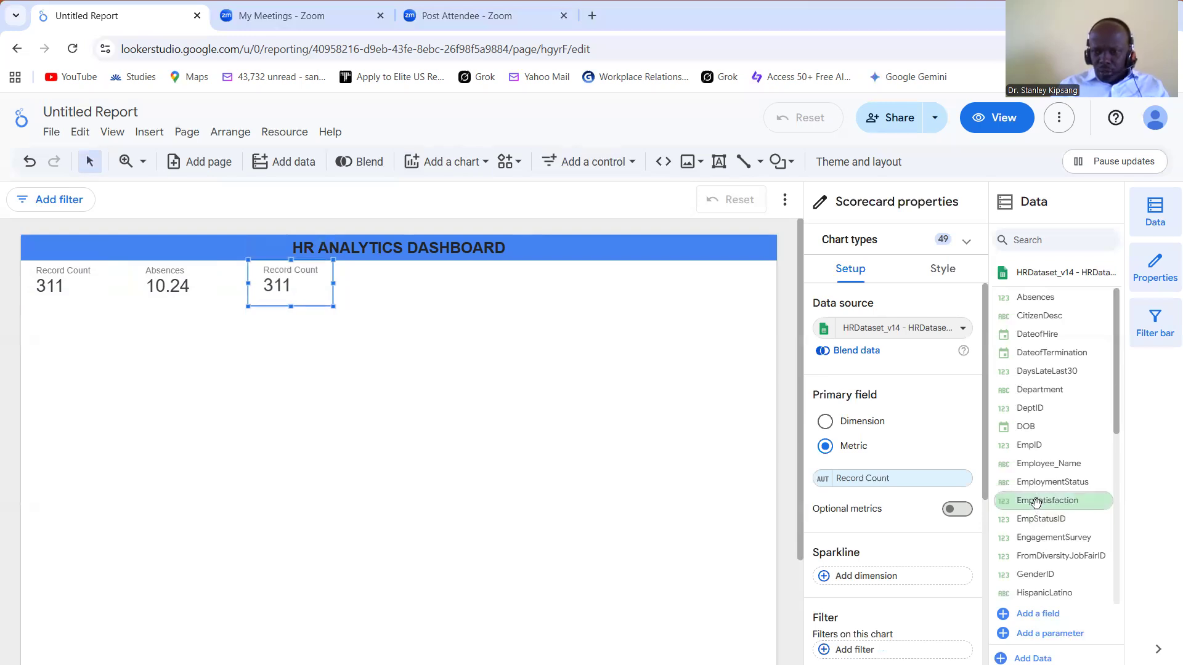
drag(1035, 502, 874, 490)
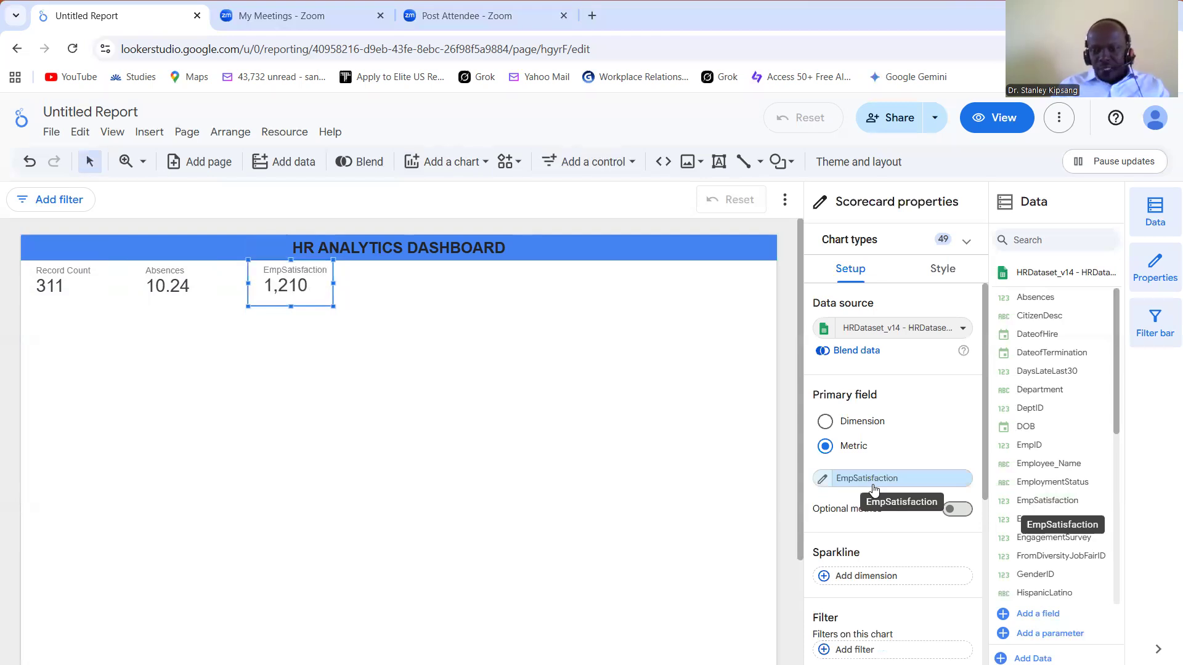
click(823, 480)
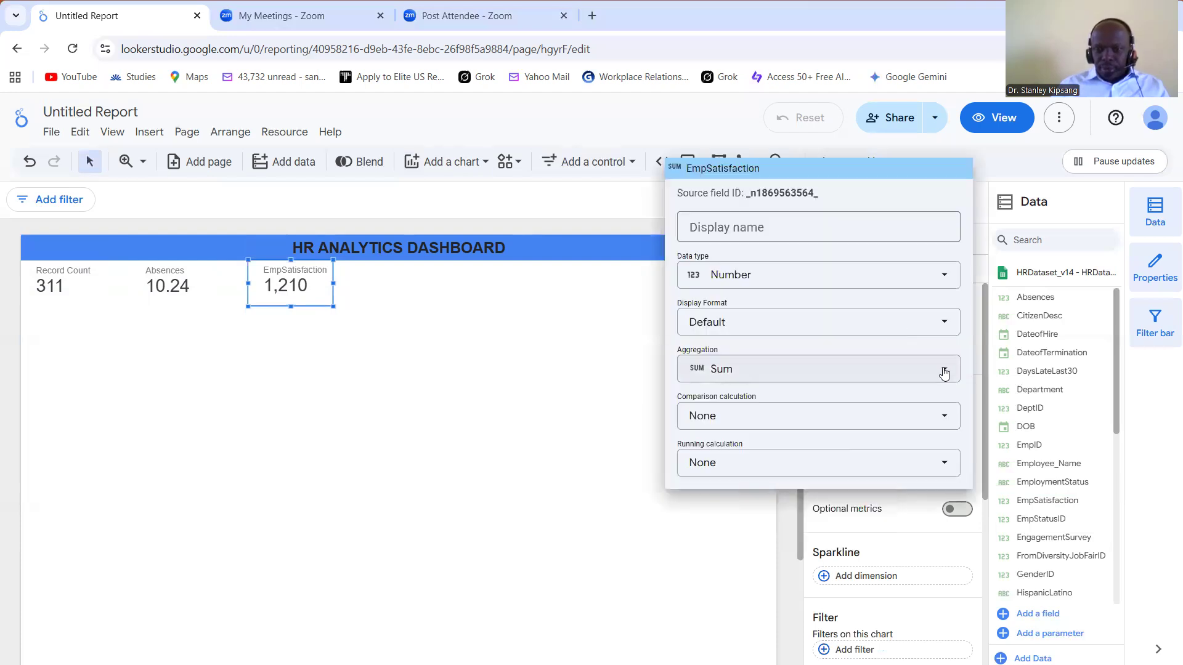
click(790, 375)
click(761, 387)
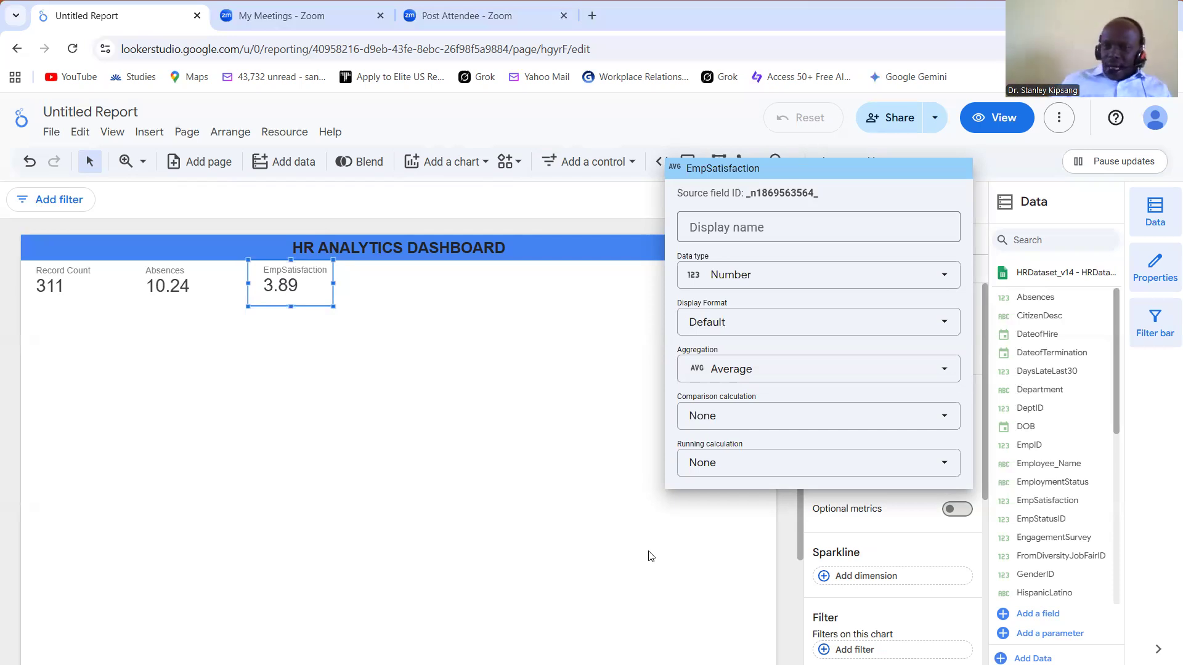
click(352, 436)
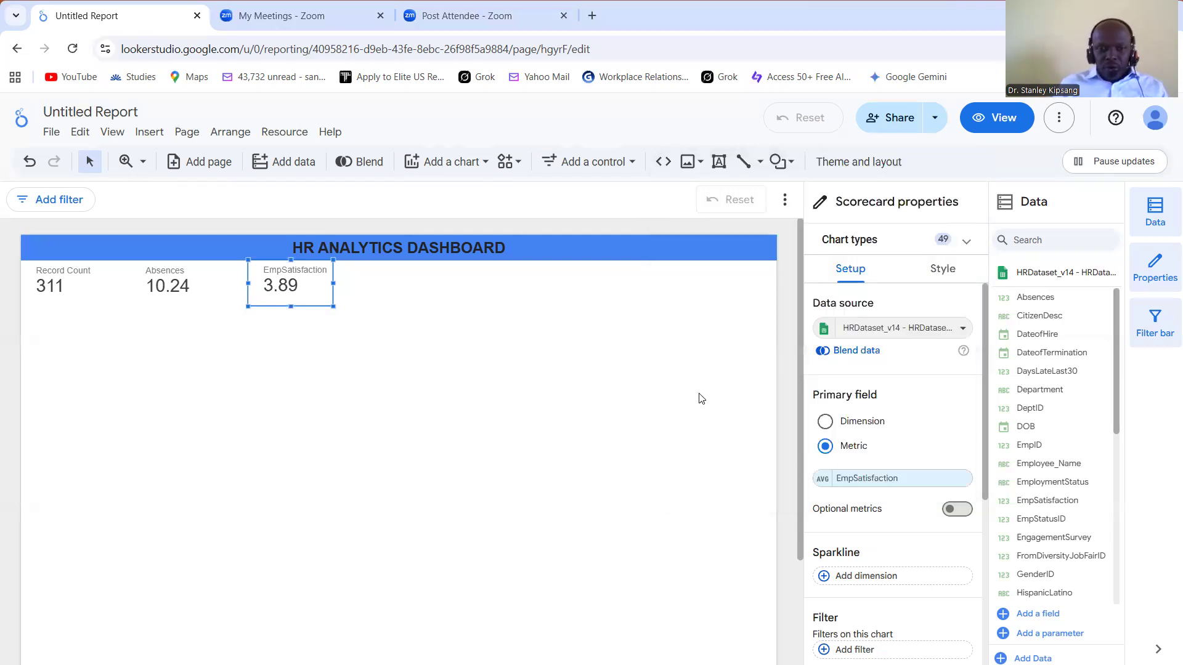
Step: Add a fourth scorecard under the title, next to the EmpSatisfaction card
click(486, 164)
click(418, 195)
click(377, 262)
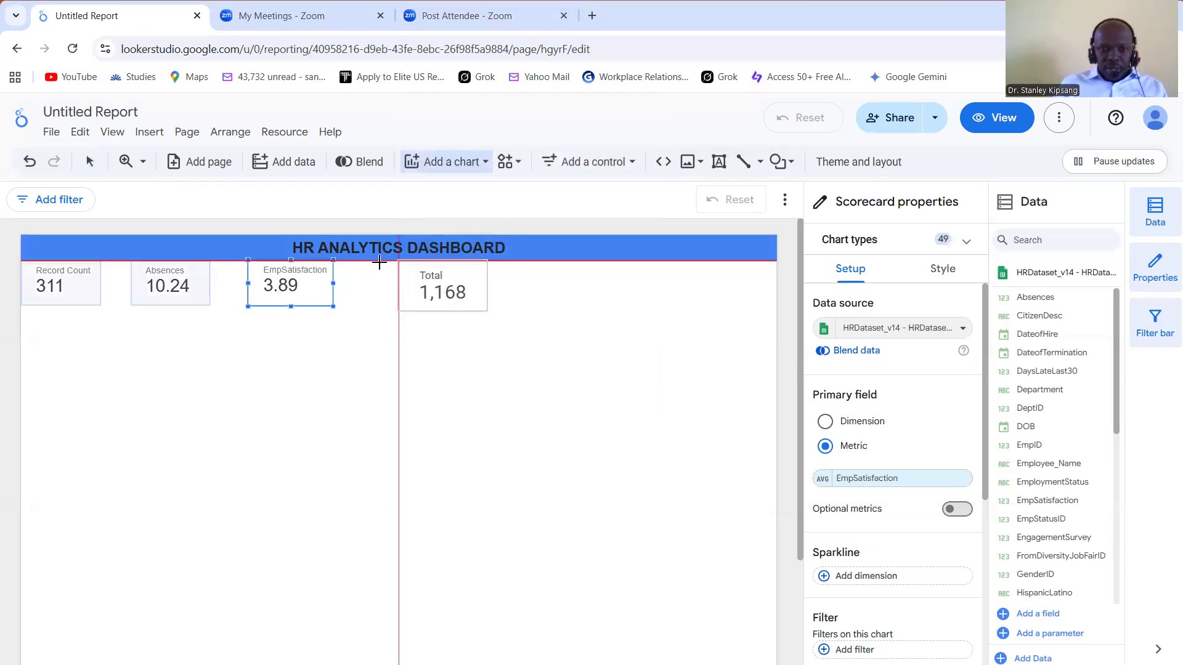
click(377, 263)
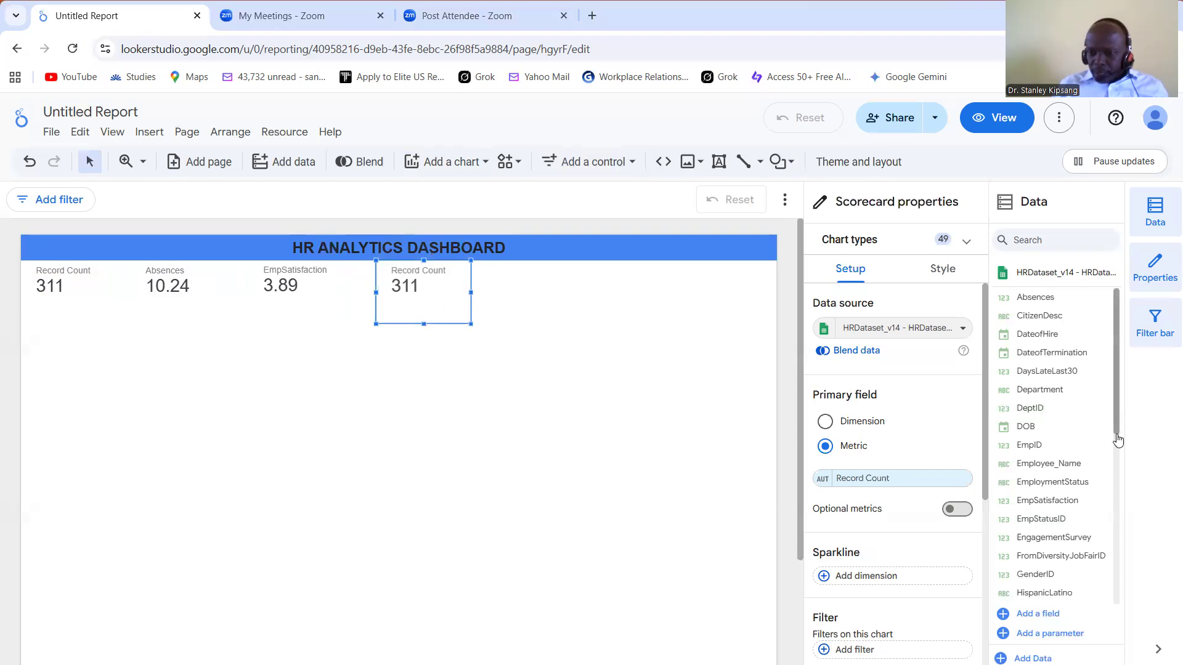
Step: Replace the fourth scorecard's Record Count metric with the EngagementSurvey field
scroll(1116, 456, down, 1)
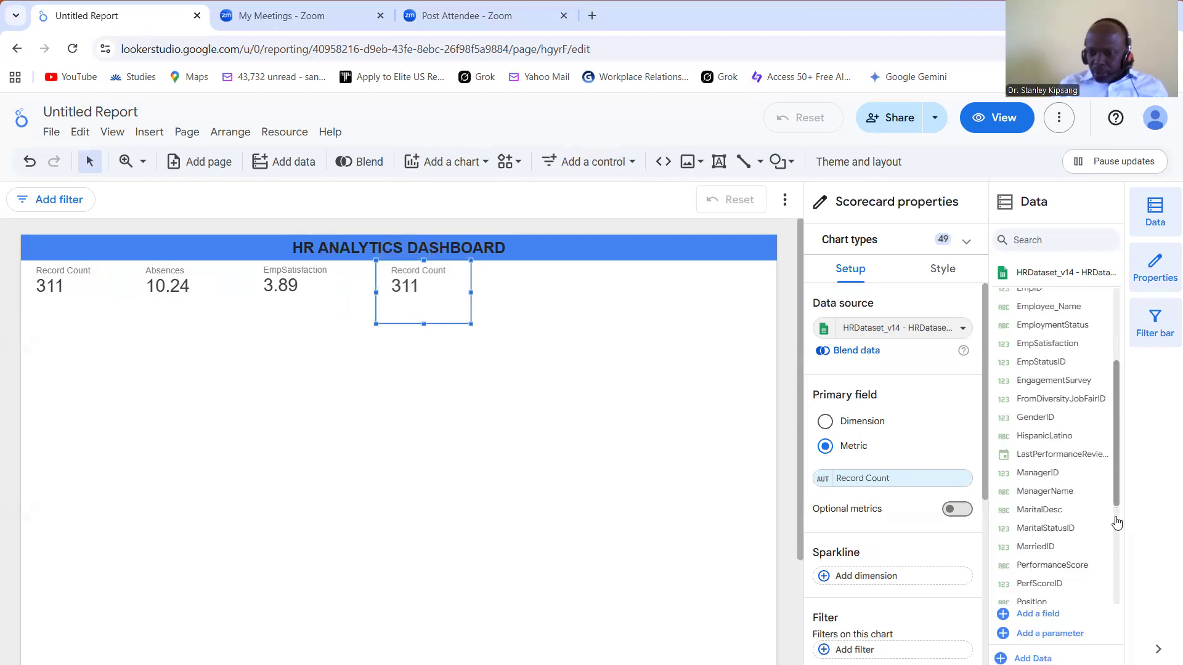
scroll(1114, 549, down, 3)
scroll(1106, 602, down, 3)
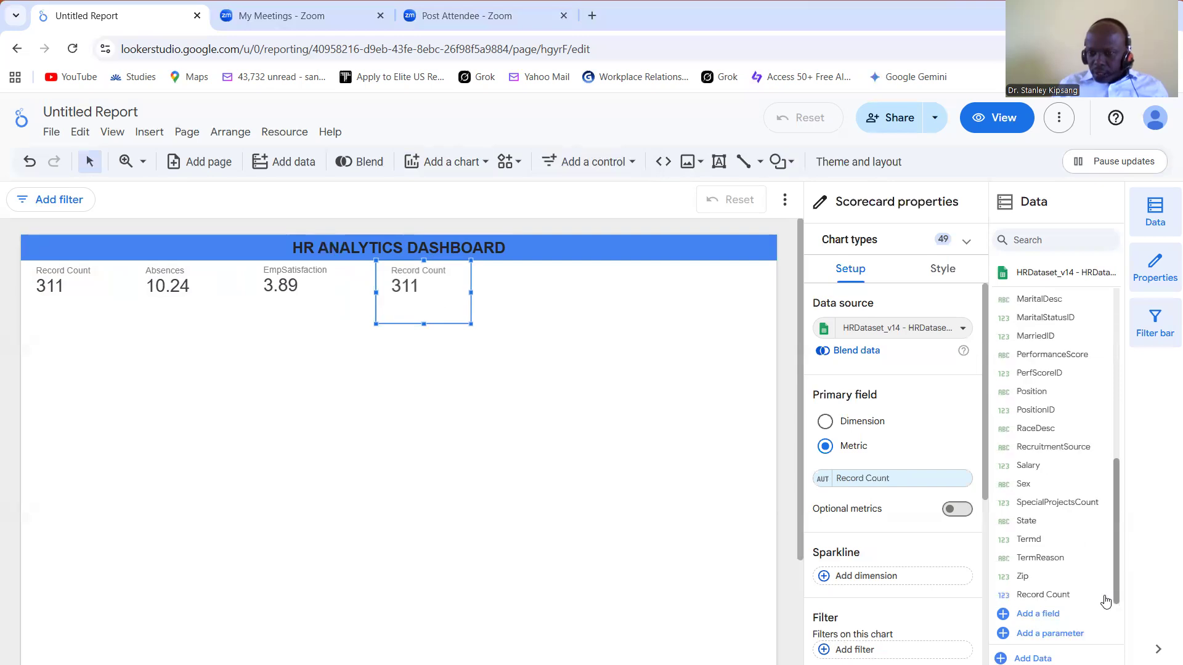
scroll(1103, 456, up, 5)
scroll(1104, 402, up, 3)
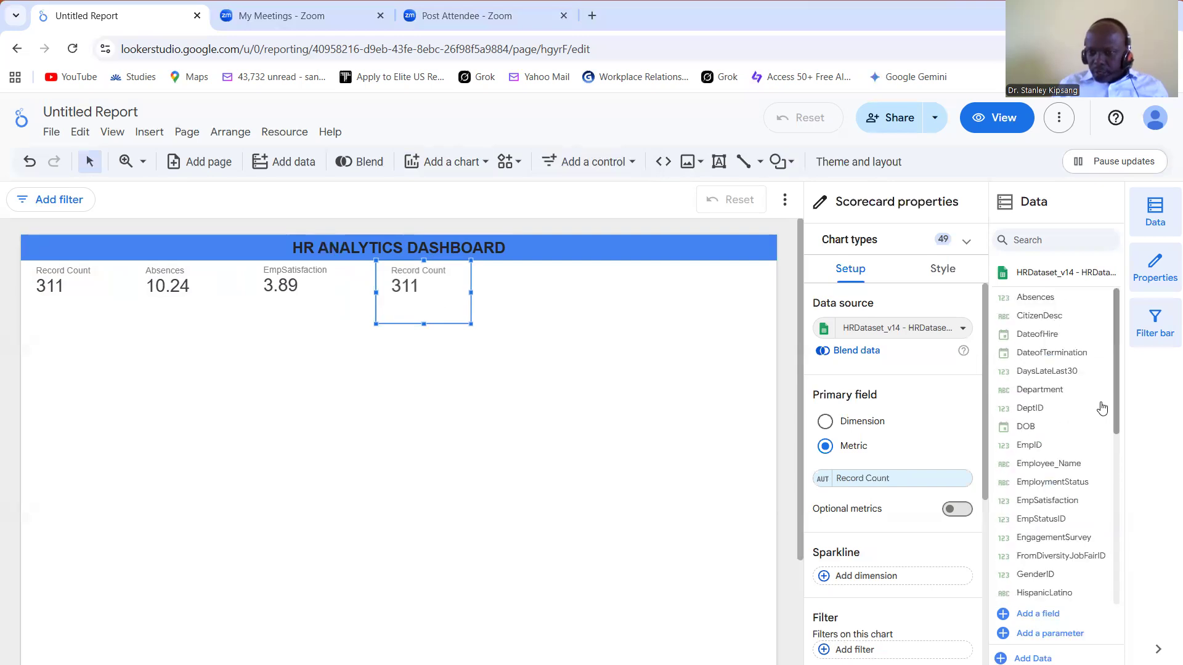
scroll(1061, 507, down, 1)
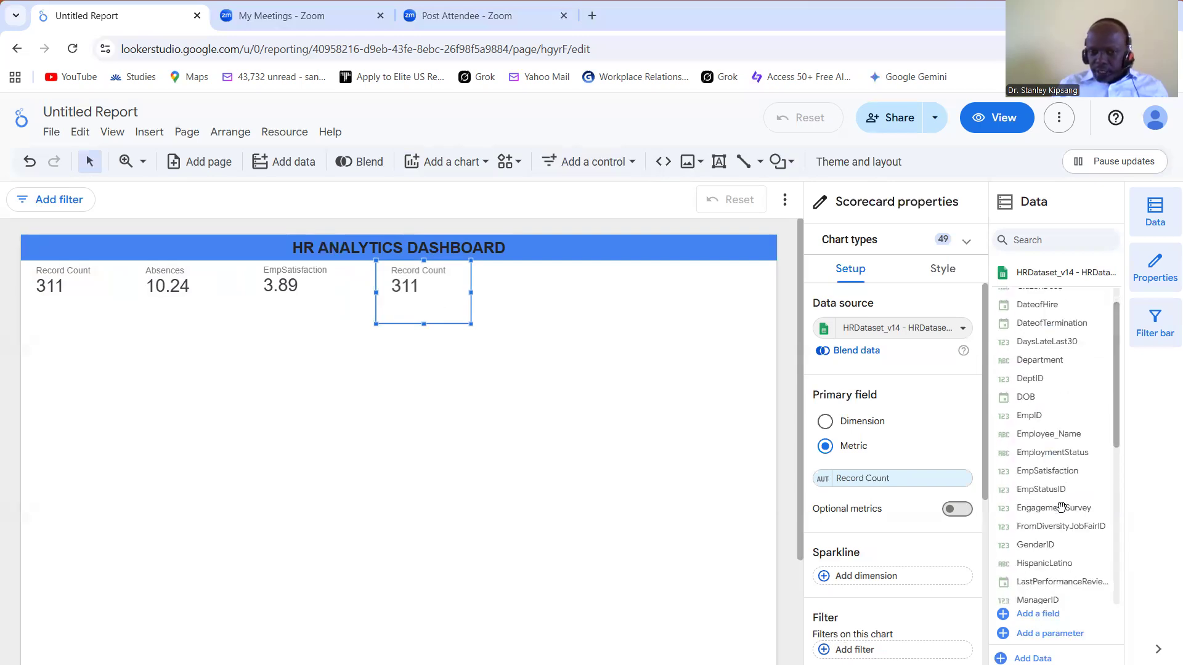
drag(1060, 507, 915, 478)
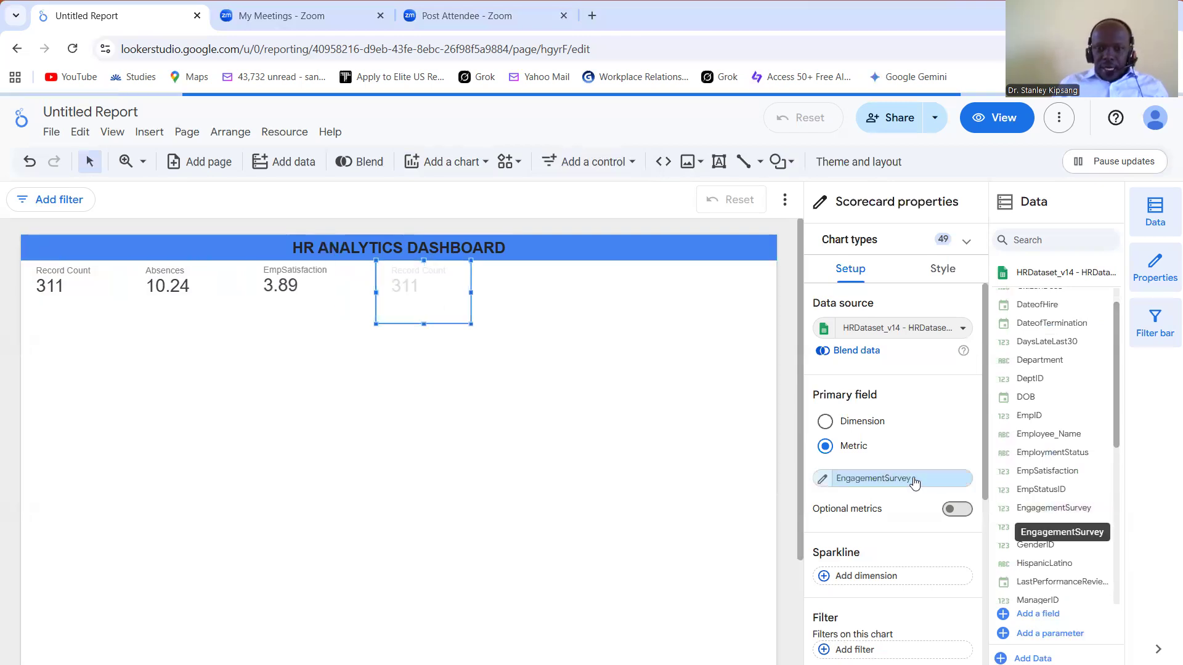
Step: Aggregate the EngagementSurvey metric as Average and shrink its scorecard to about the height of the neighbouring cards
click(823, 481)
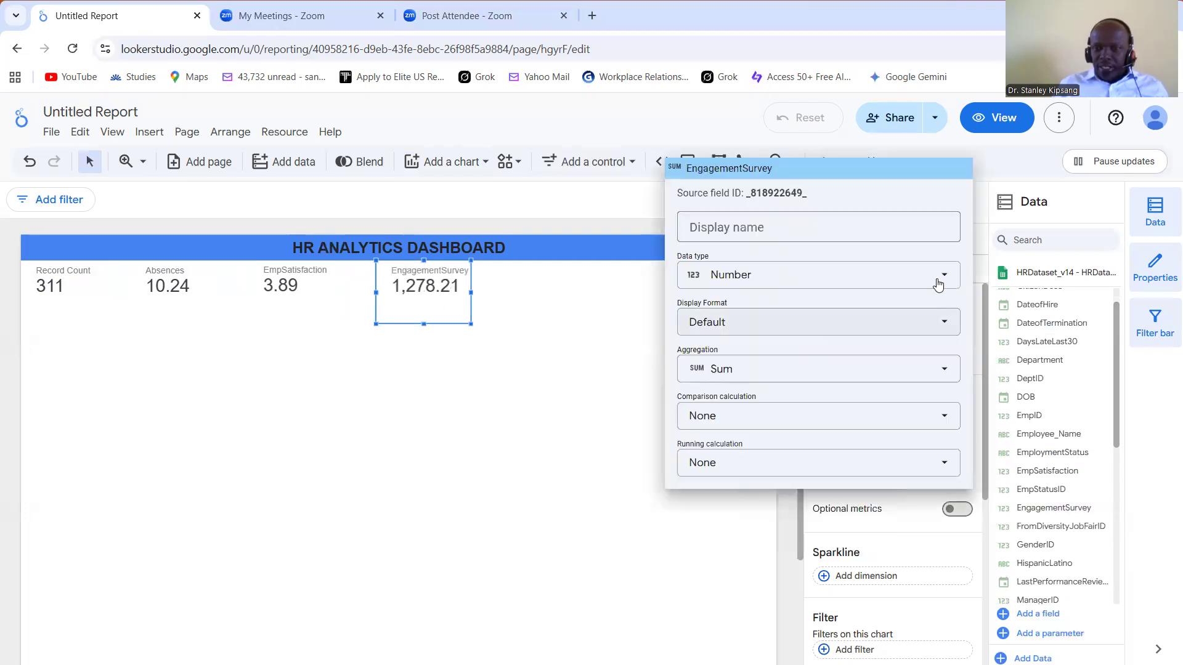
click(943, 325)
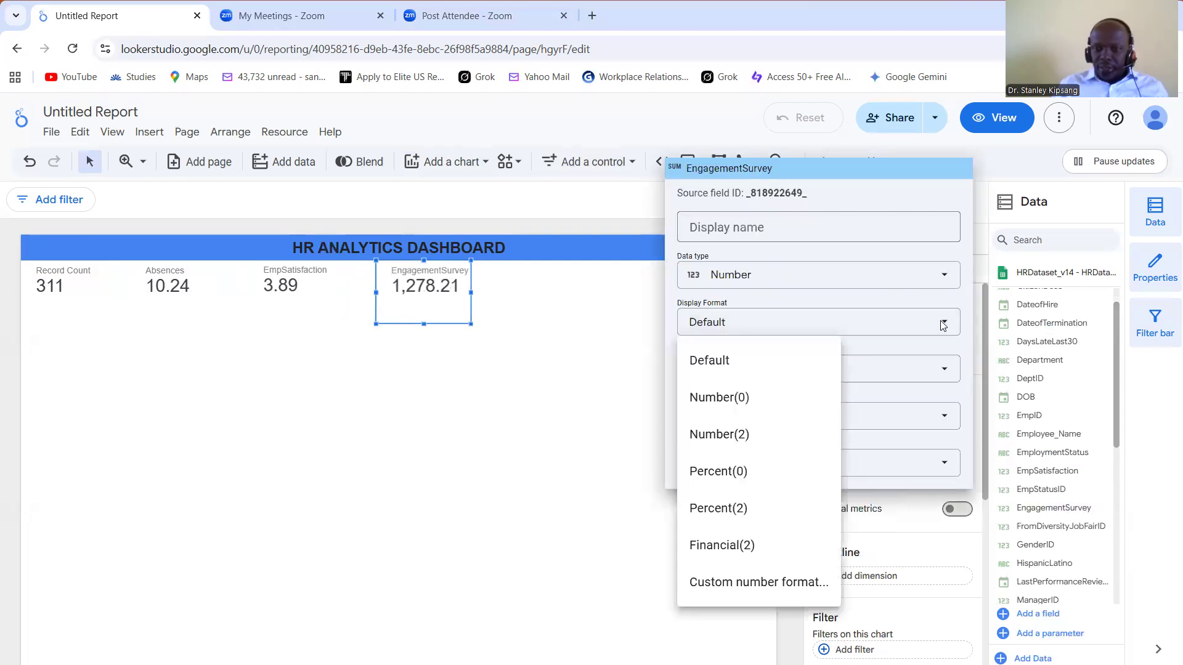
click(948, 374)
click(948, 377)
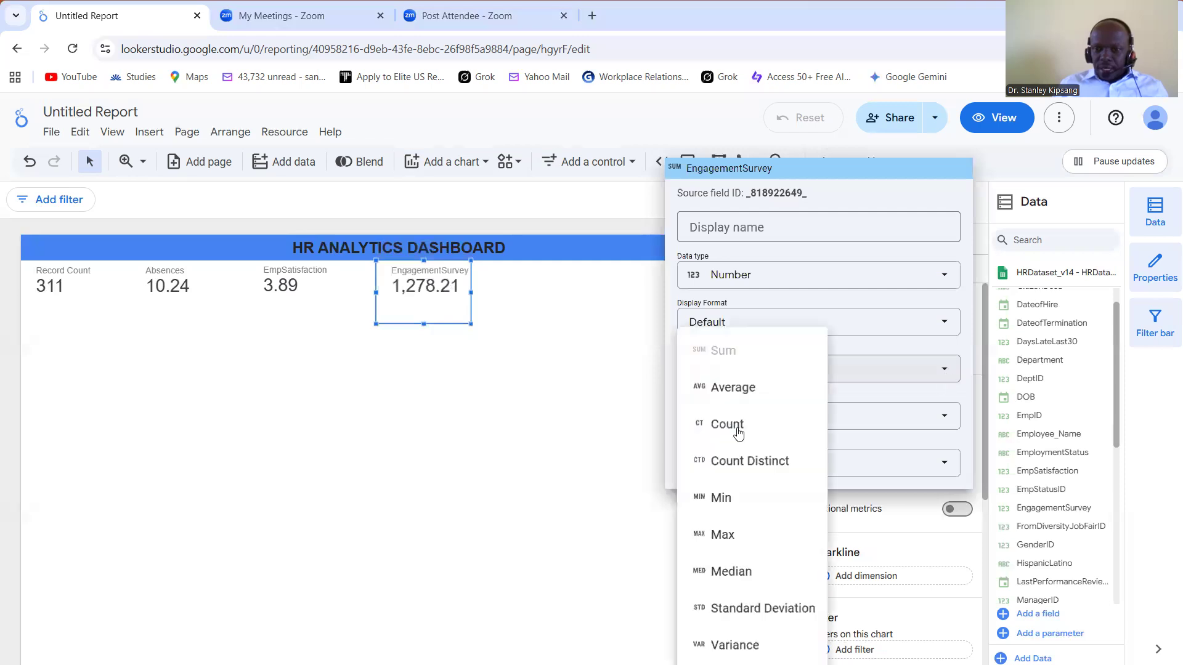
click(737, 391)
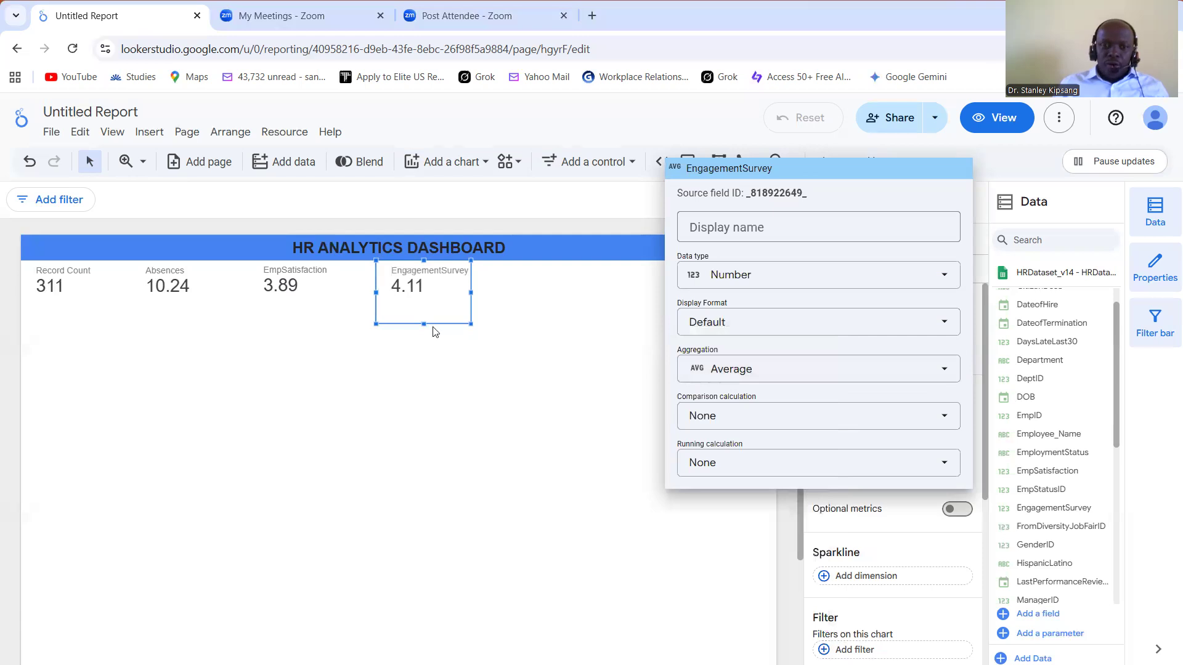
drag(422, 326, 463, 283)
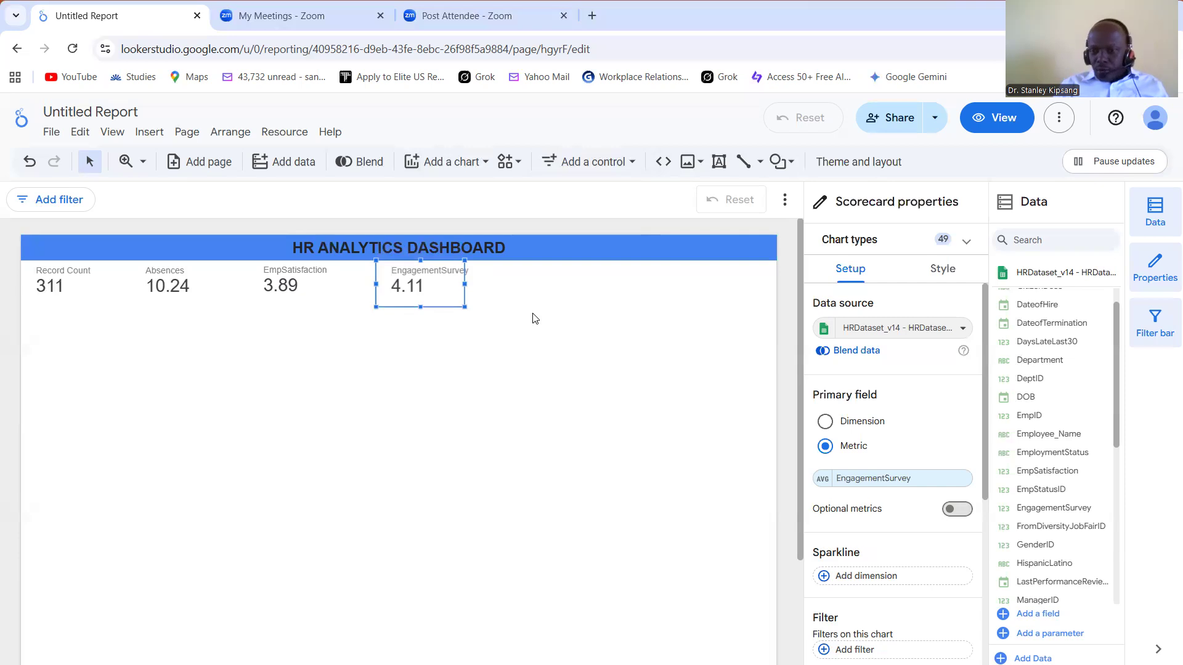
click(578, 351)
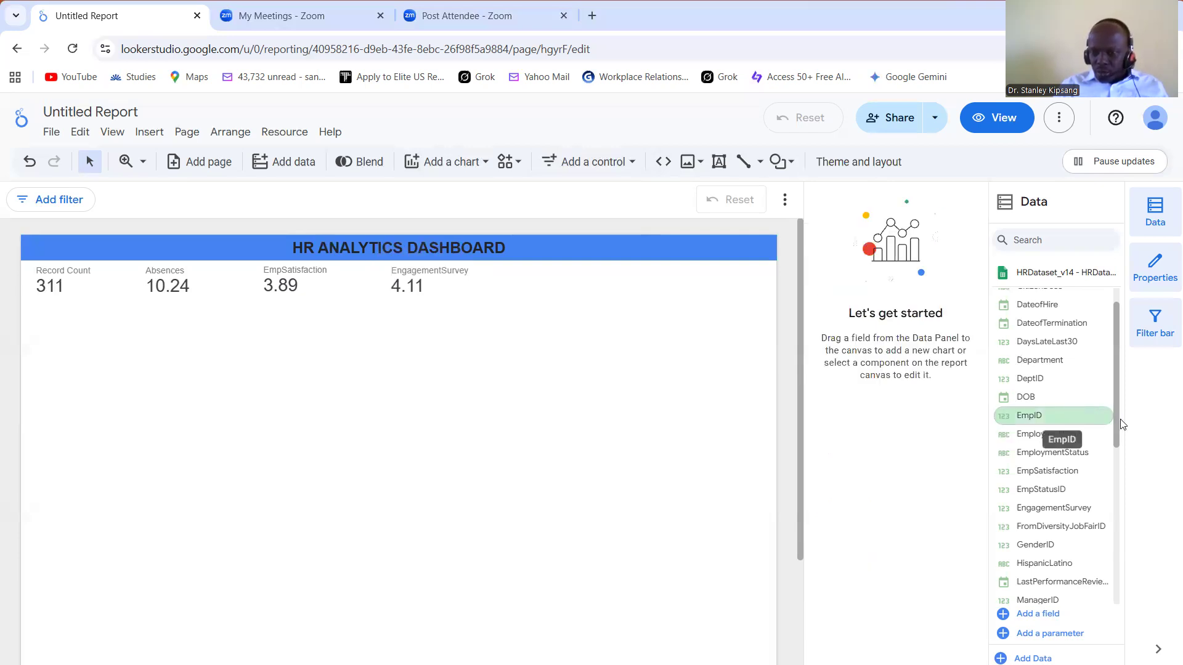
Step: Add a fifth scorecard under the title, next to the EngagementSurvey card, and reduce its height to match the row
scroll(1119, 456, down, 1)
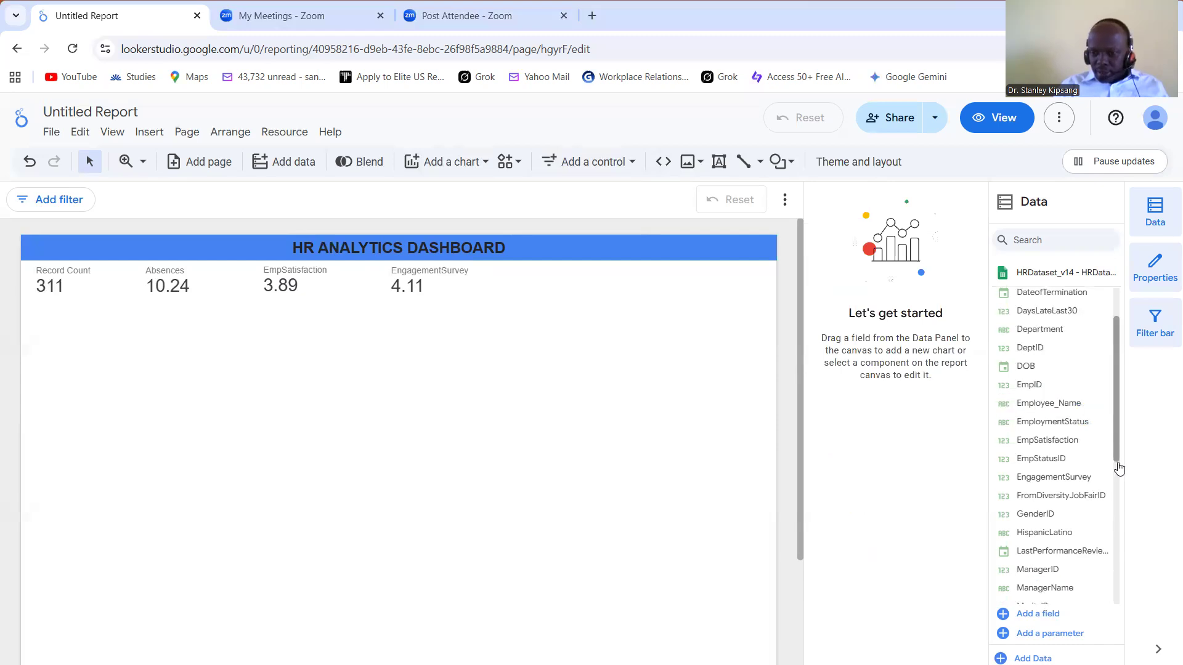
scroll(1118, 480, down, 3)
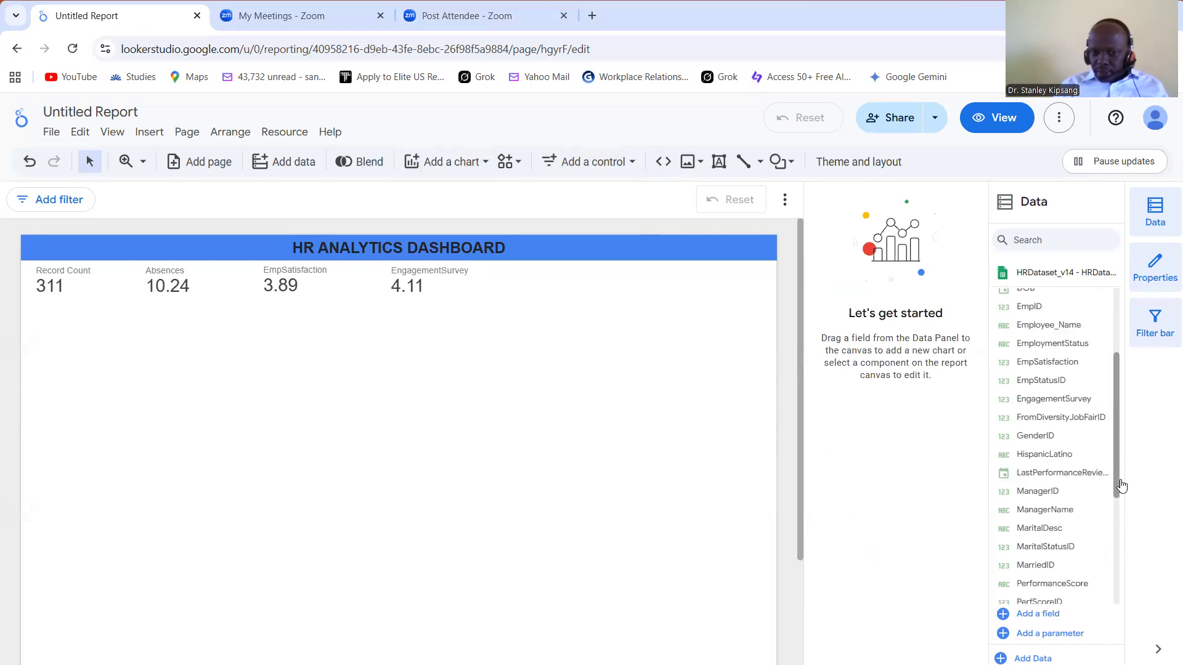
click(484, 162)
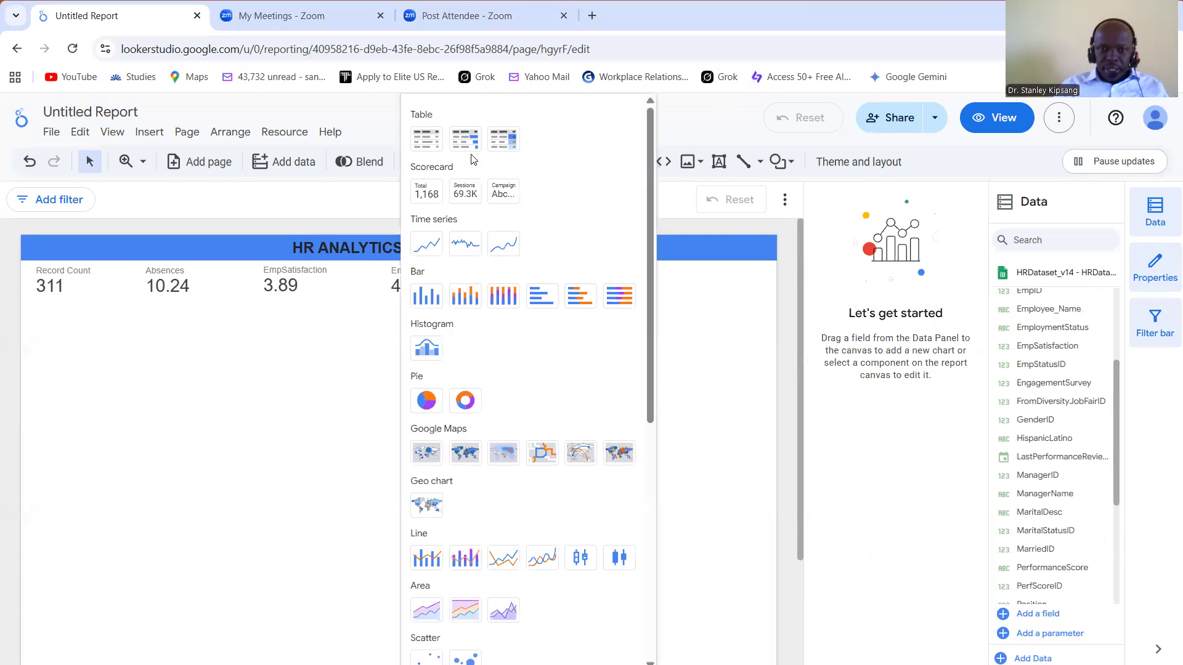
click(427, 192)
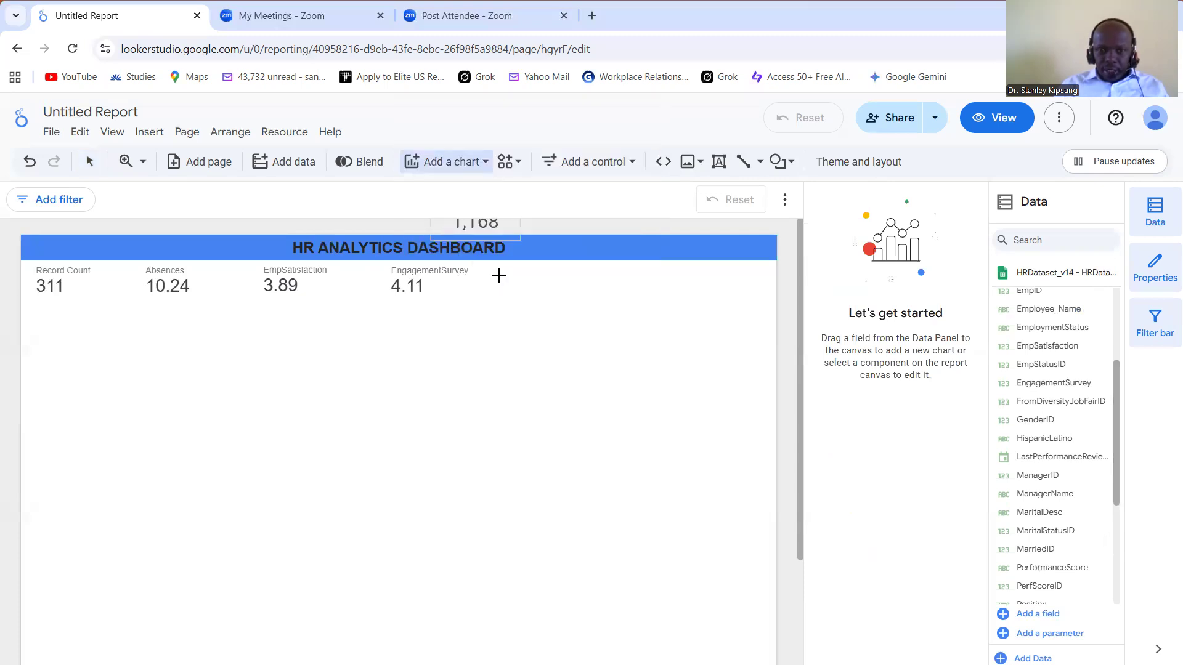
click(494, 260)
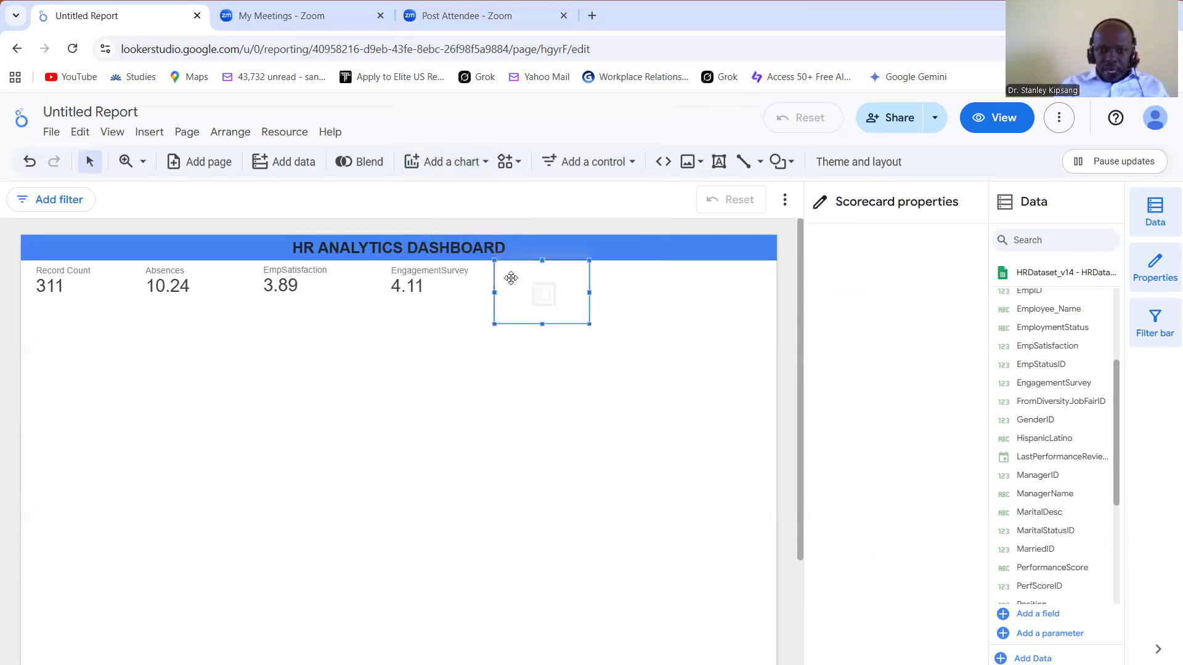
drag(541, 325, 540, 304)
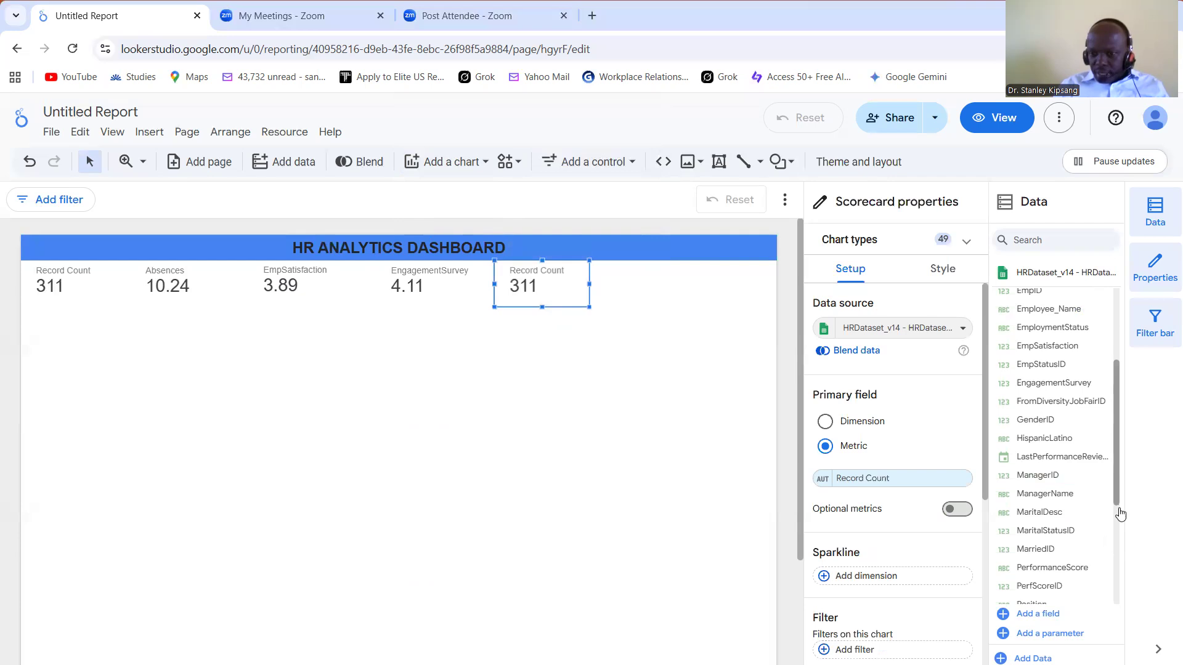
Step: Set the fifth scorecard's metric to PerfScoreID, aggregated as Average
scroll(1117, 515, down, 1)
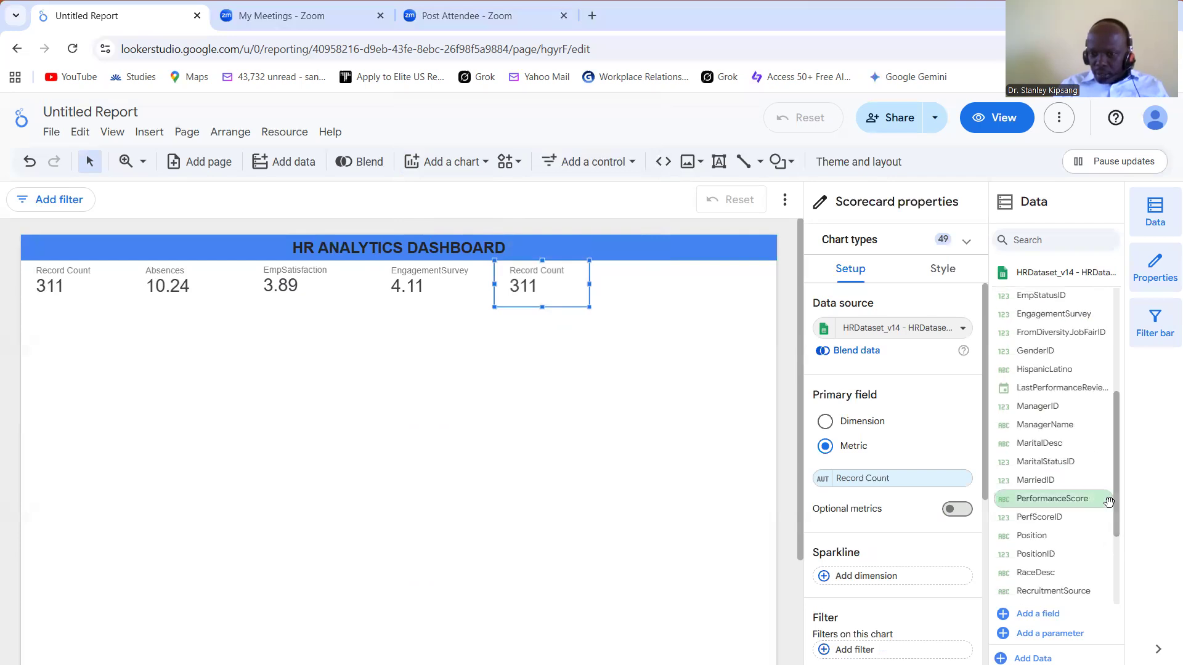
drag(1075, 513, 946, 486)
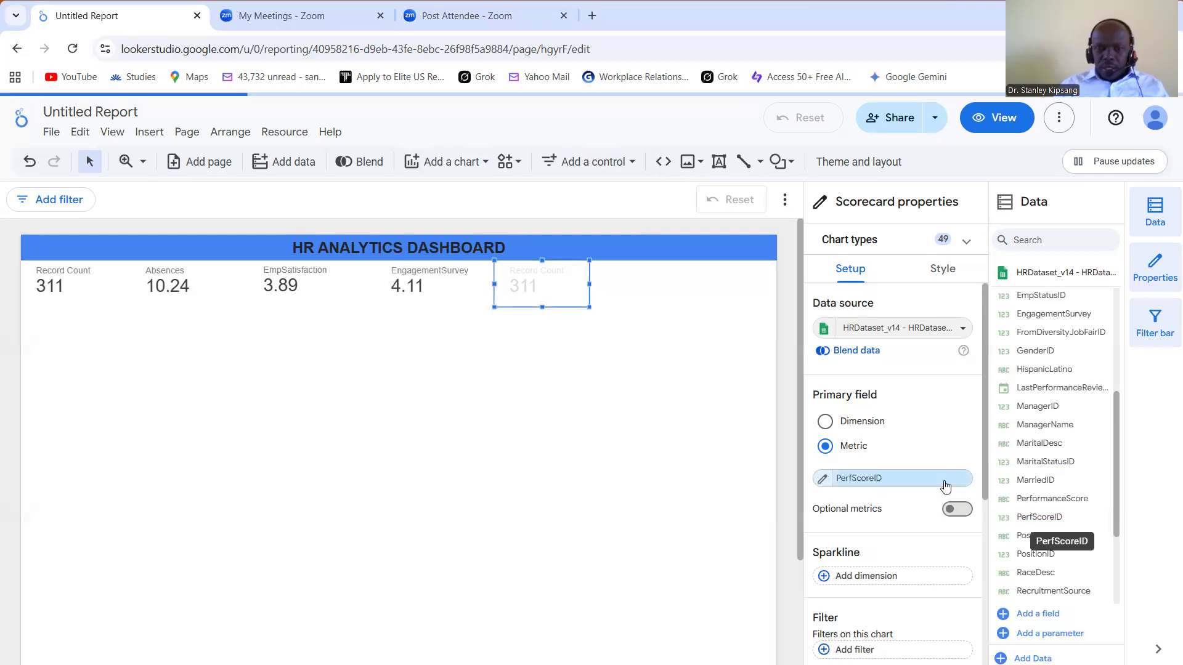
click(823, 479)
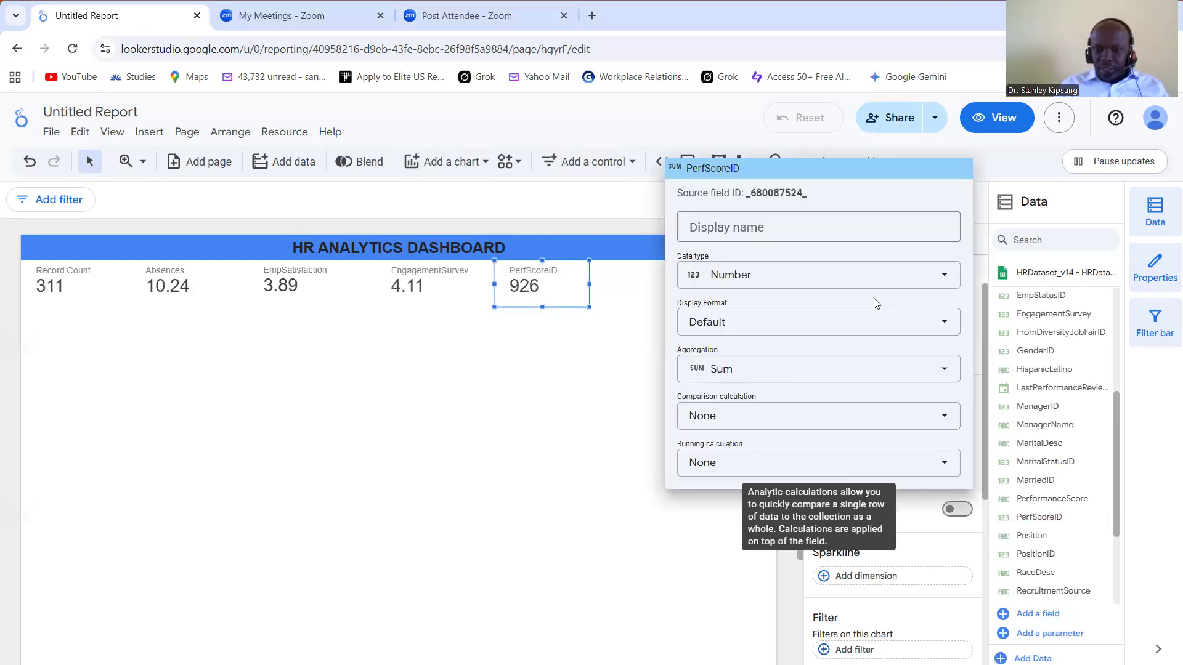
click(943, 368)
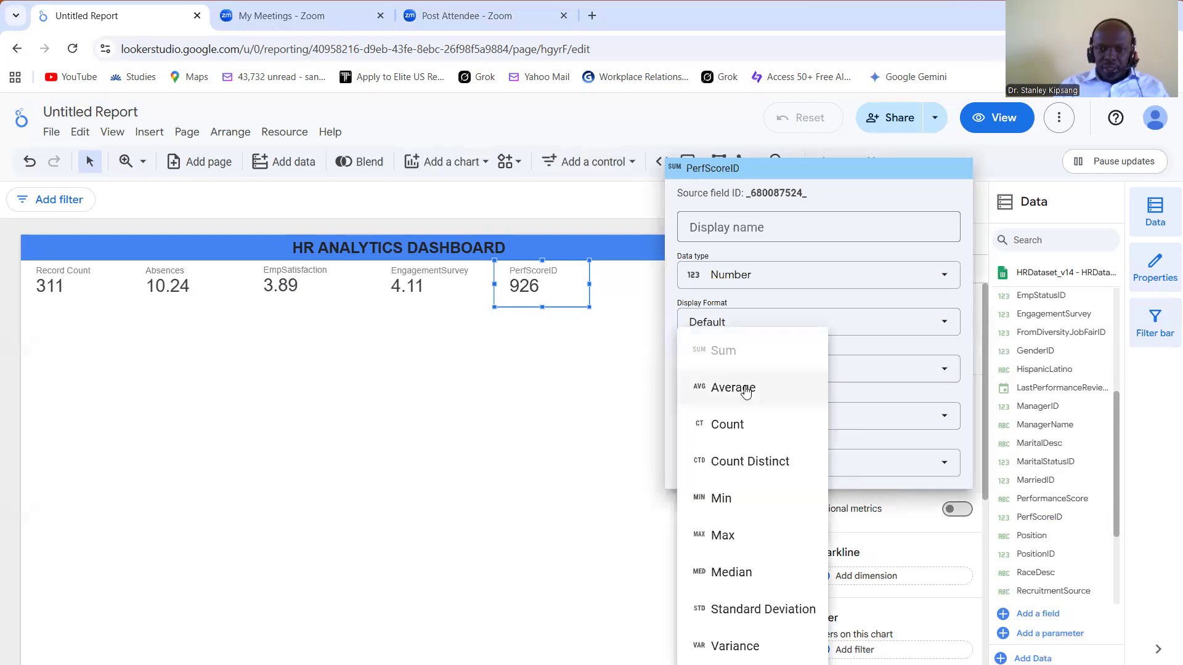
click(745, 388)
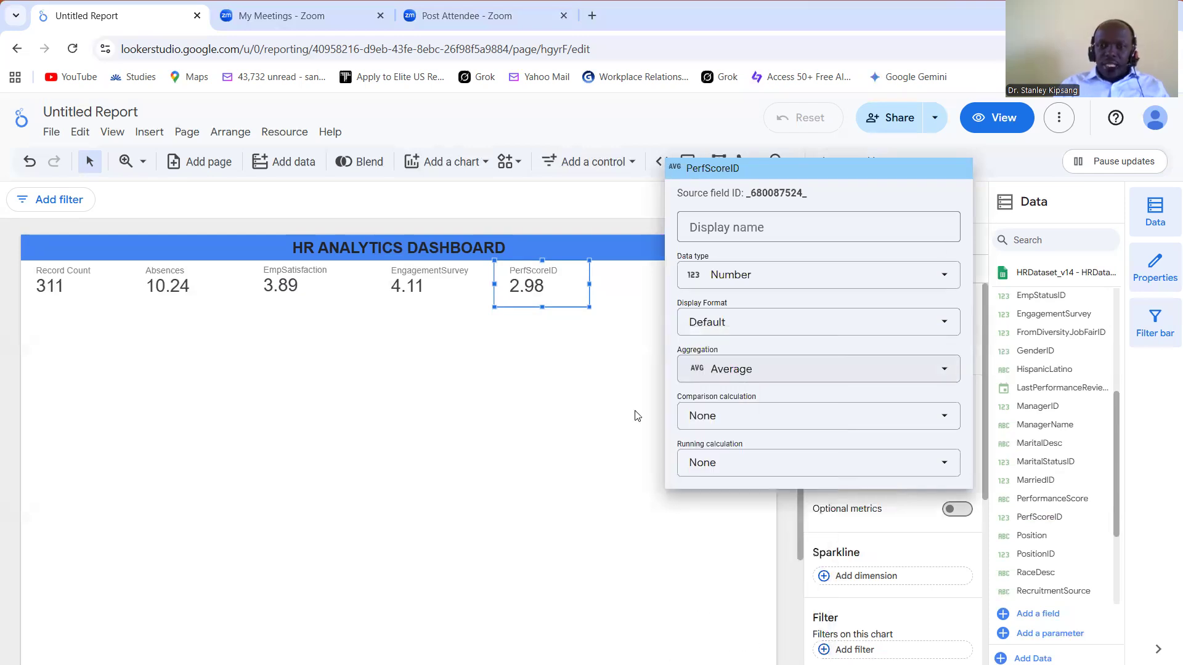
click(601, 435)
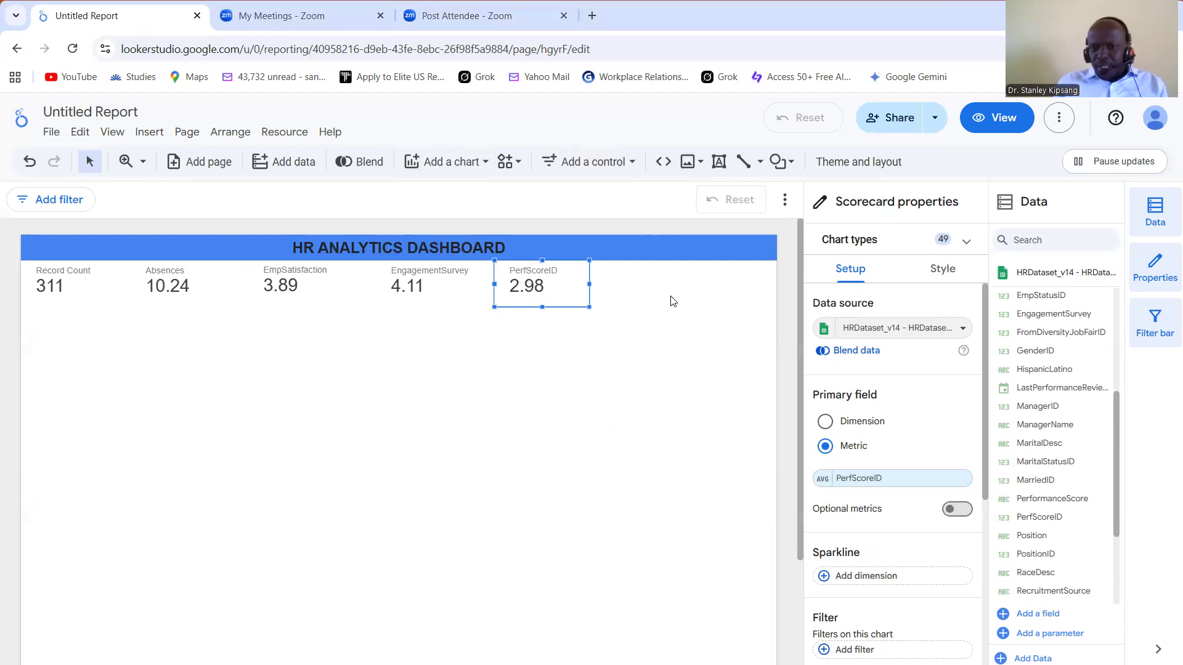
click(630, 164)
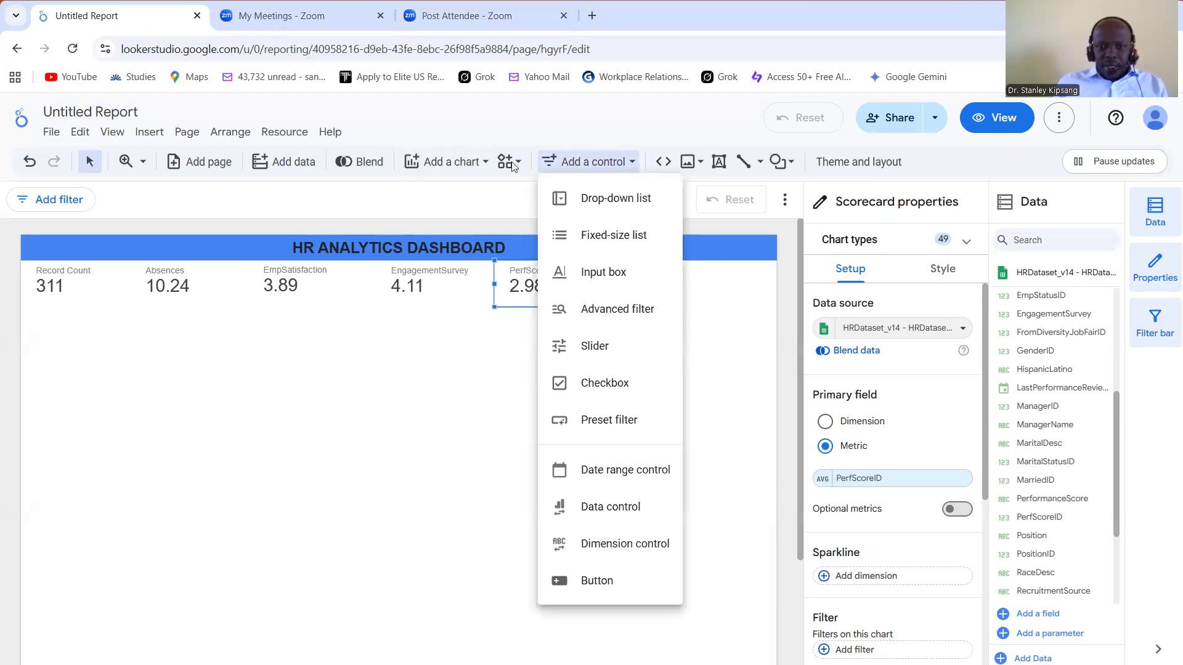
click(517, 163)
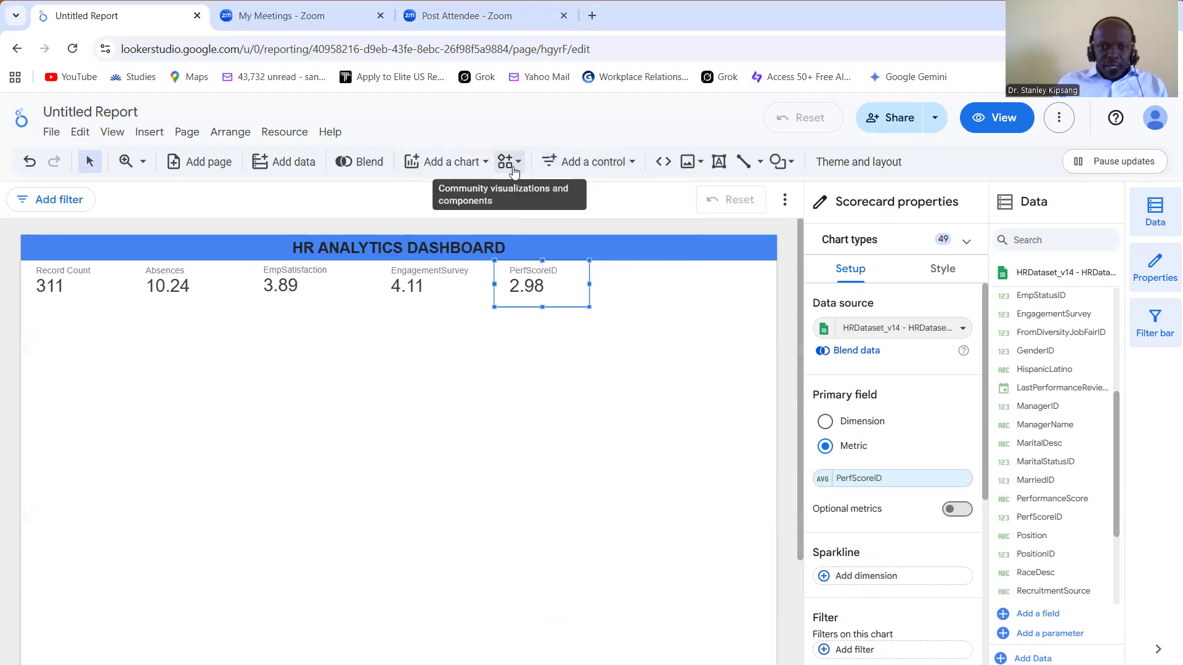
click(517, 163)
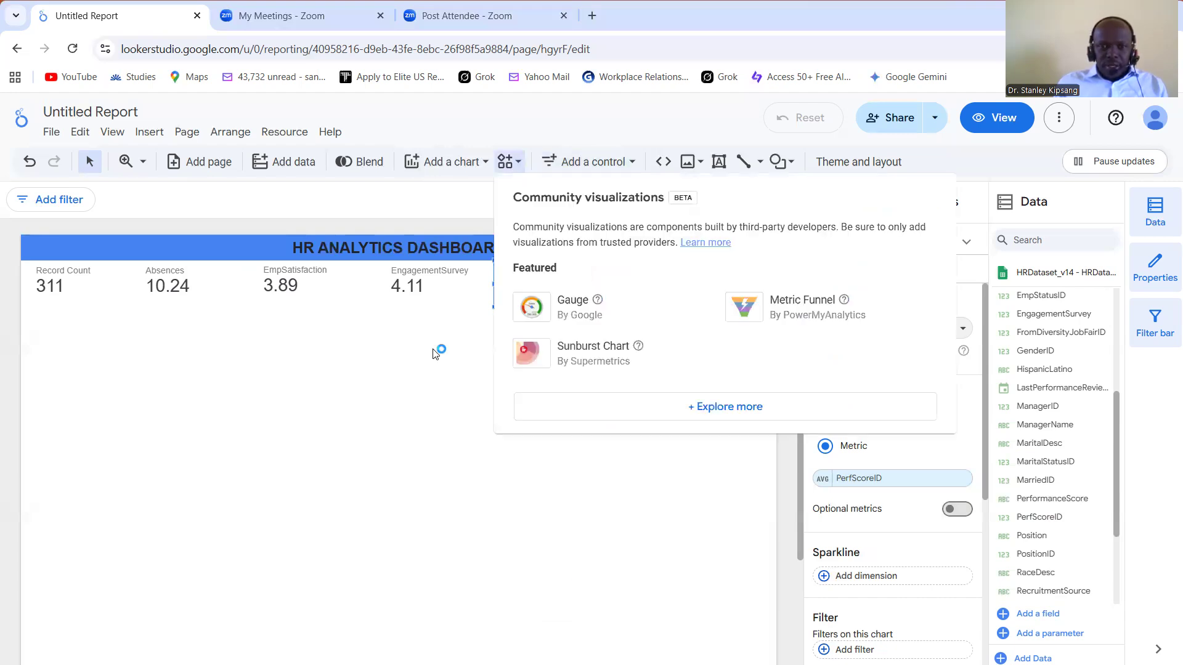
click(479, 164)
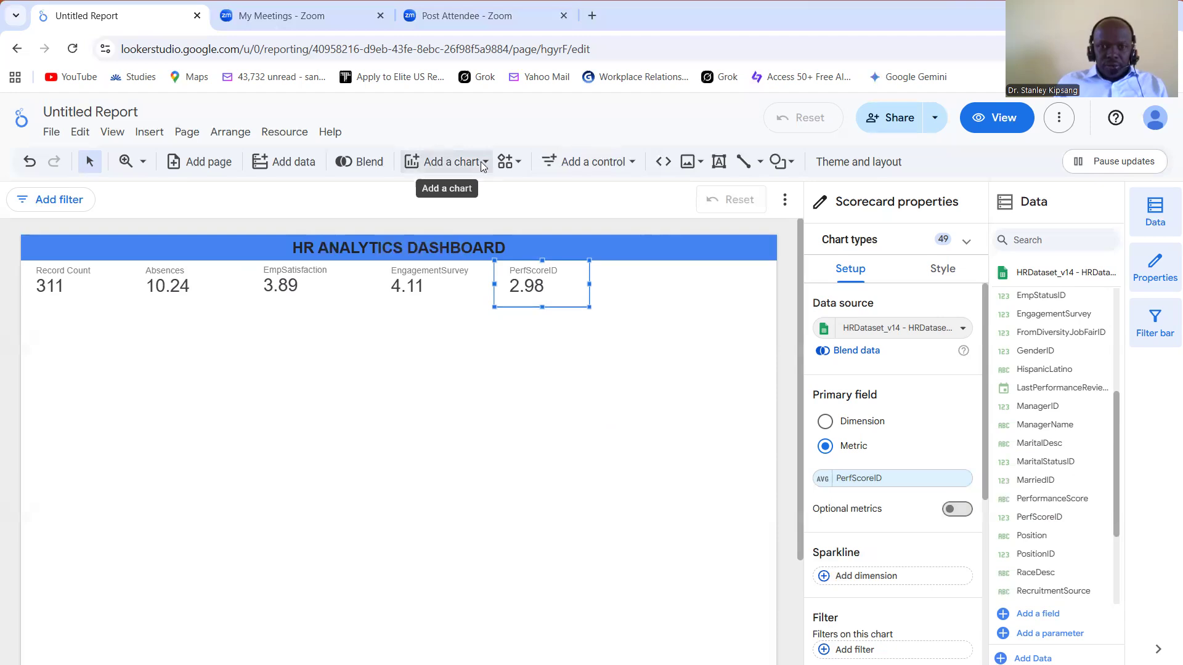
Step: Add a sixth scorecard at the end of the KPI row, beyond the PerfScoreID card, and reduce its height
click(475, 162)
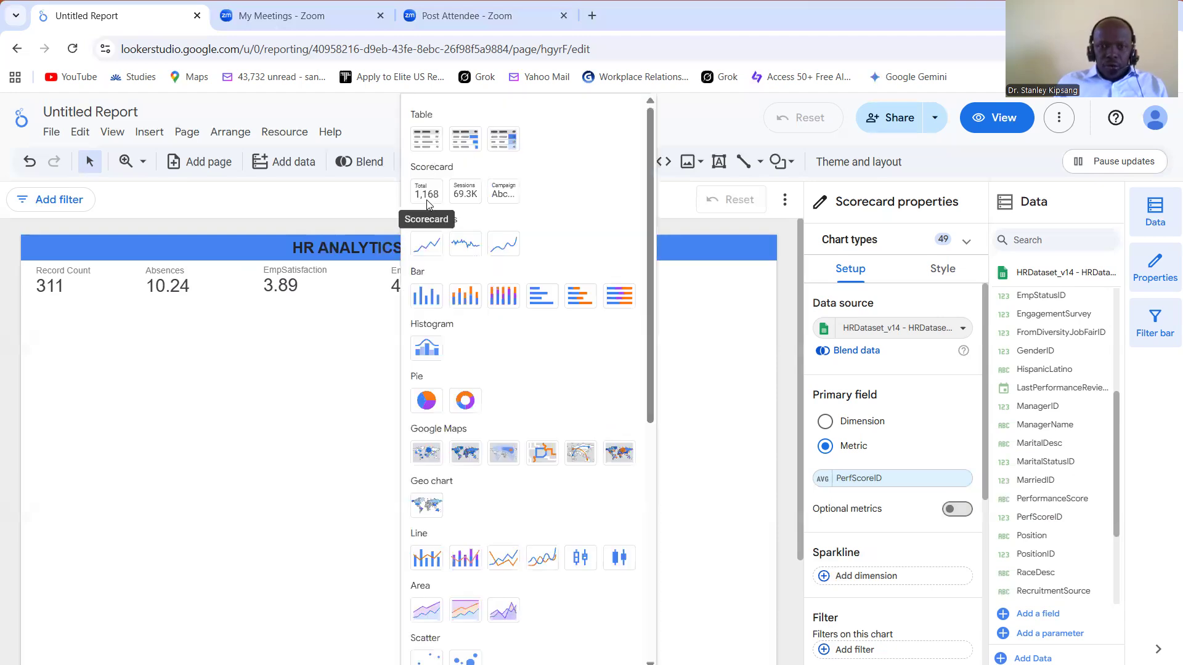
click(647, 264)
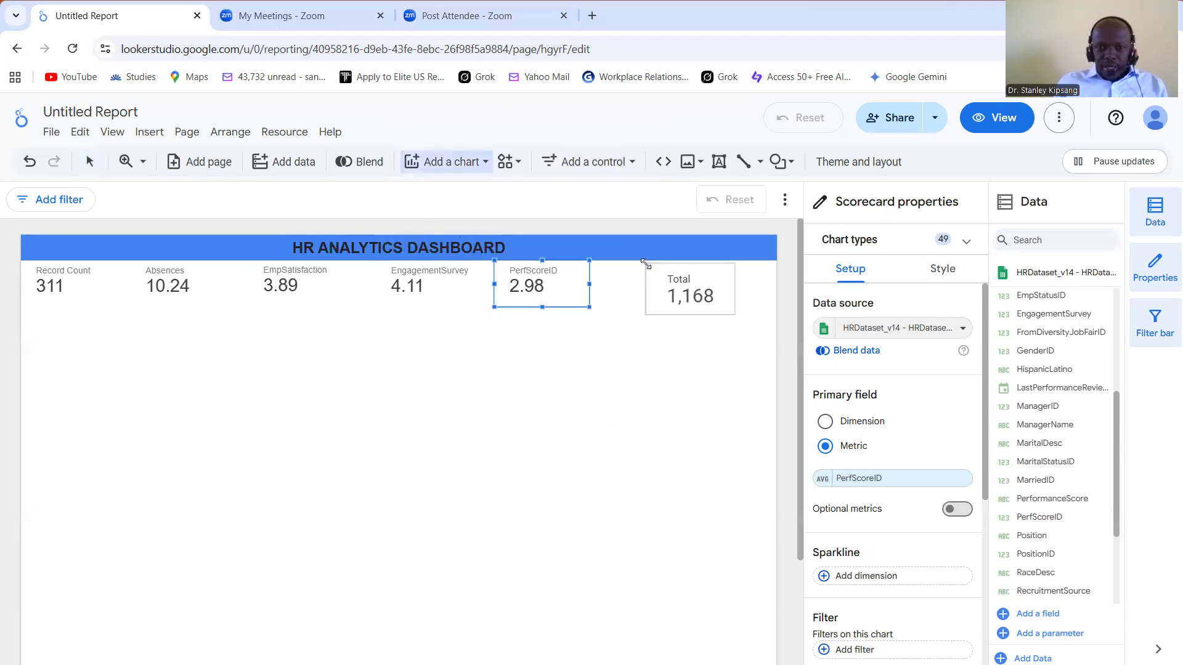
click(690, 298)
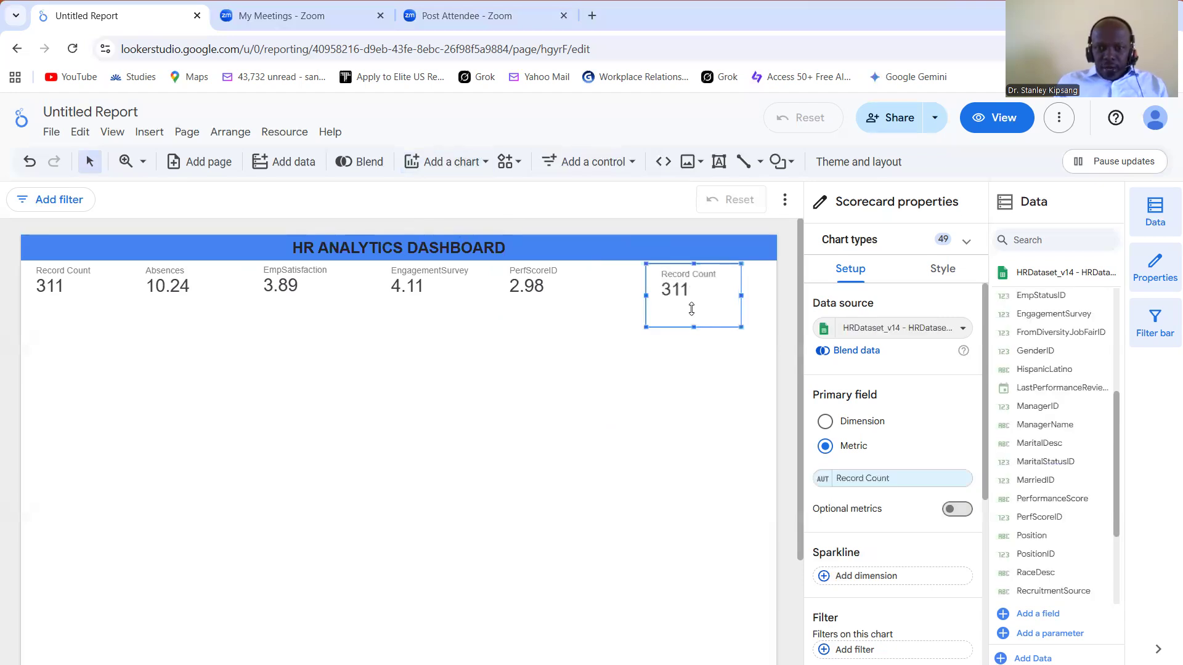
drag(691, 304, 681, 311)
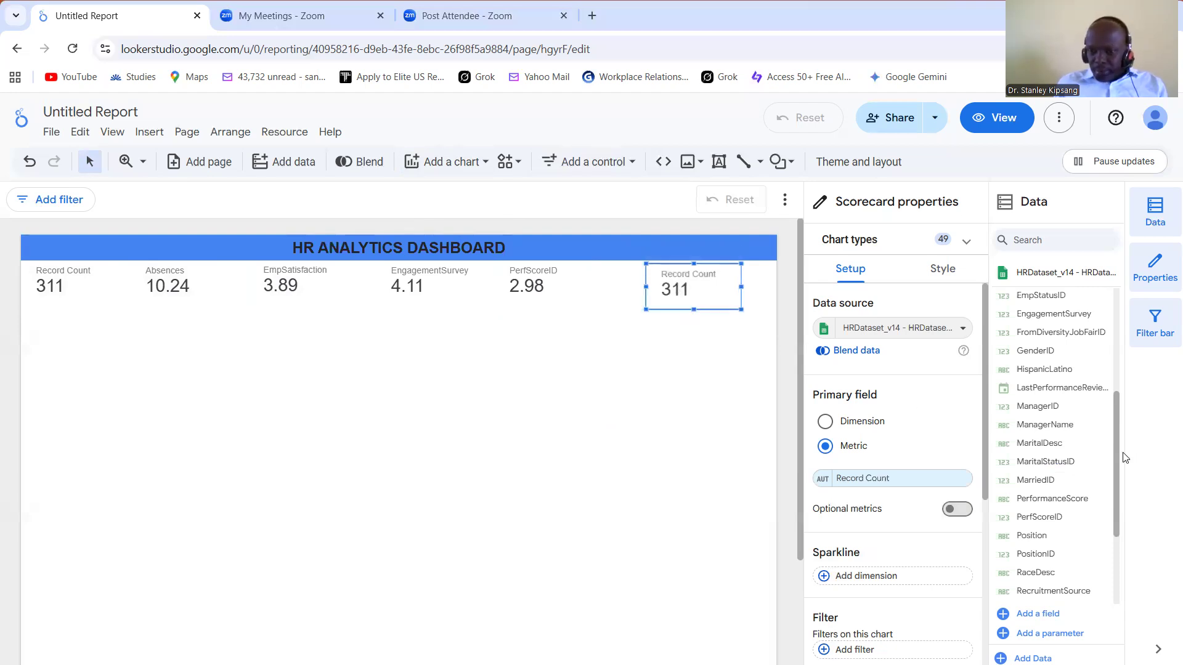
Step: Set the sixth scorecard's metric to the Salary field
scroll(1108, 382, up, 4)
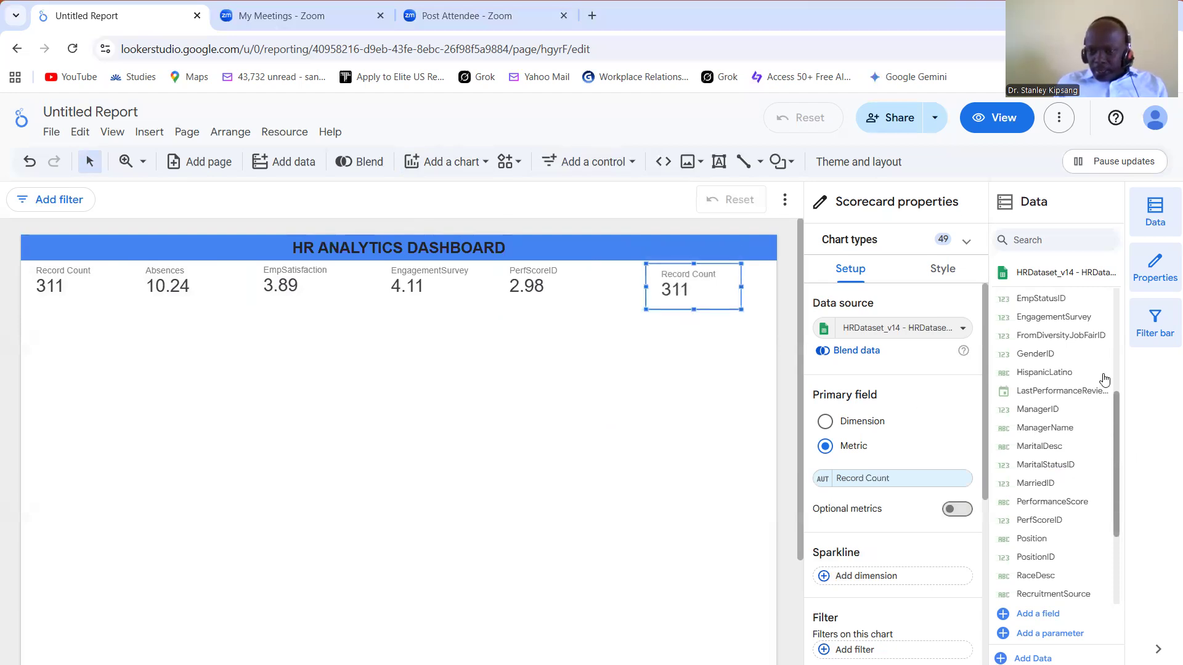
scroll(1096, 333, up, 1)
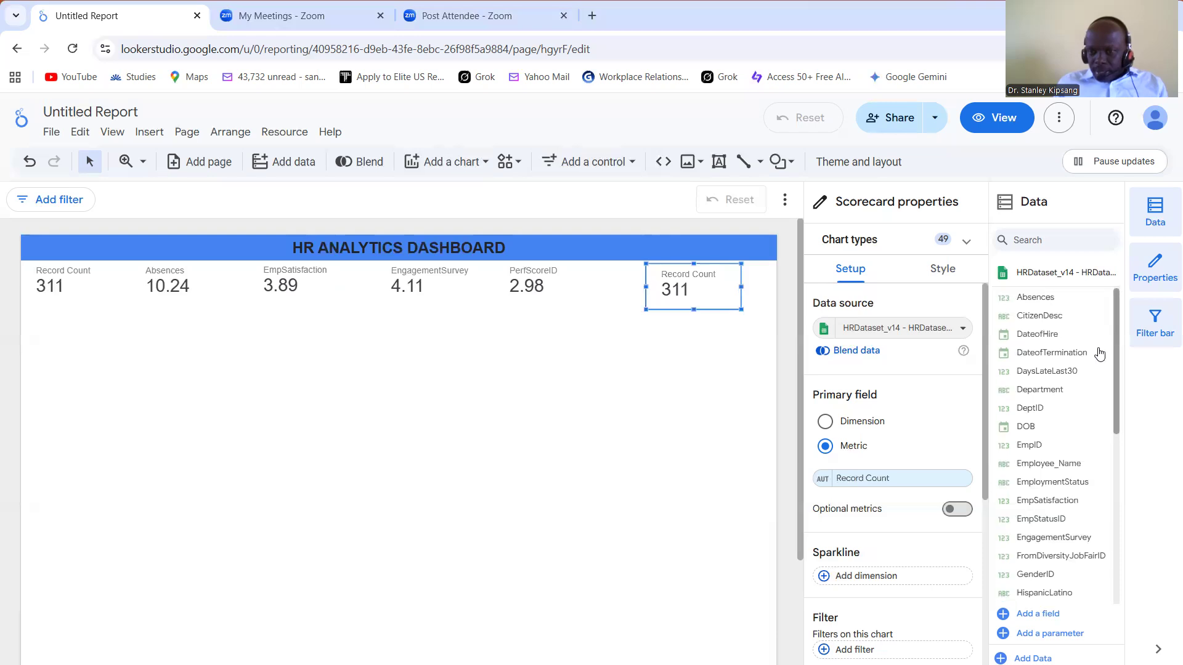
scroll(1102, 369, down, 1)
scroll(1103, 382, down, 2)
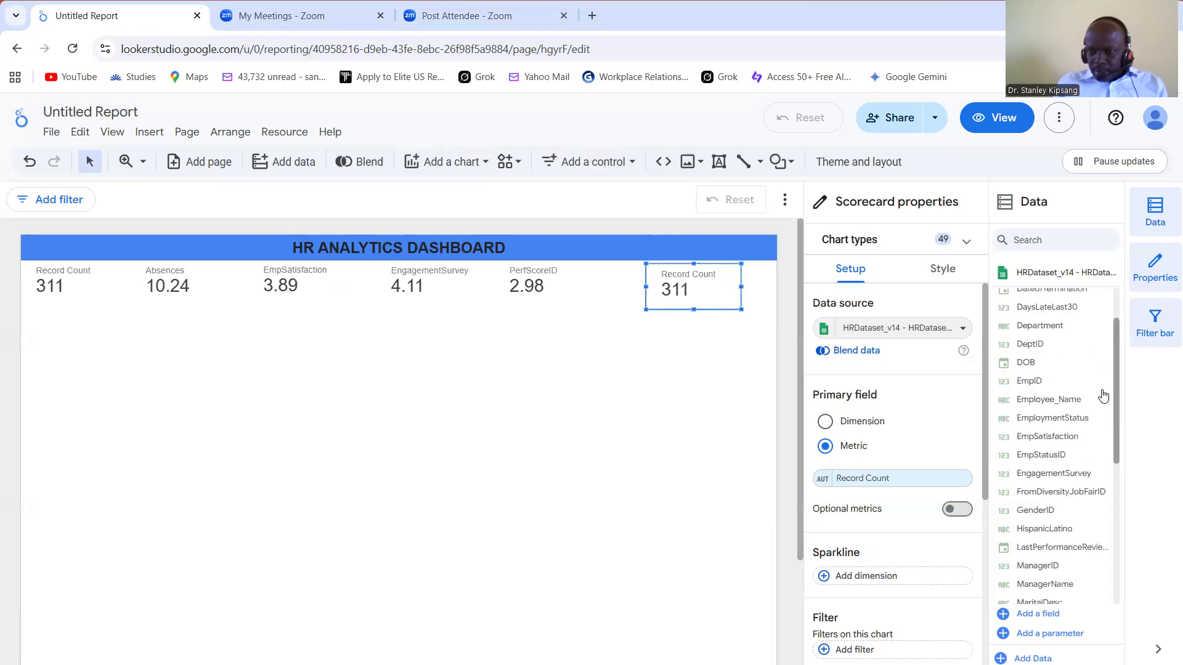
scroll(1104, 419, down, 2)
scroll(1108, 478, down, 3)
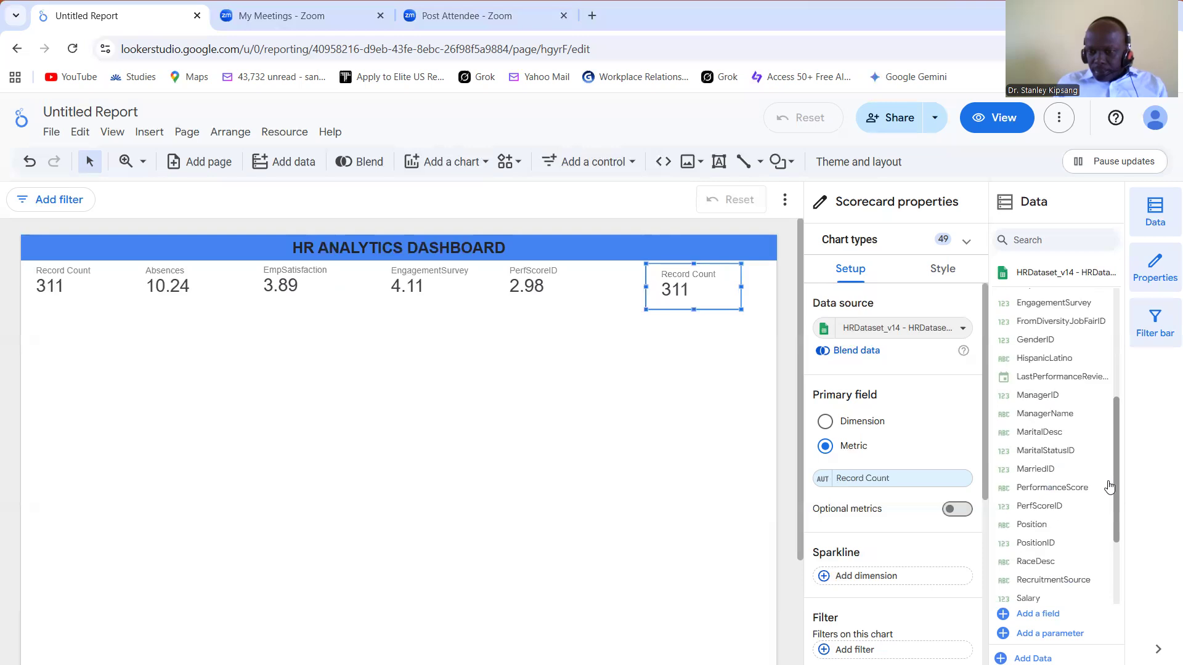
scroll(1043, 558, down, 2)
drag(1033, 543, 870, 485)
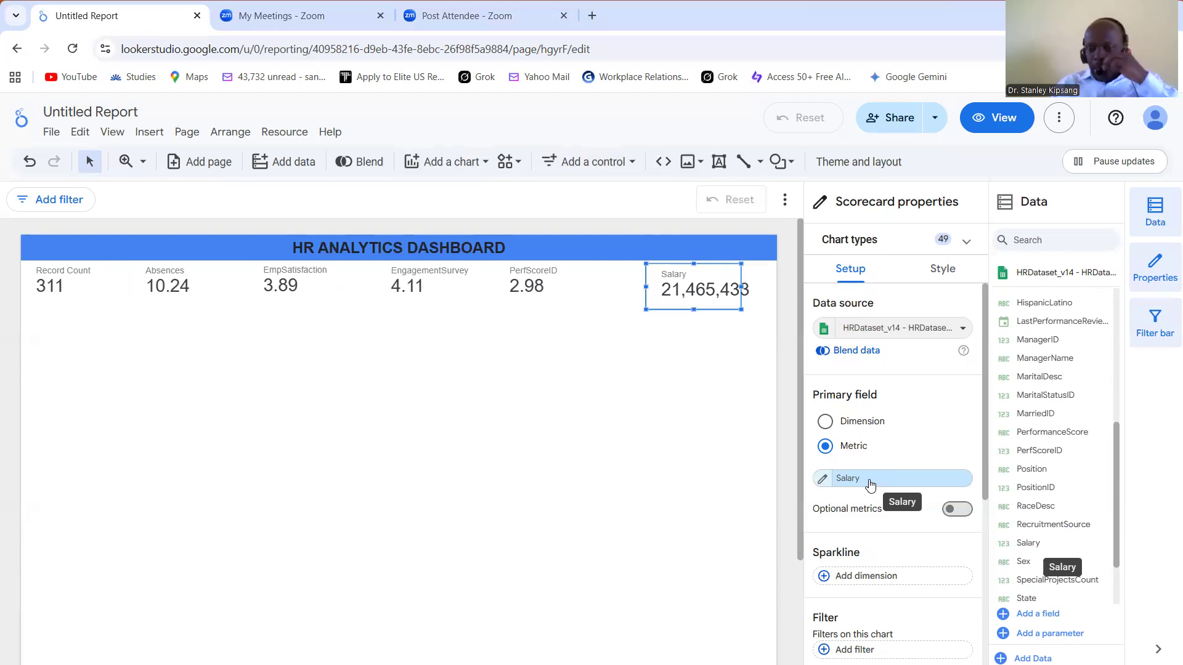
Step: Change the Salary scorecard's aggregation to Average
click(824, 480)
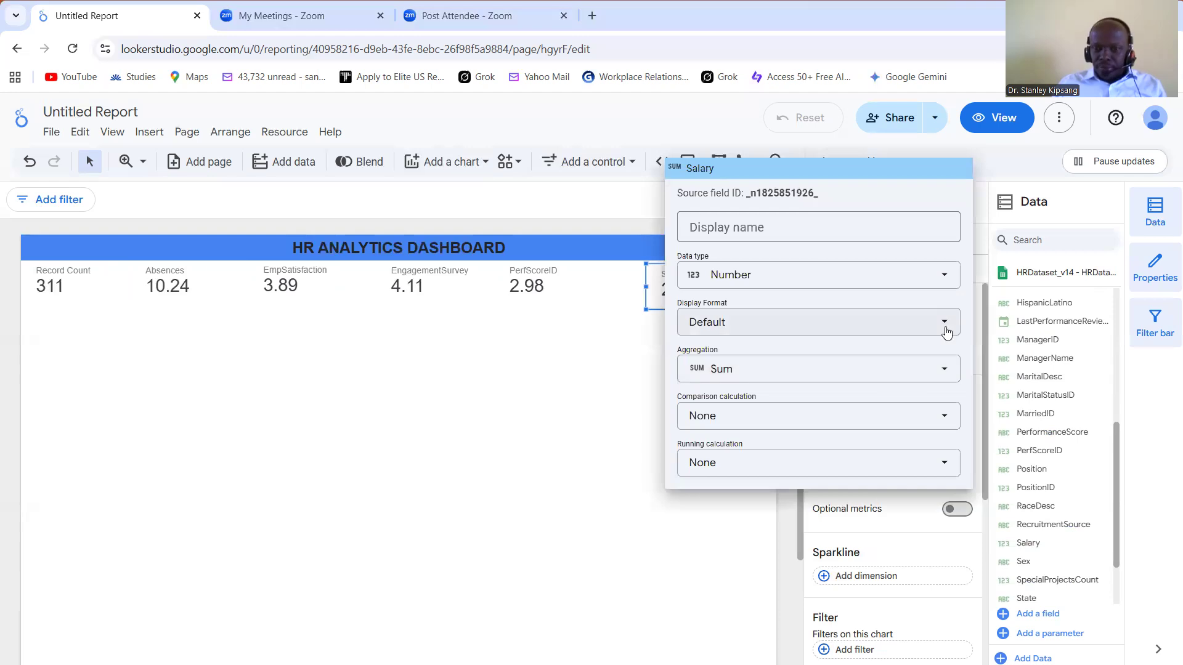
click(945, 368)
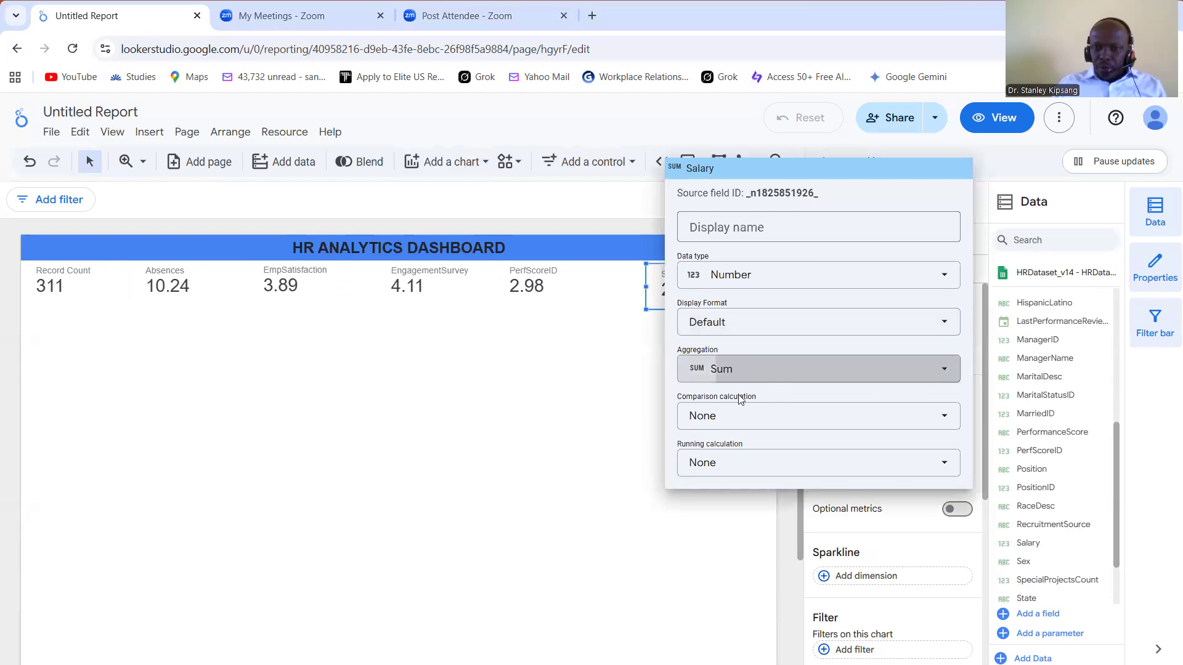
click(736, 392)
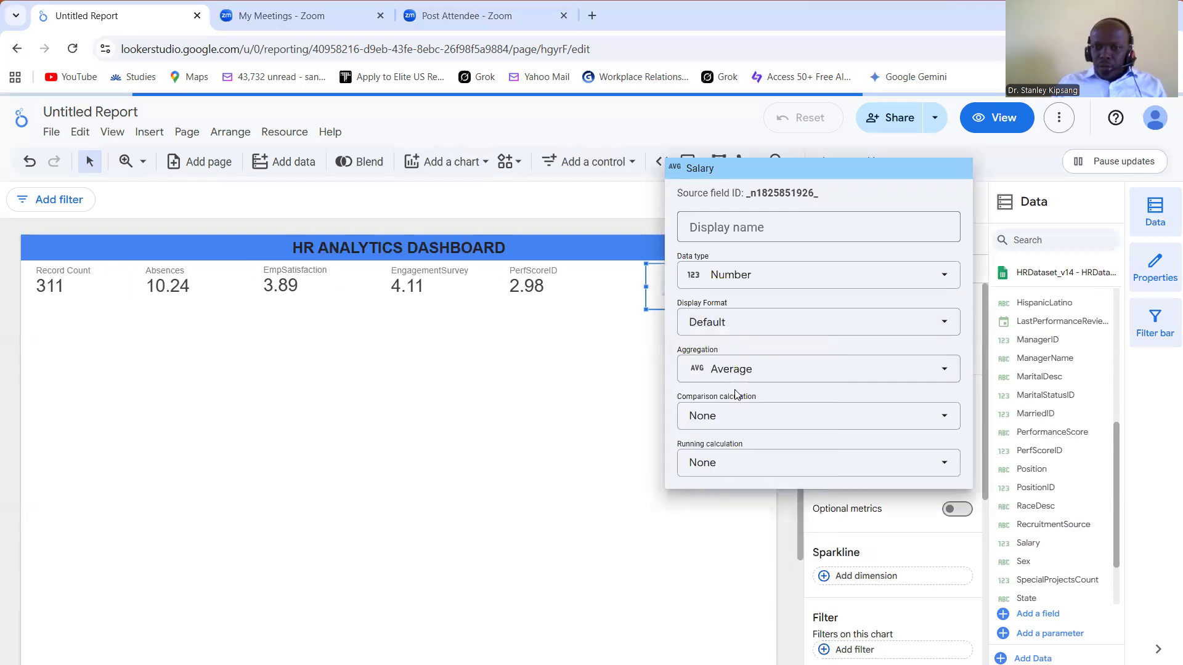
click(714, 524)
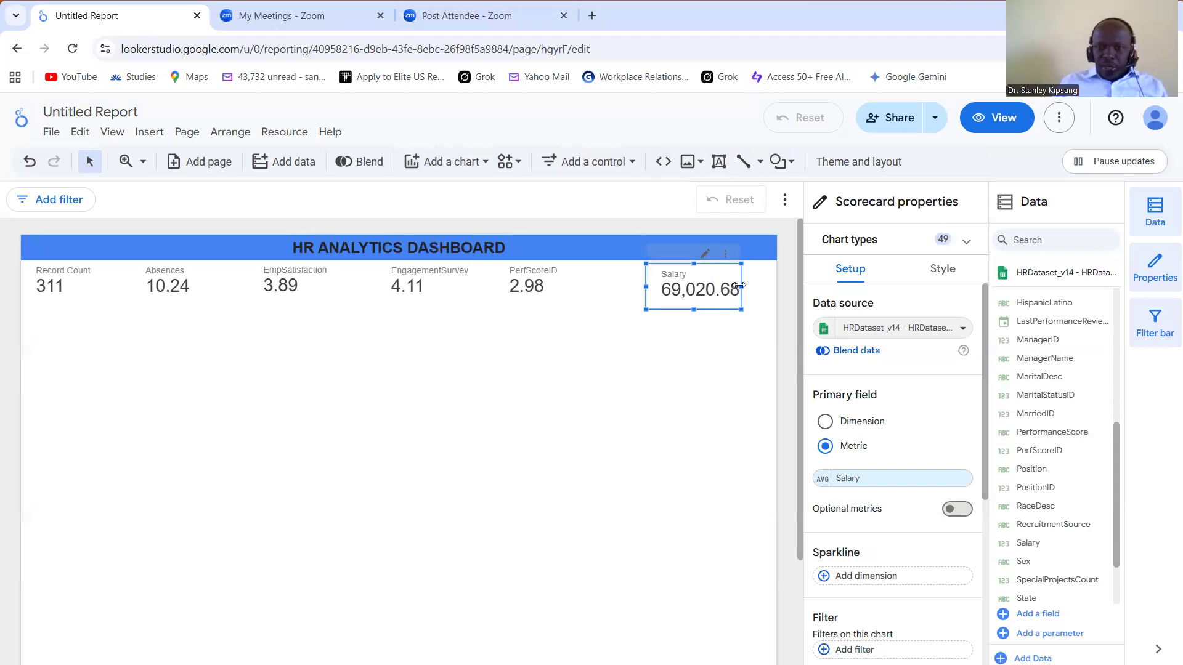
drag(740, 286, 742, 285)
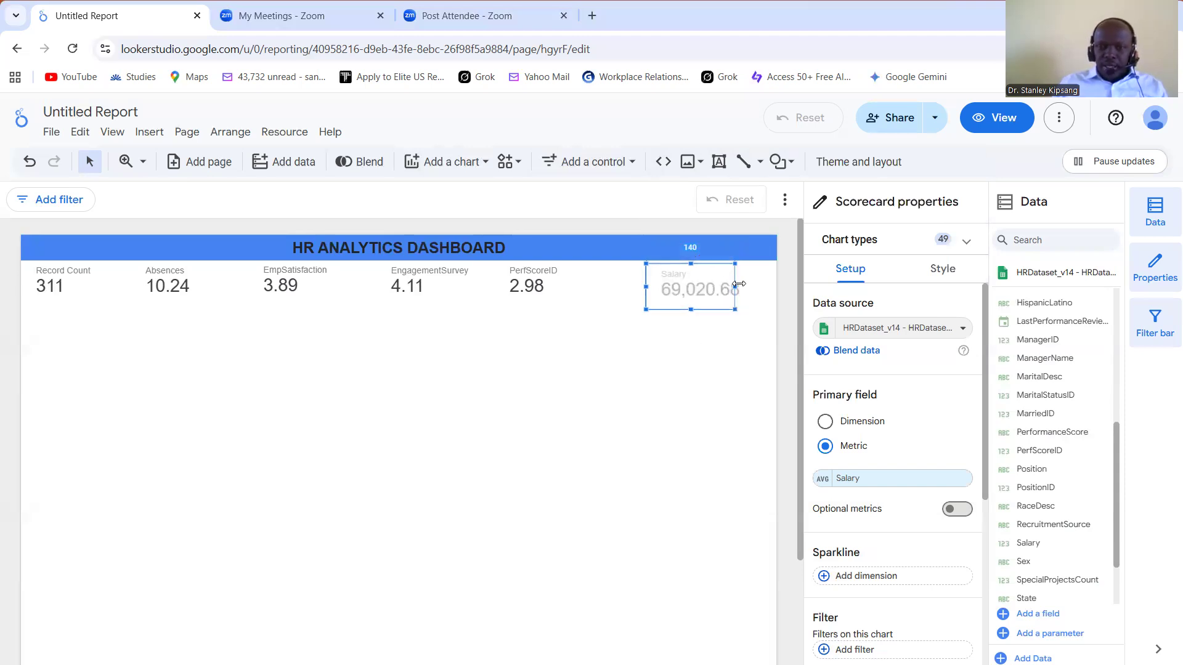
click(660, 387)
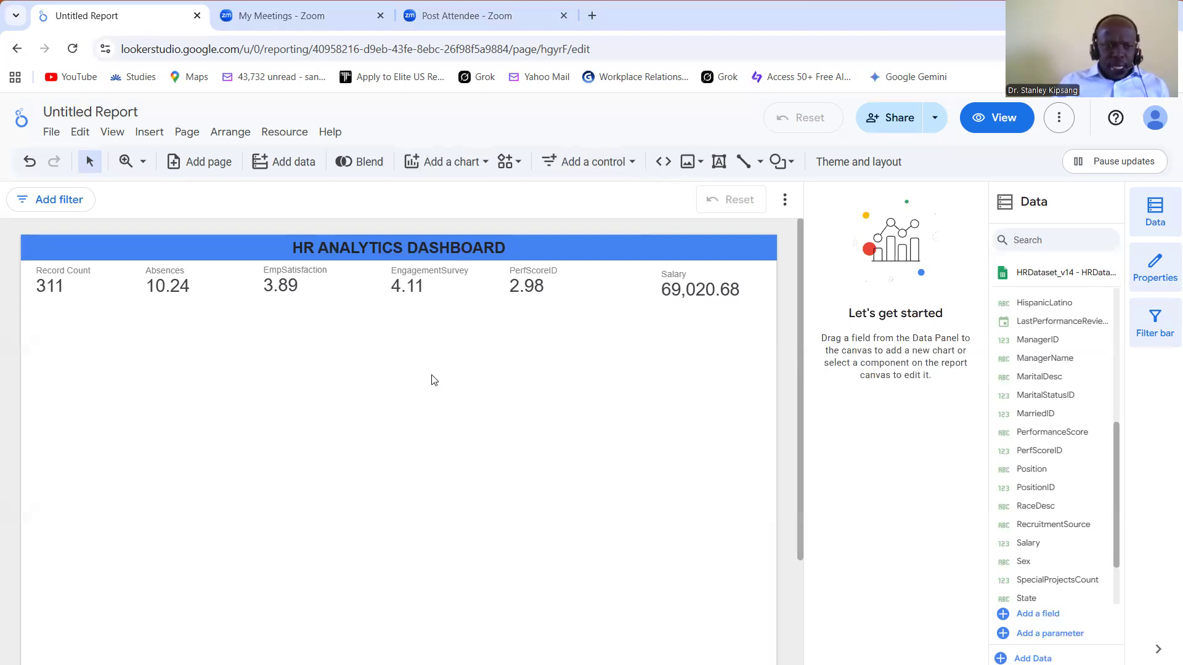
Step: Add a donut chart below the first scorecards of the KPI row and set its dimension to Sex
click(486, 162)
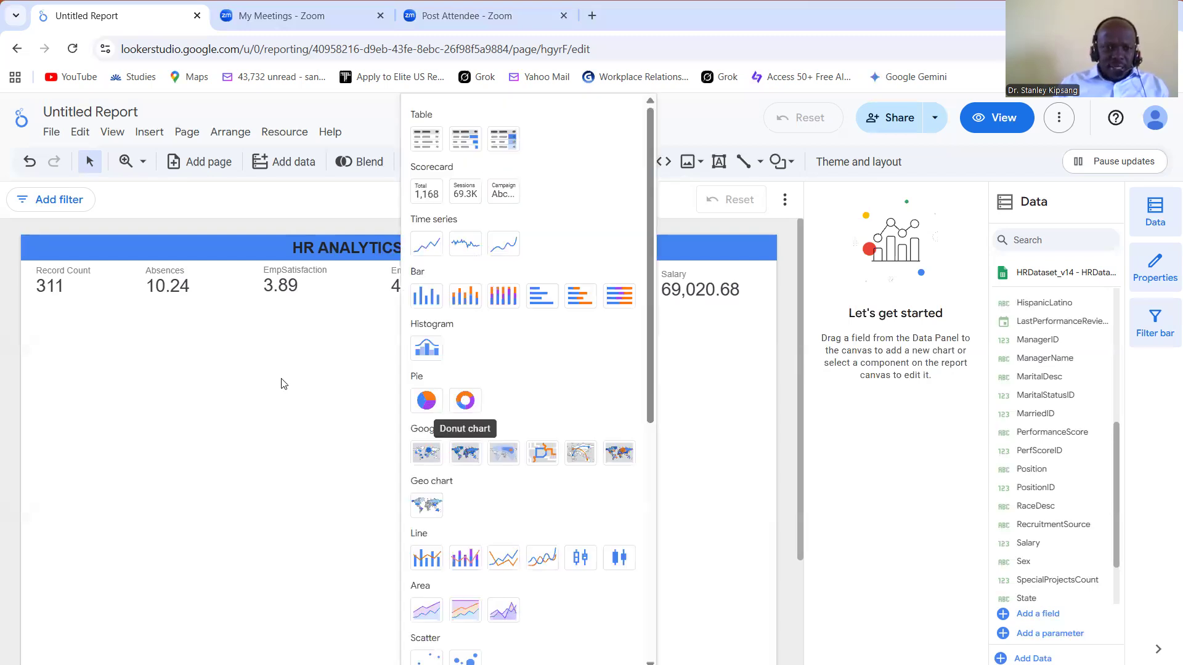
click(466, 398)
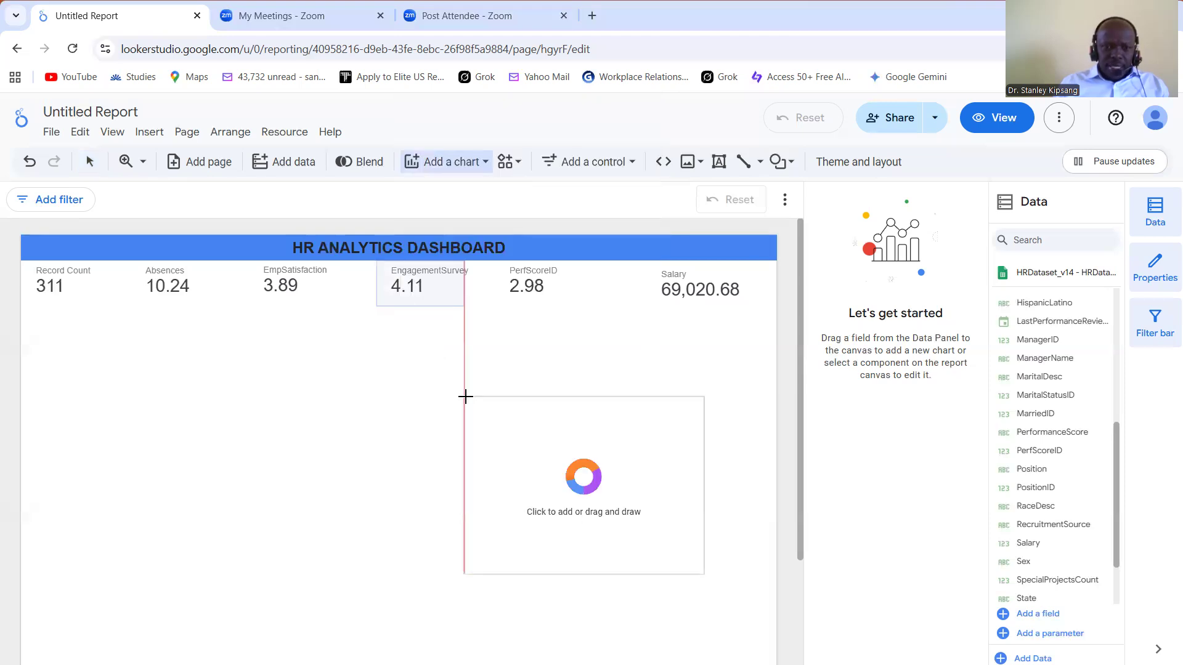
click(20, 317)
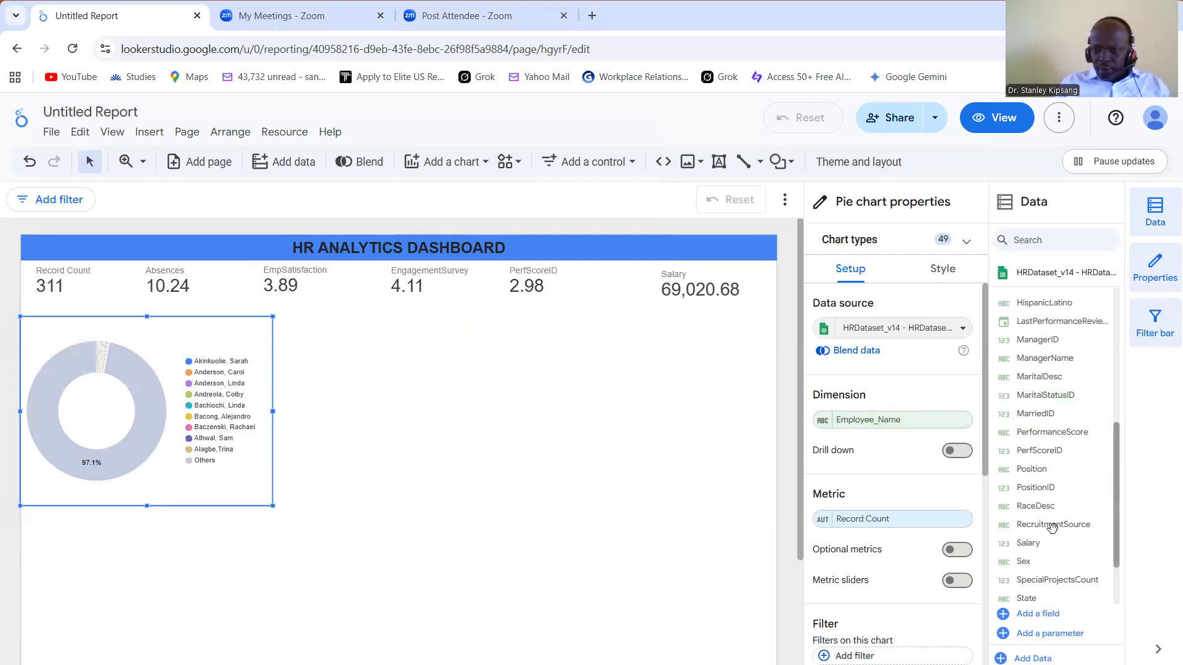
drag(910, 420, 907, 419)
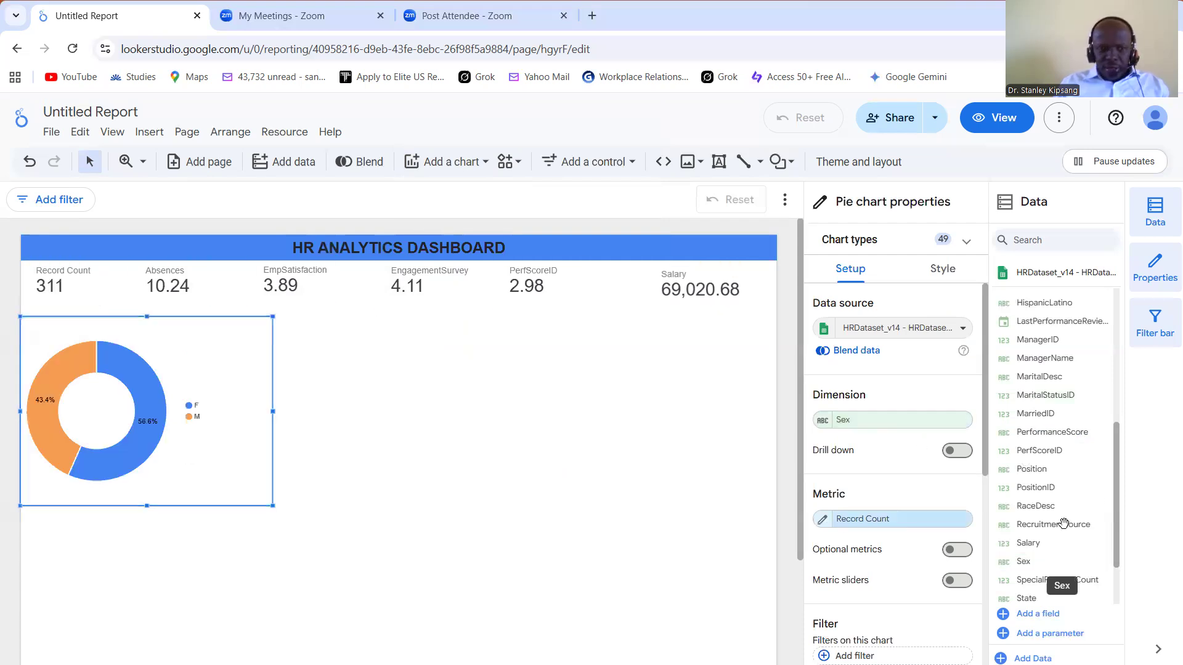
scroll(1117, 514, down, 3)
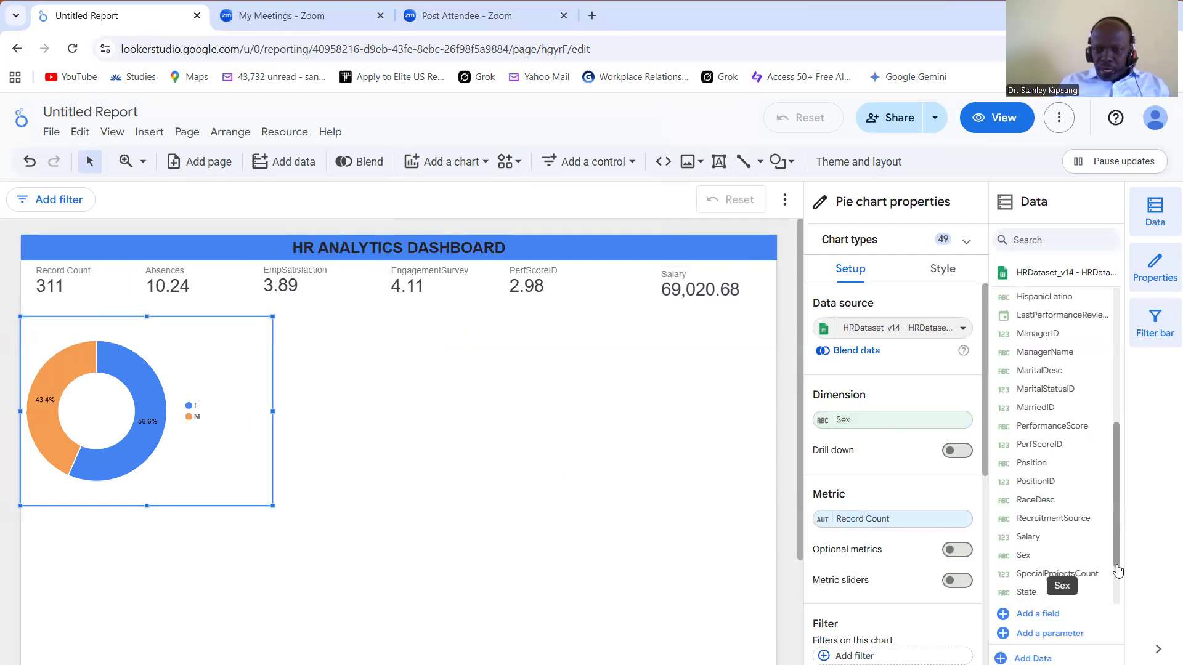
click(533, 504)
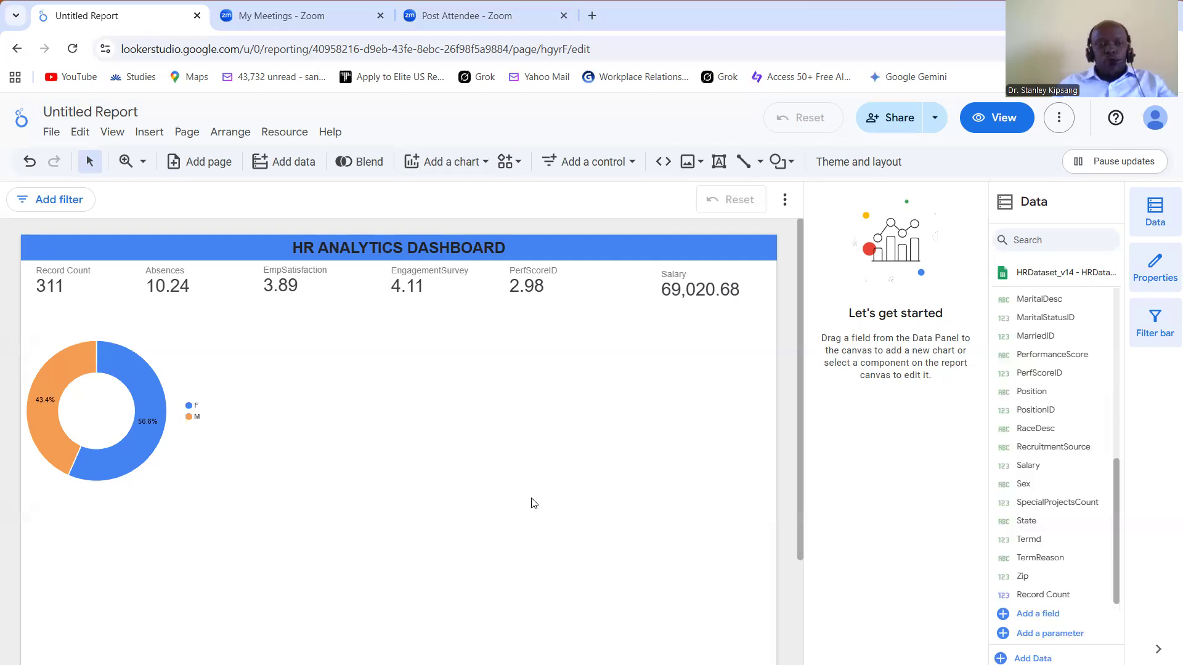
mouse_move(127, 390)
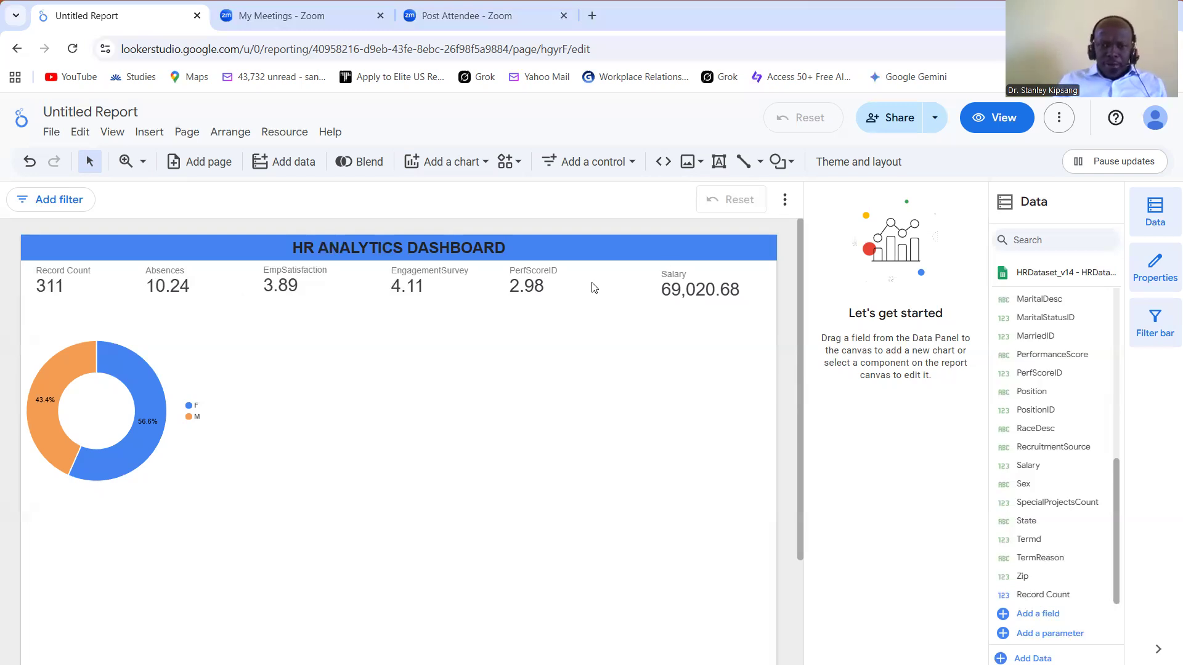
click(542, 289)
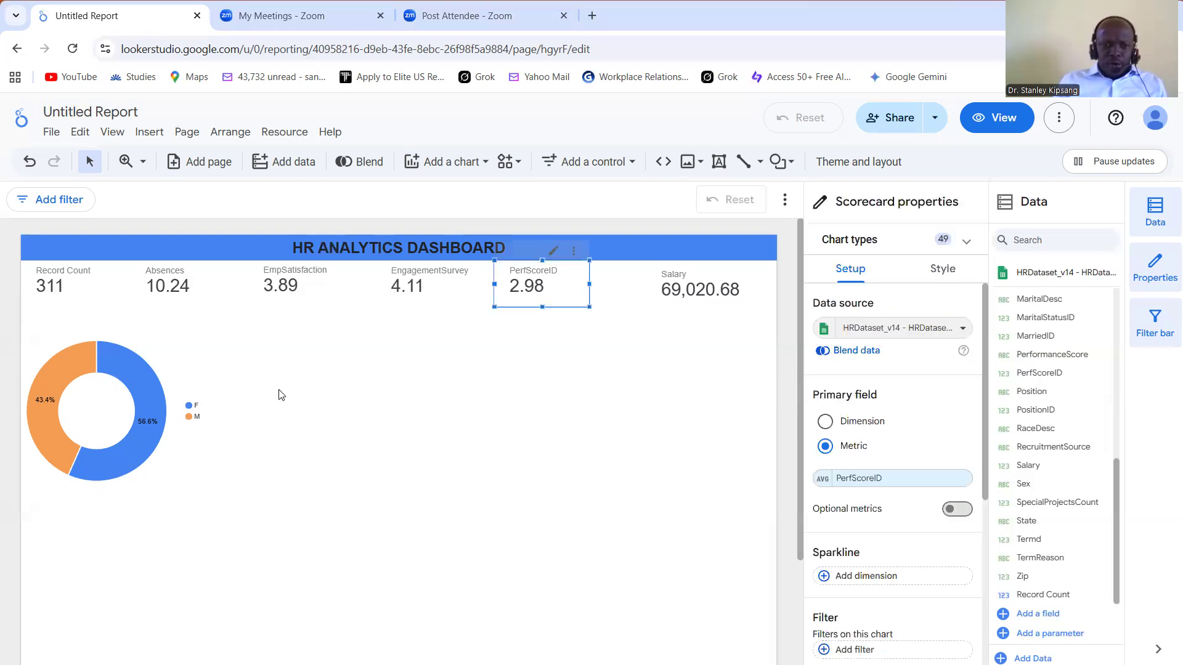
click(349, 285)
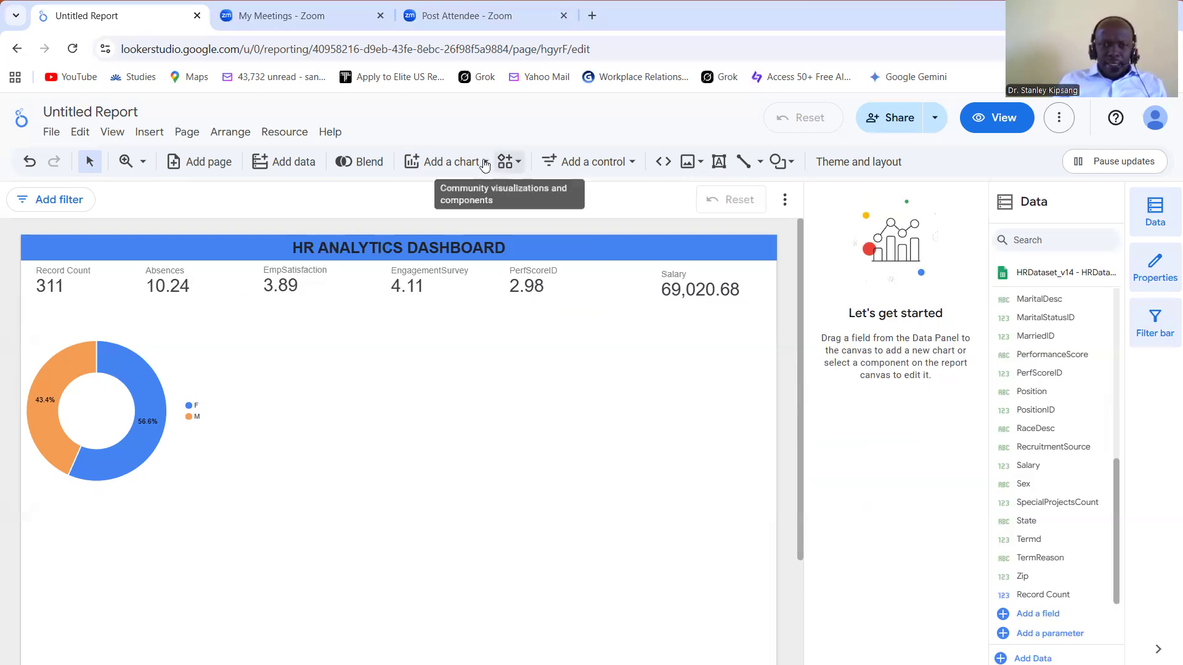
Step: Add a vertical bar chart beside the donut chart, below the middle of the KPI row
click(485, 165)
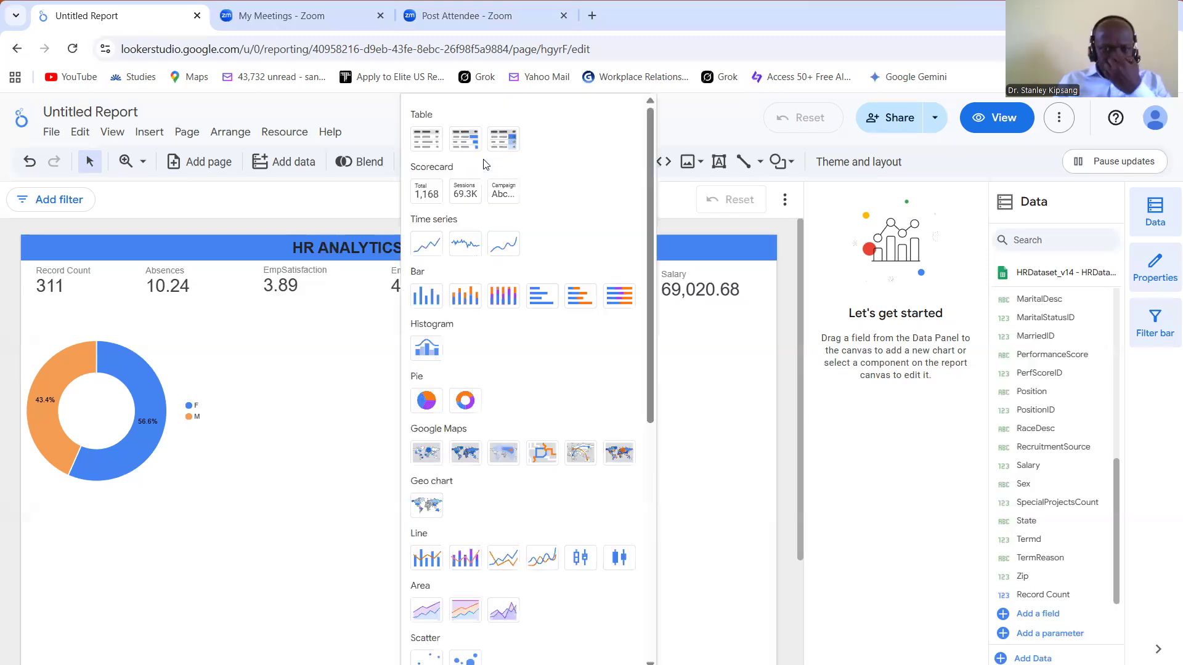
click(428, 300)
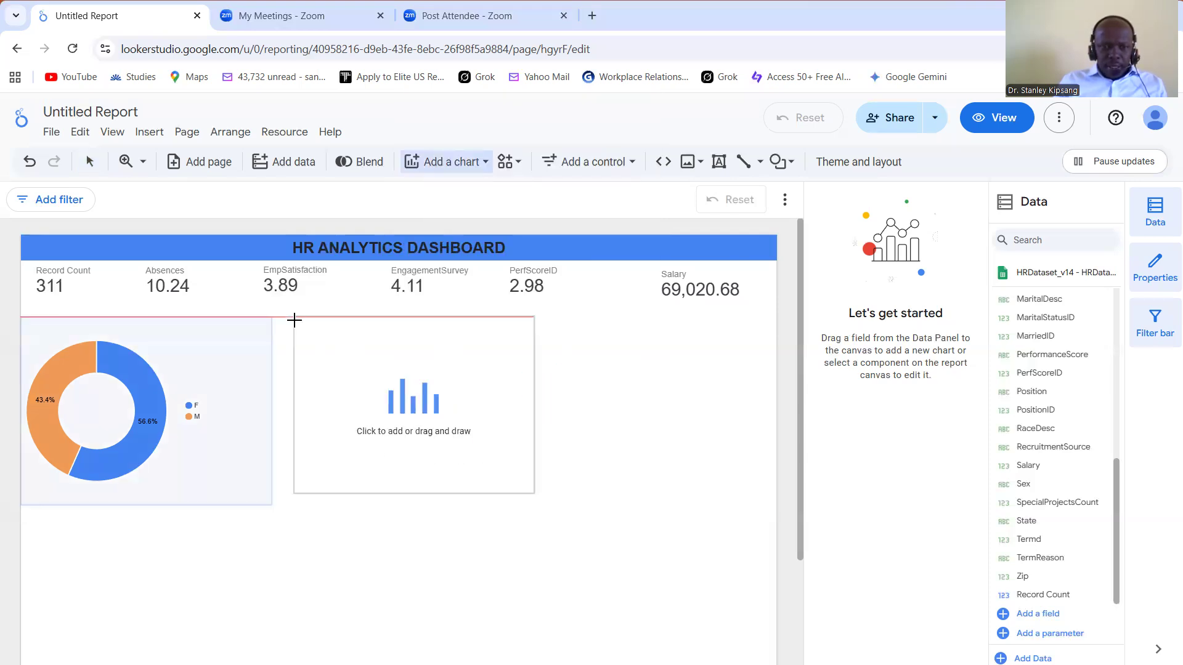
click(294, 319)
drag(335, 361, 353, 380)
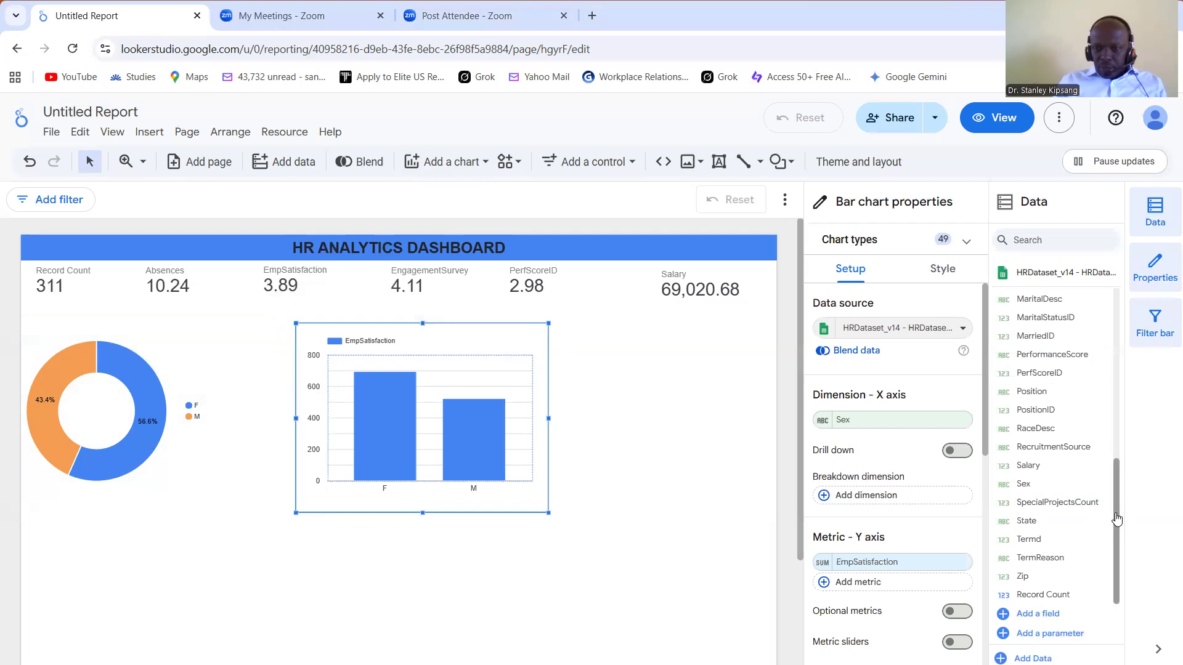
Step: Set the bar chart's X-axis dimension to Department
scroll(1103, 406, up, 6)
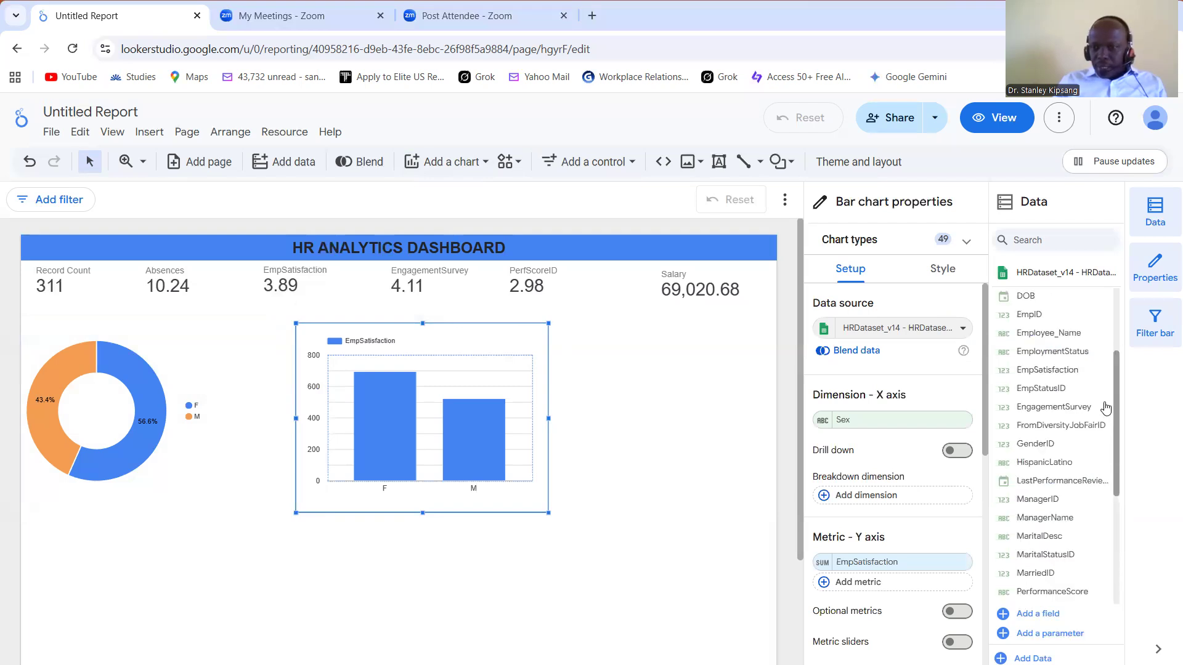
scroll(1056, 377, up, 1)
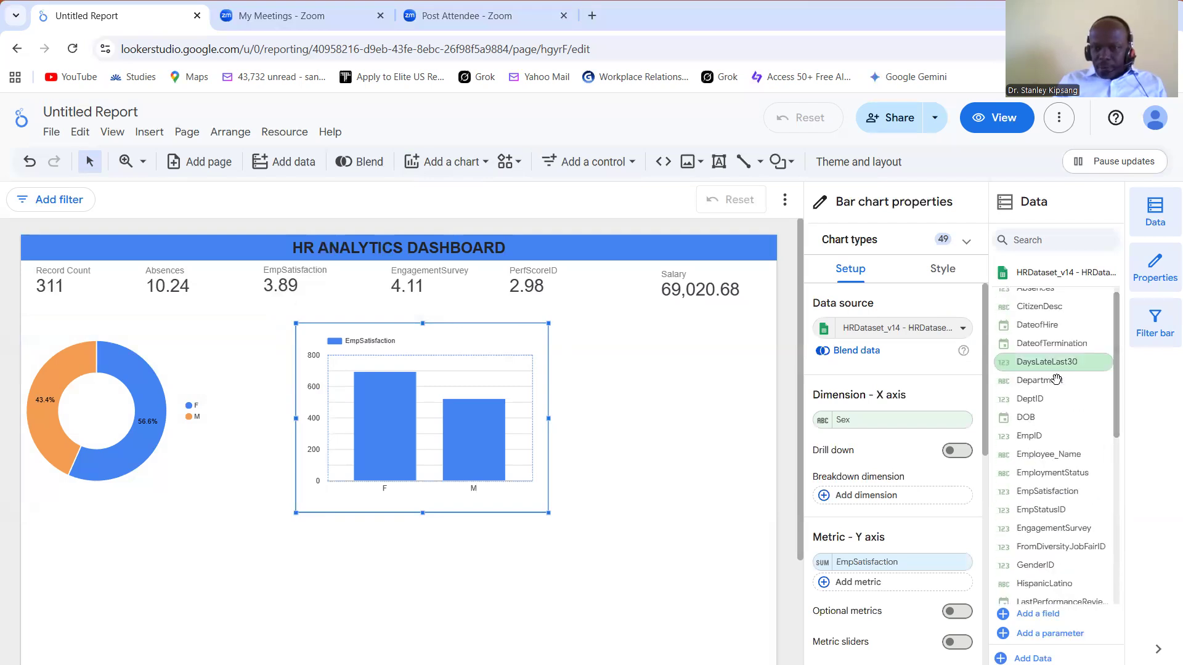
drag(1056, 379, 876, 425)
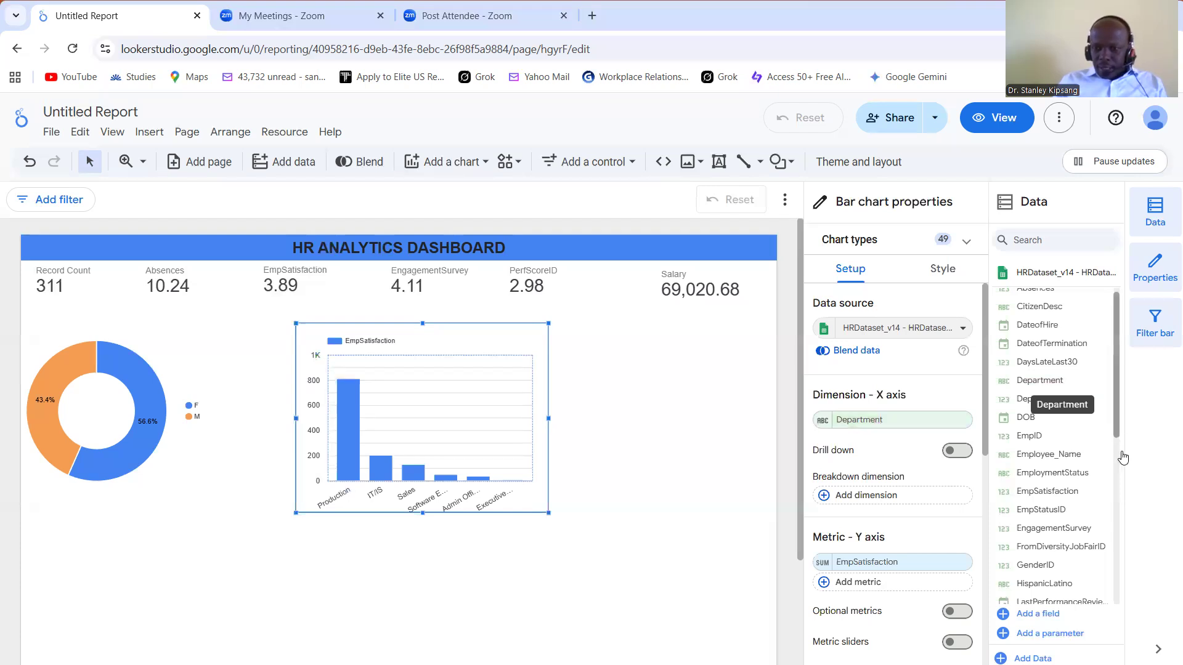
Step: Replace the bar chart's Y-axis metric with PerfScoreID
scroll(1127, 475, down, 1)
scroll(1130, 490, down, 1)
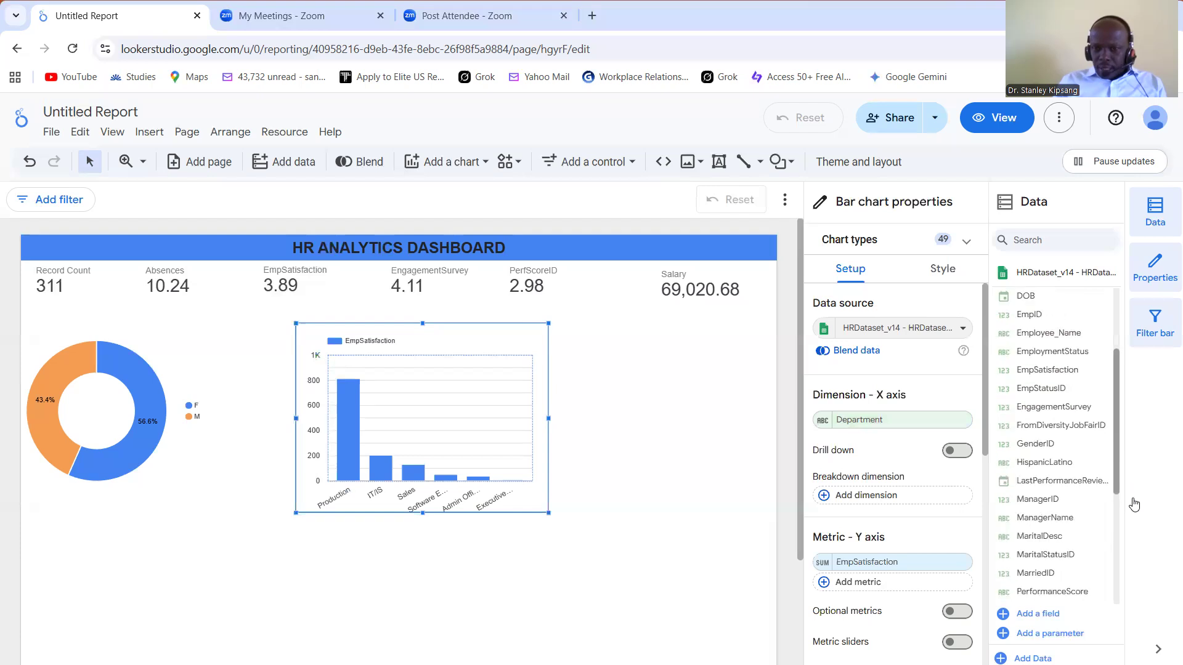
scroll(1134, 508, down, 1)
scroll(1109, 527, down, 1)
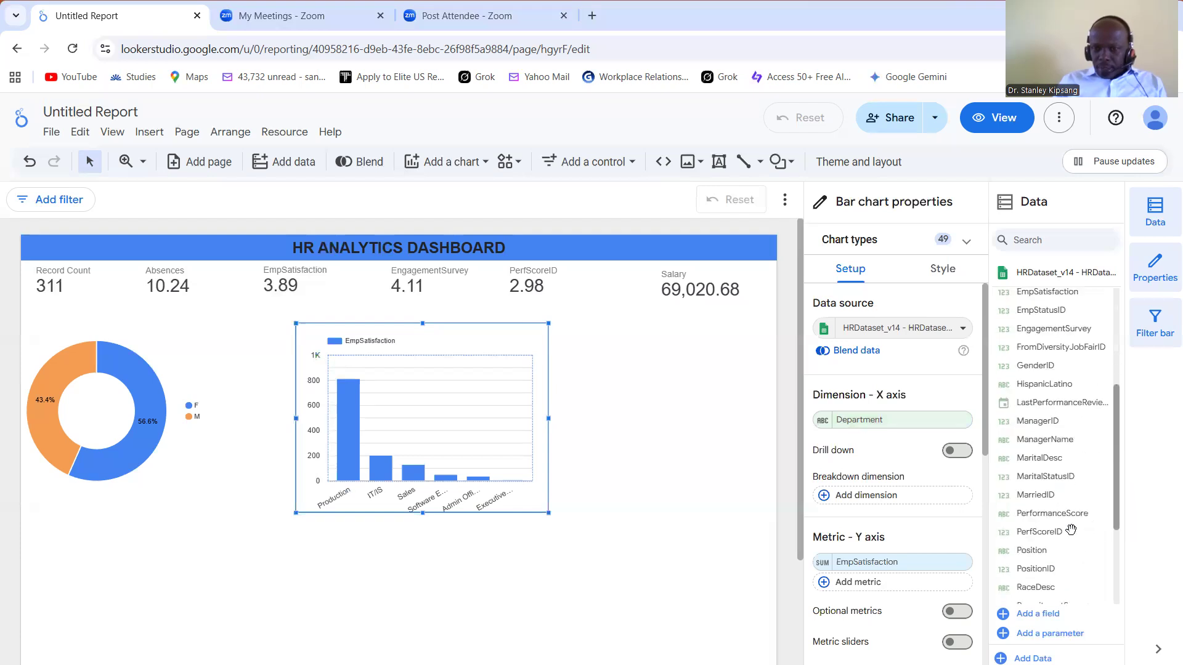
drag(1041, 532, 904, 571)
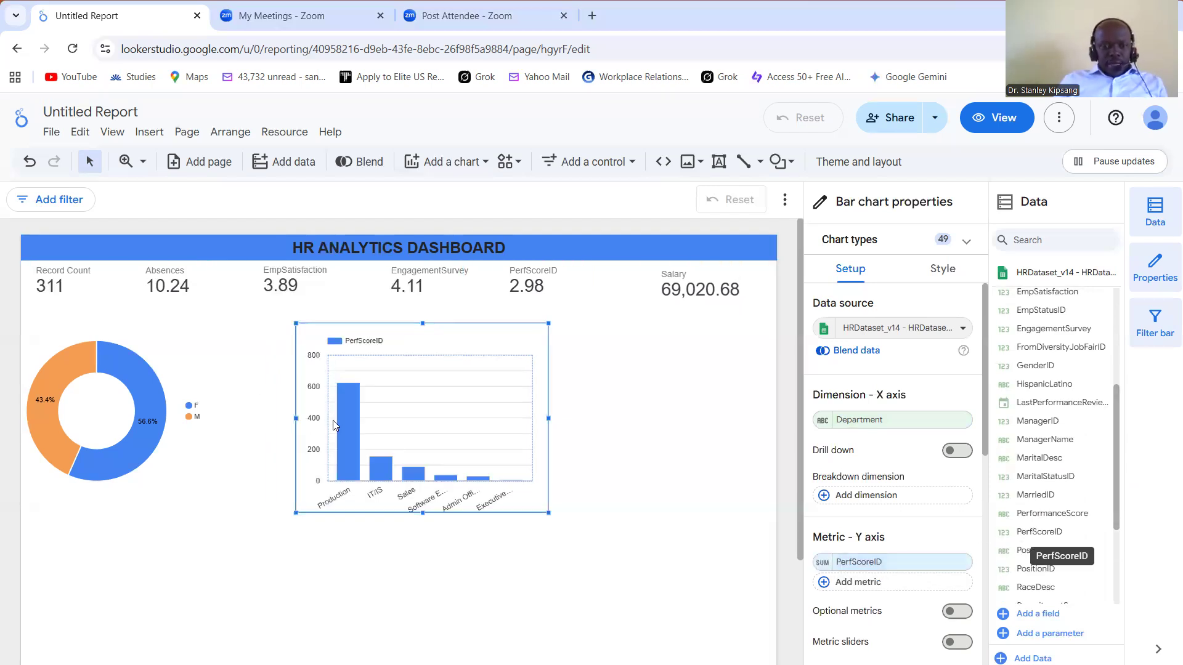
Step: Aggregate the bar chart's PerfScoreID metric as Average and deselect the chart
mouse_move(351, 467)
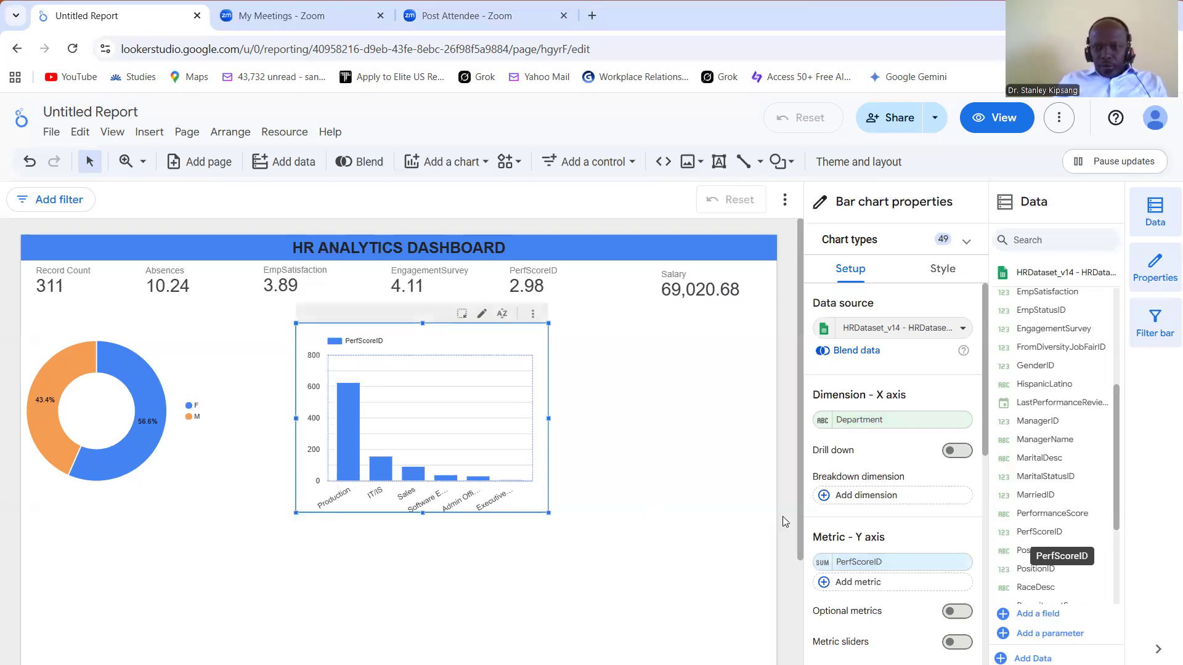
click(821, 566)
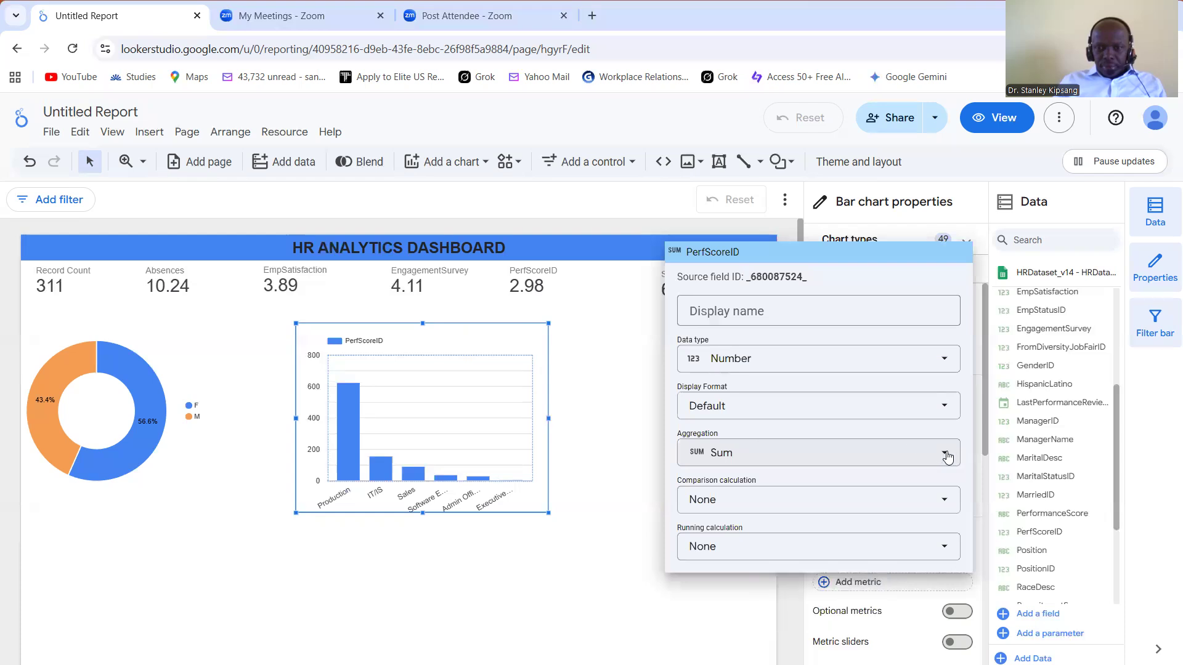
click(945, 454)
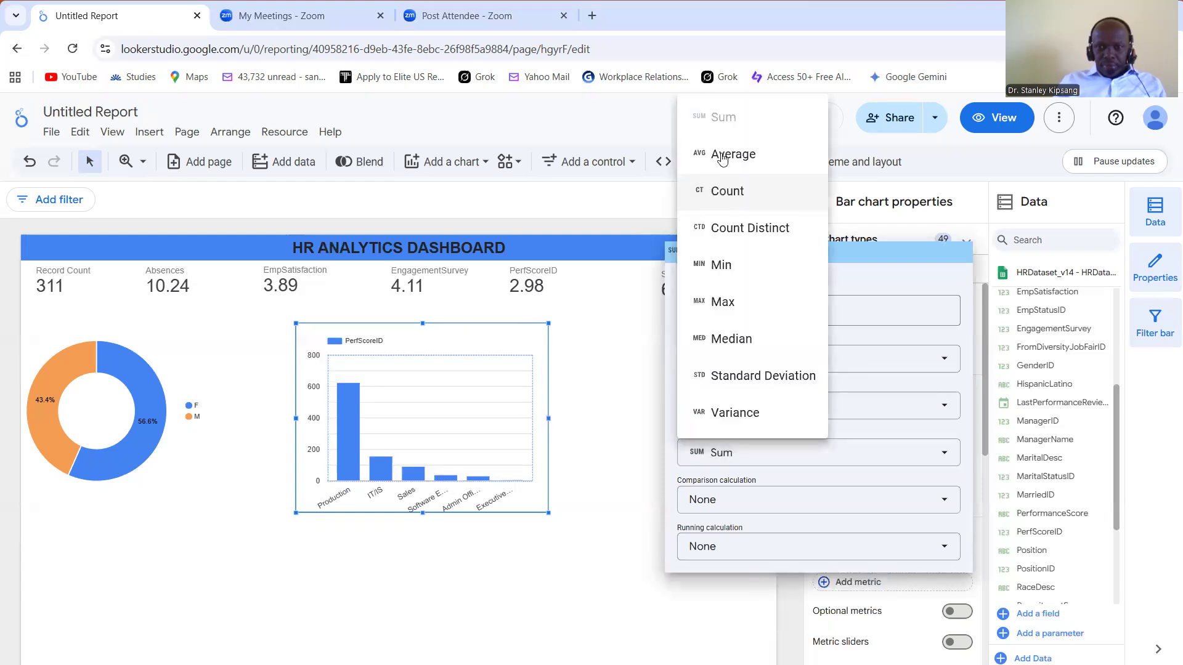
click(725, 156)
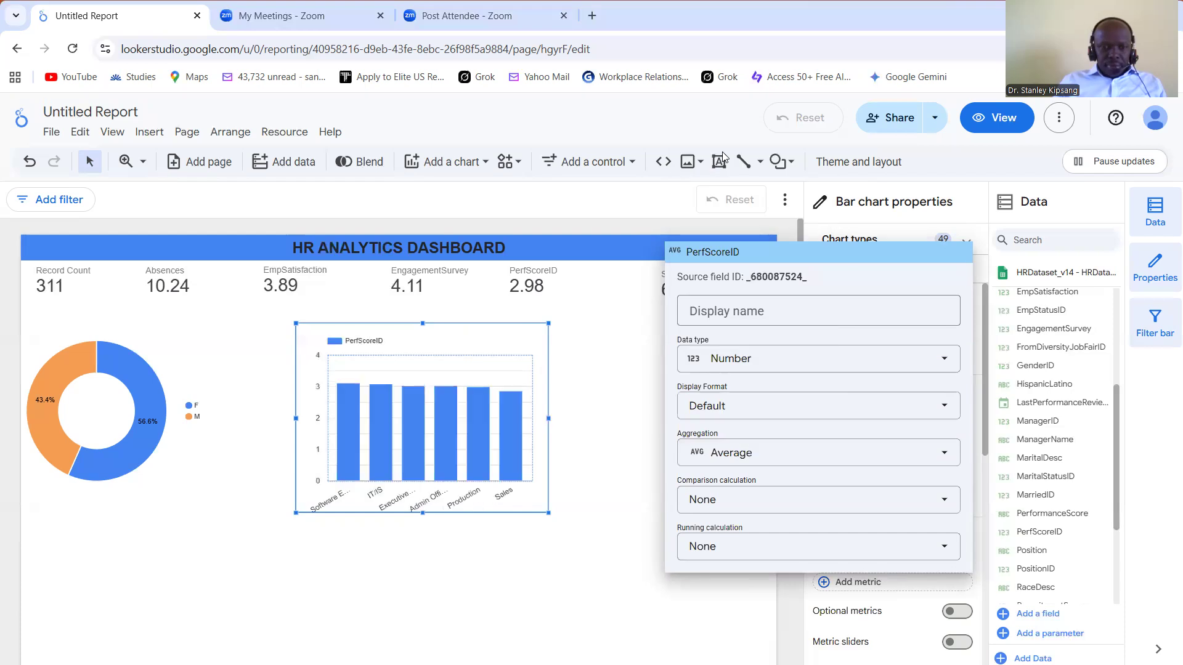
click(623, 417)
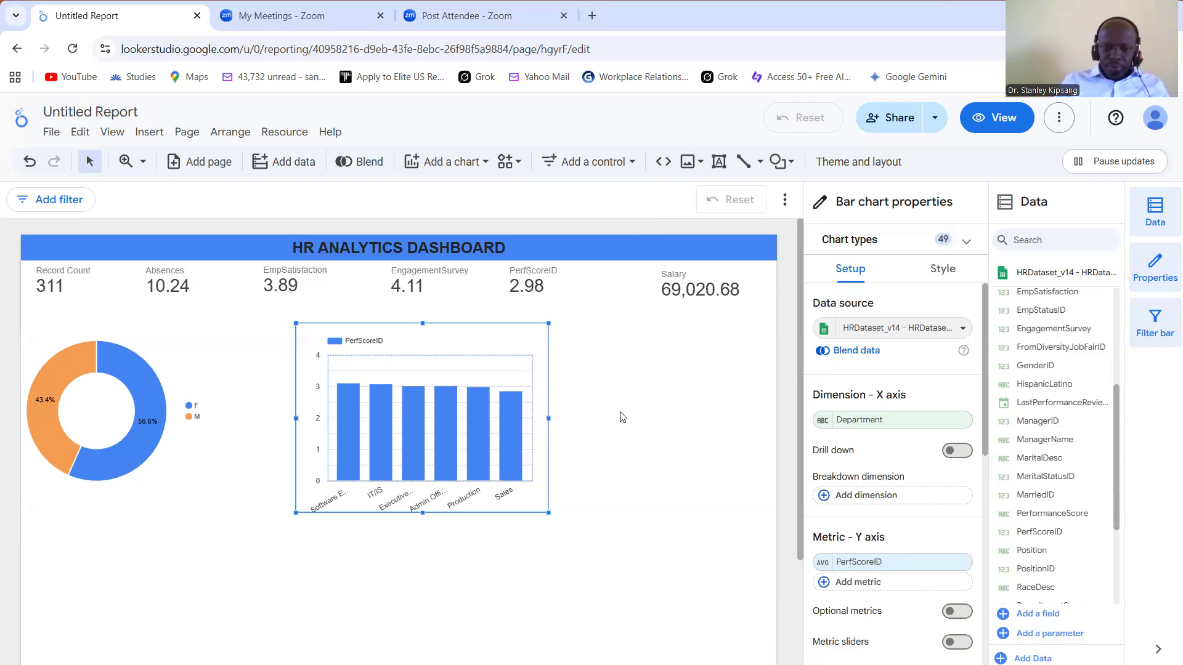
click(286, 593)
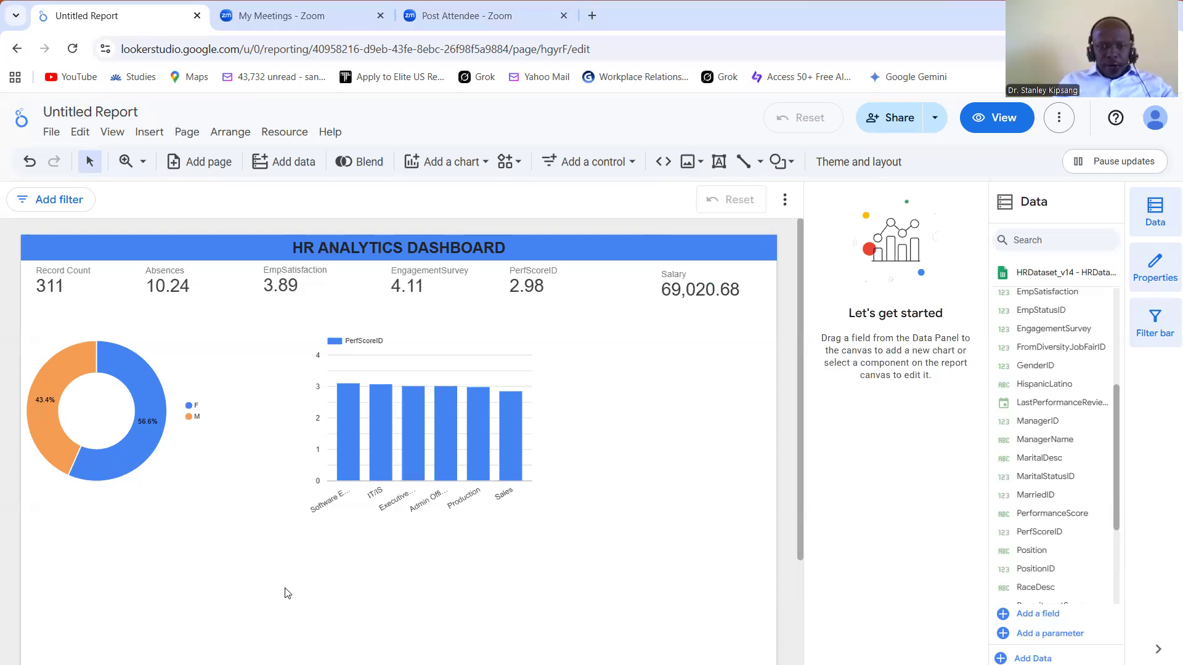
Step: Replace the department bar chart's Y-axis metric with Record Count, clear the department cross-filter and deselect the chart
click(341, 446)
click(340, 446)
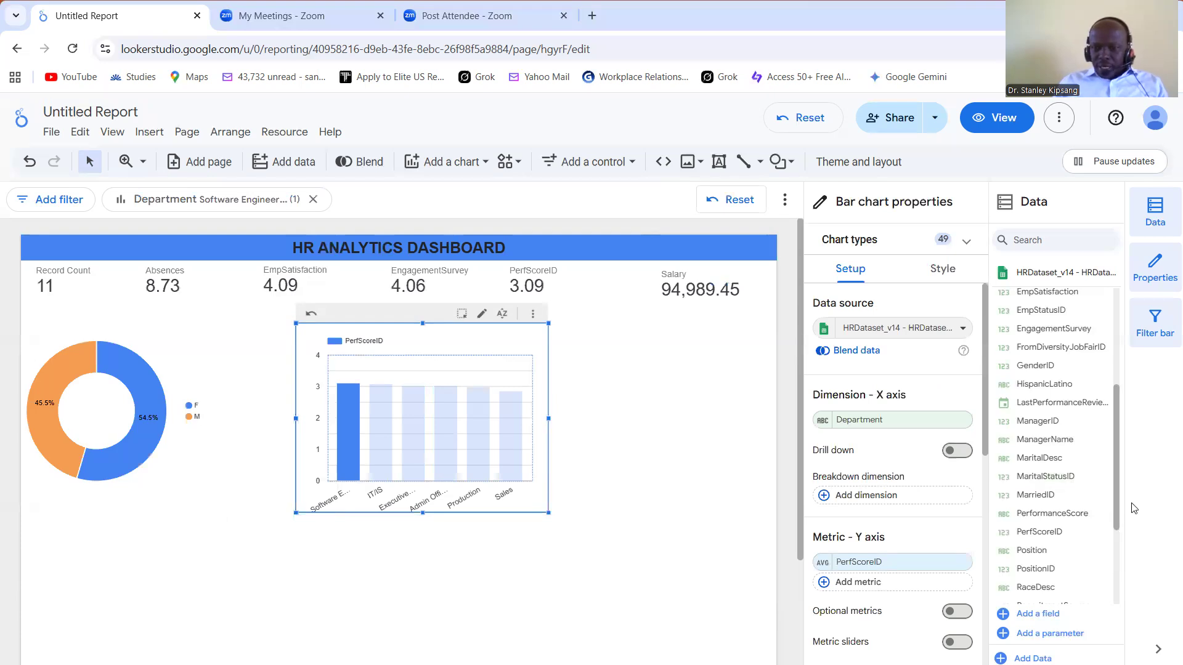
scroll(1123, 582, down, 3)
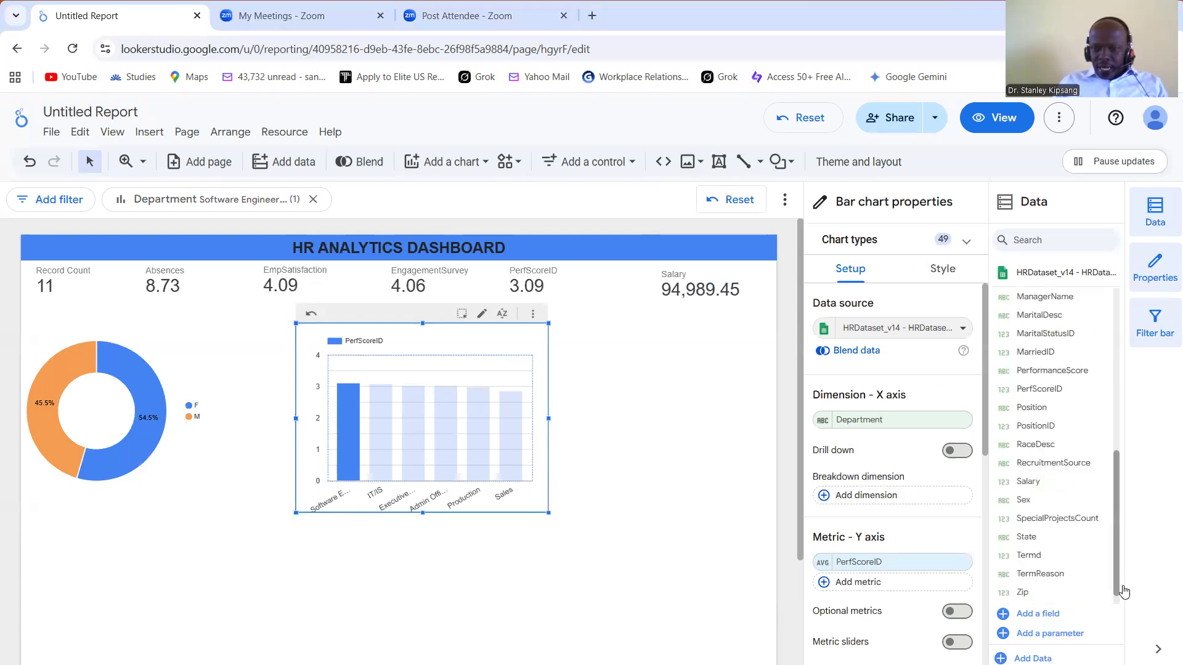
drag(1063, 595, 902, 565)
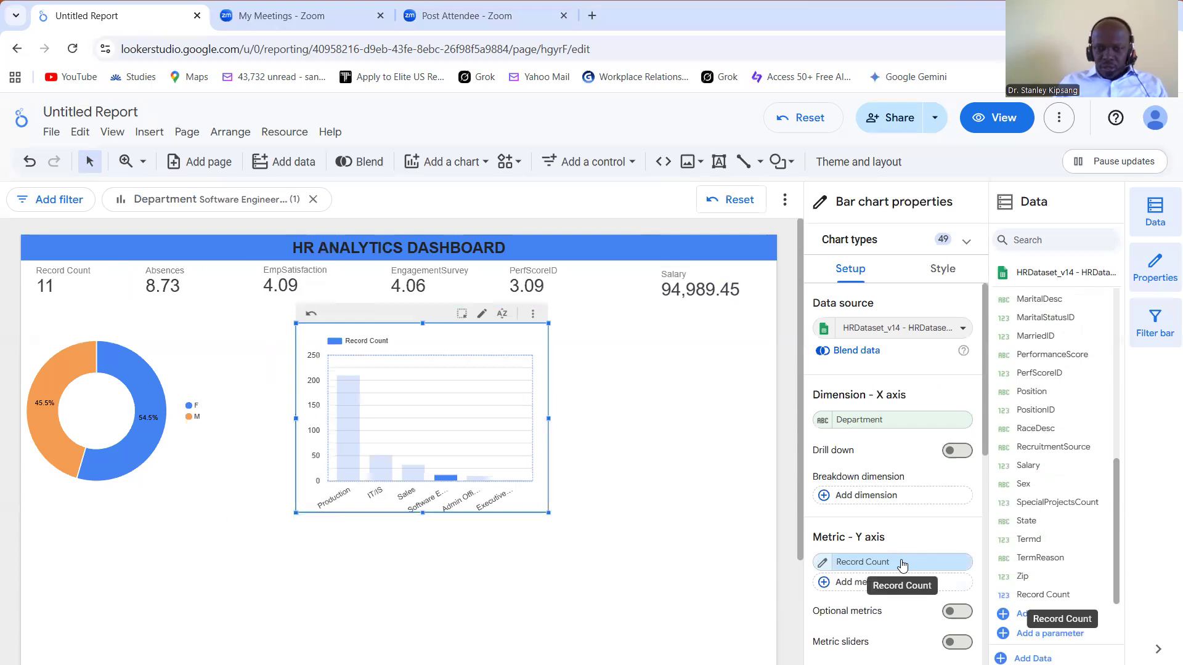
click(502, 467)
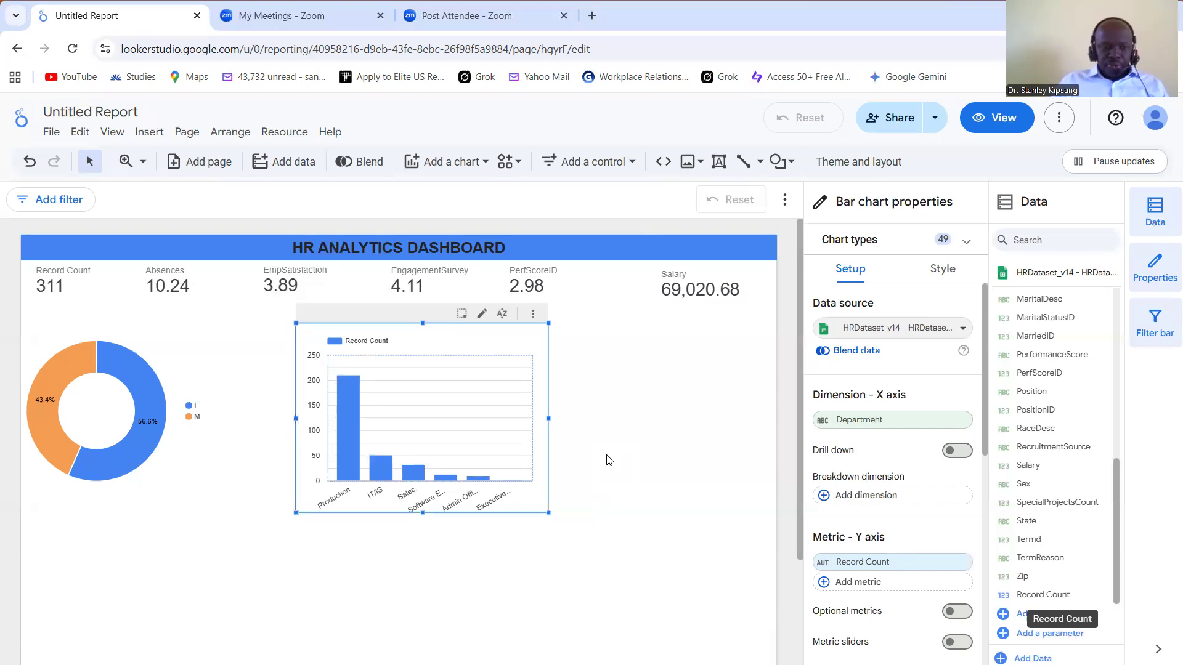
click(275, 592)
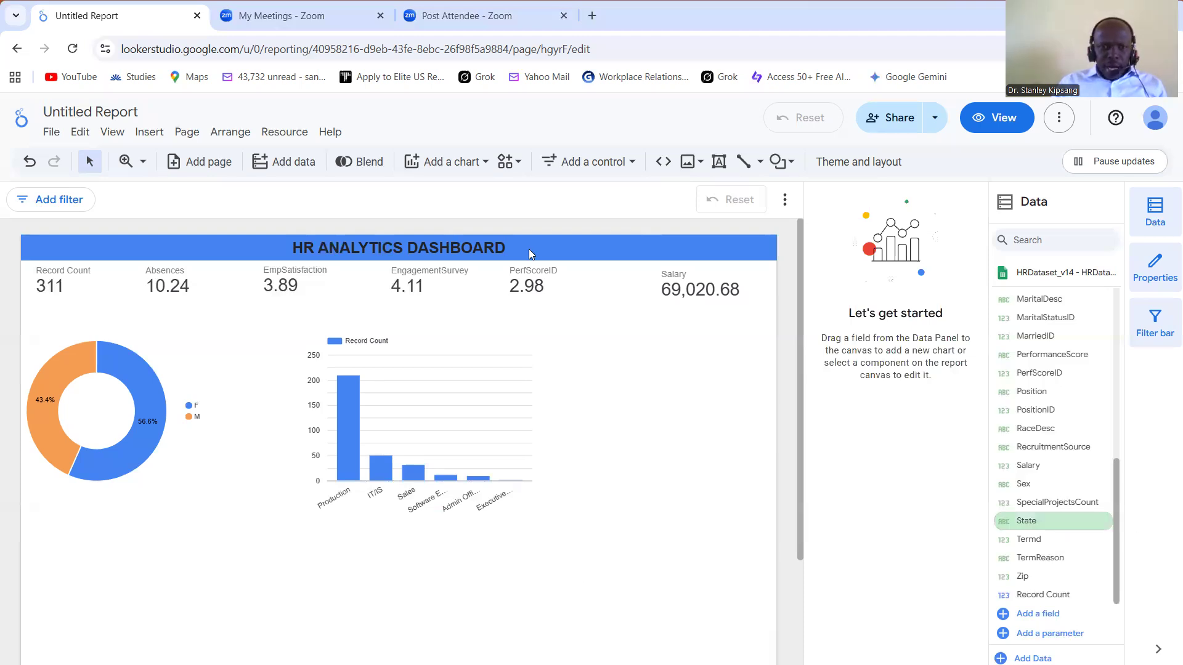
Step: Add a horizontal bar chart below the donut chart with RecruitmentSource as its dimension and Record Count as its metric
click(478, 163)
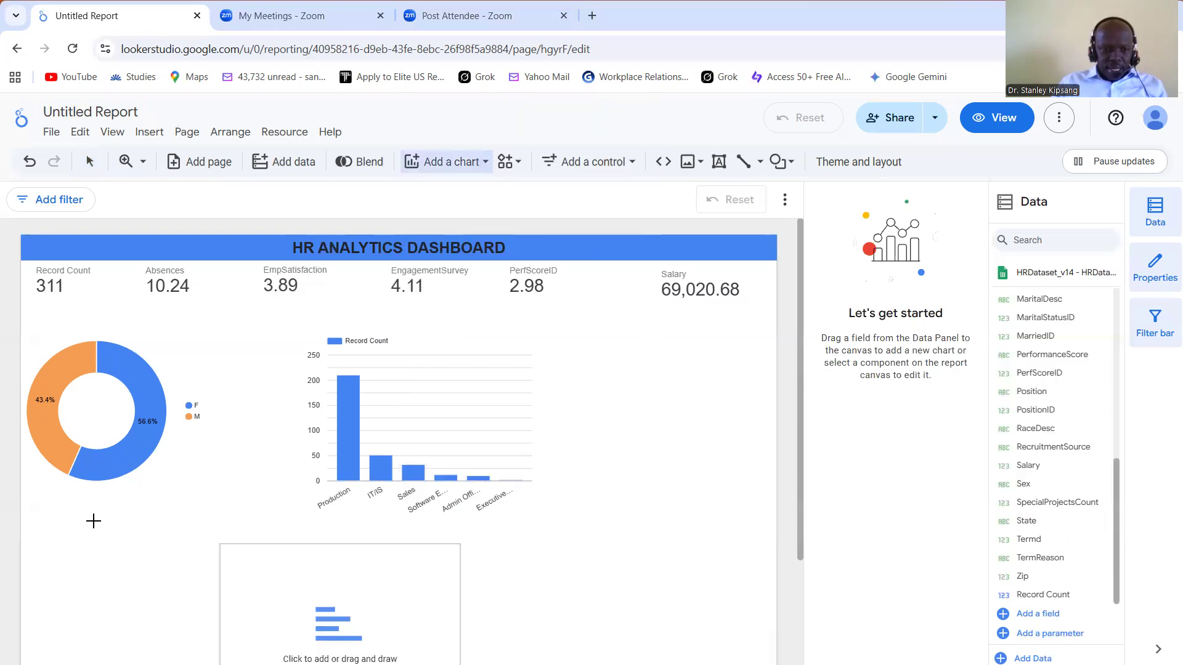
click(46, 517)
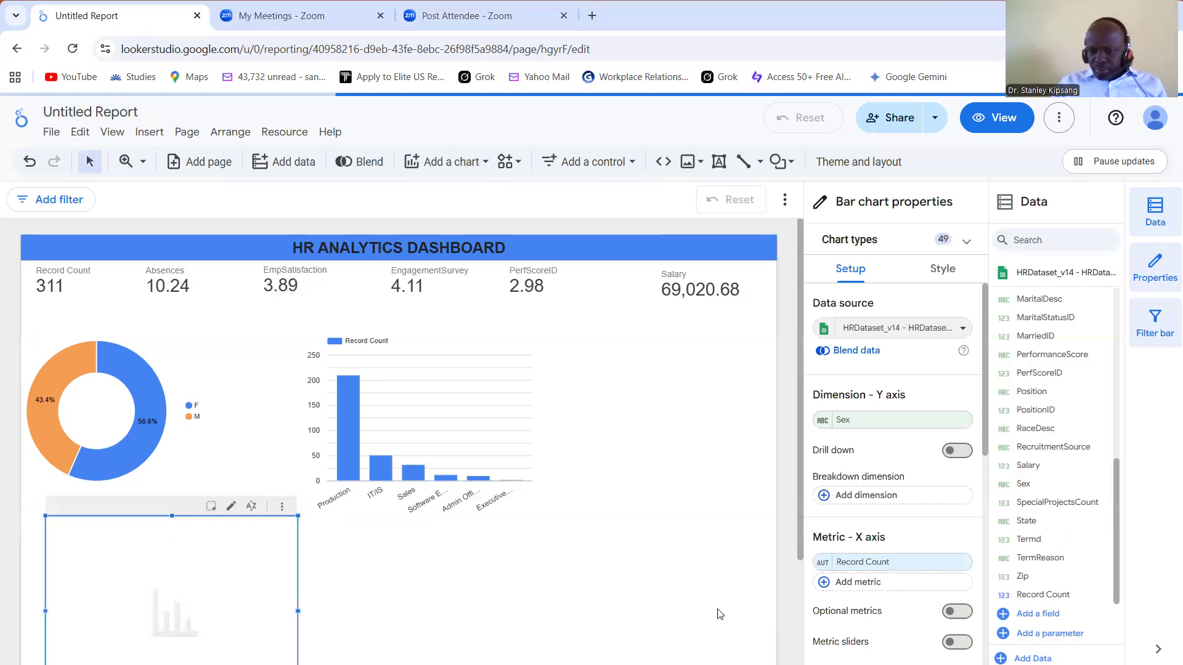
click(1059, 448)
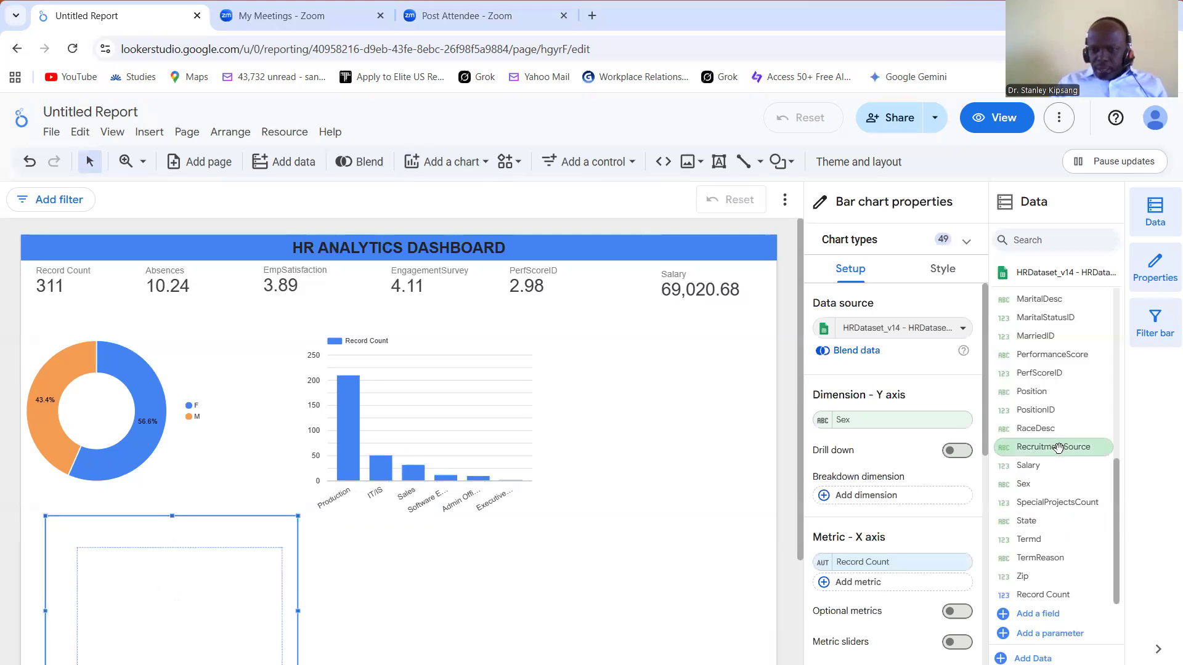
drag(924, 429, 925, 431)
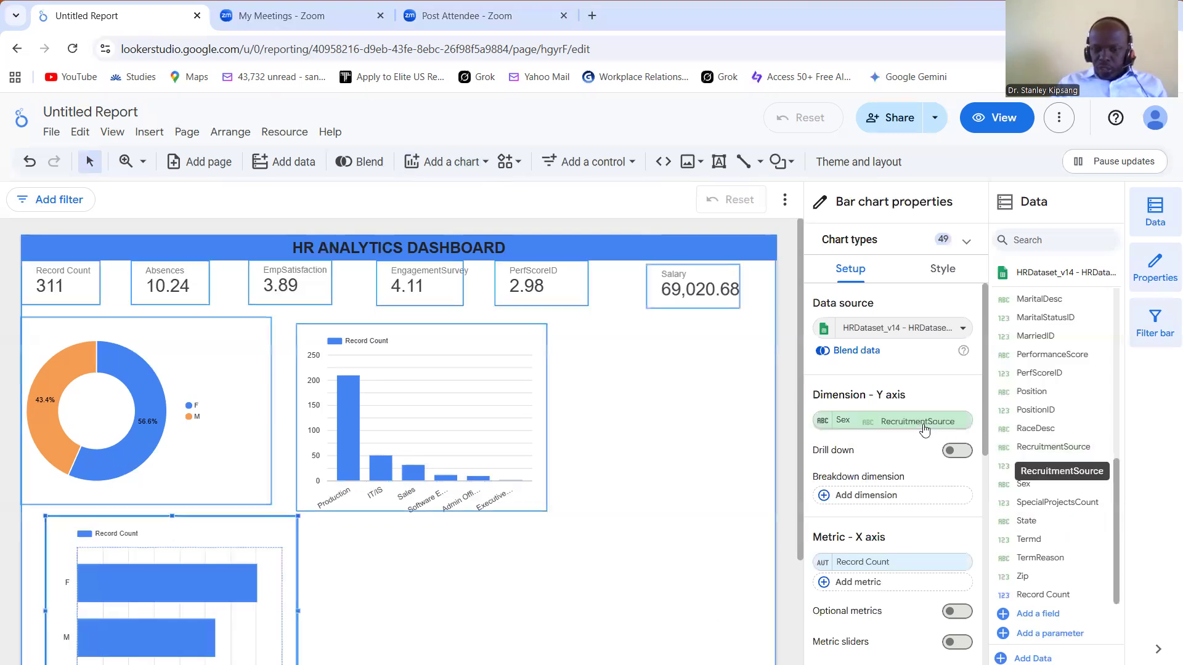
drag(1057, 595, 929, 571)
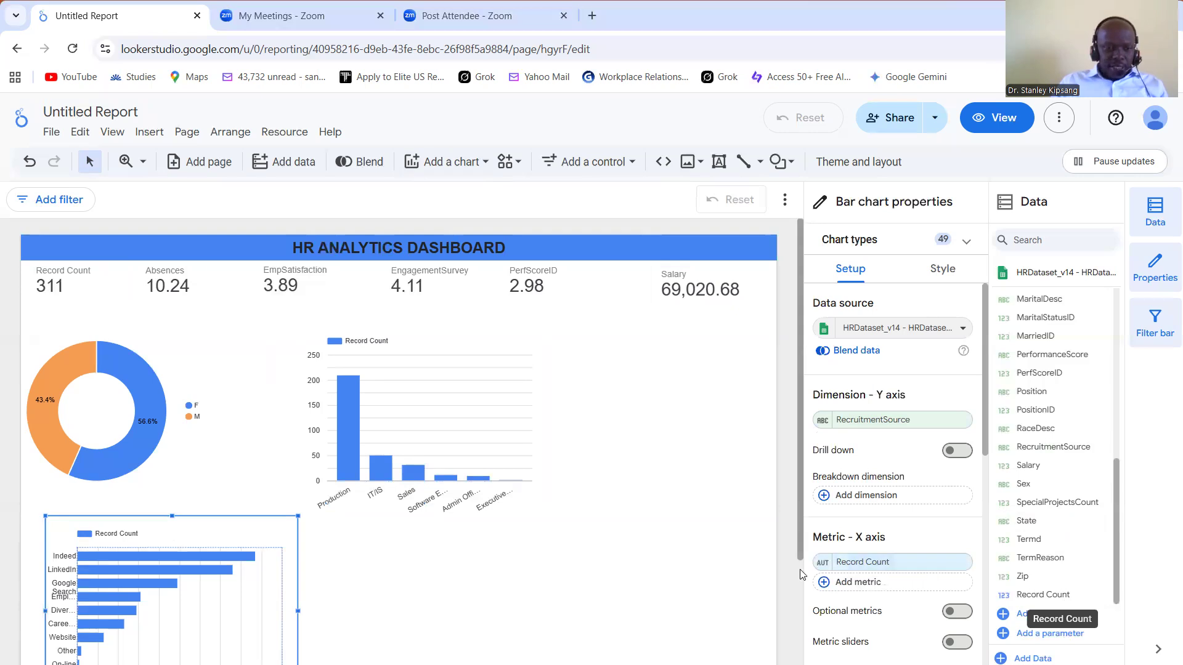
scroll(799, 590, down, 2)
click(799, 589)
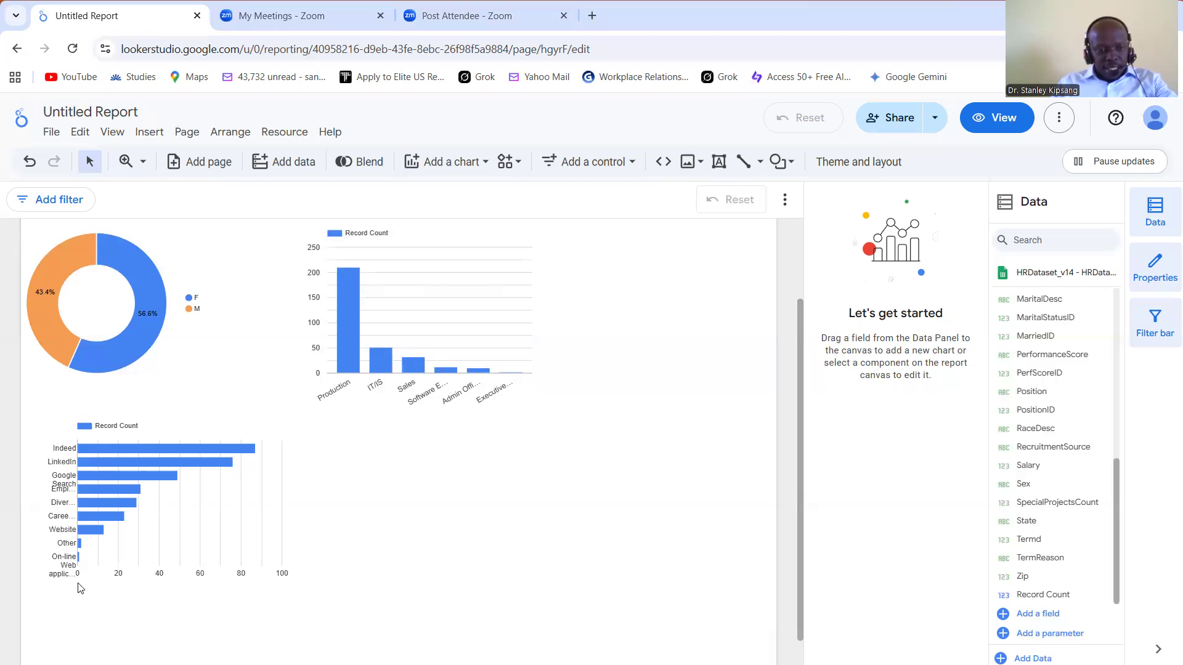
mouse_move(178, 473)
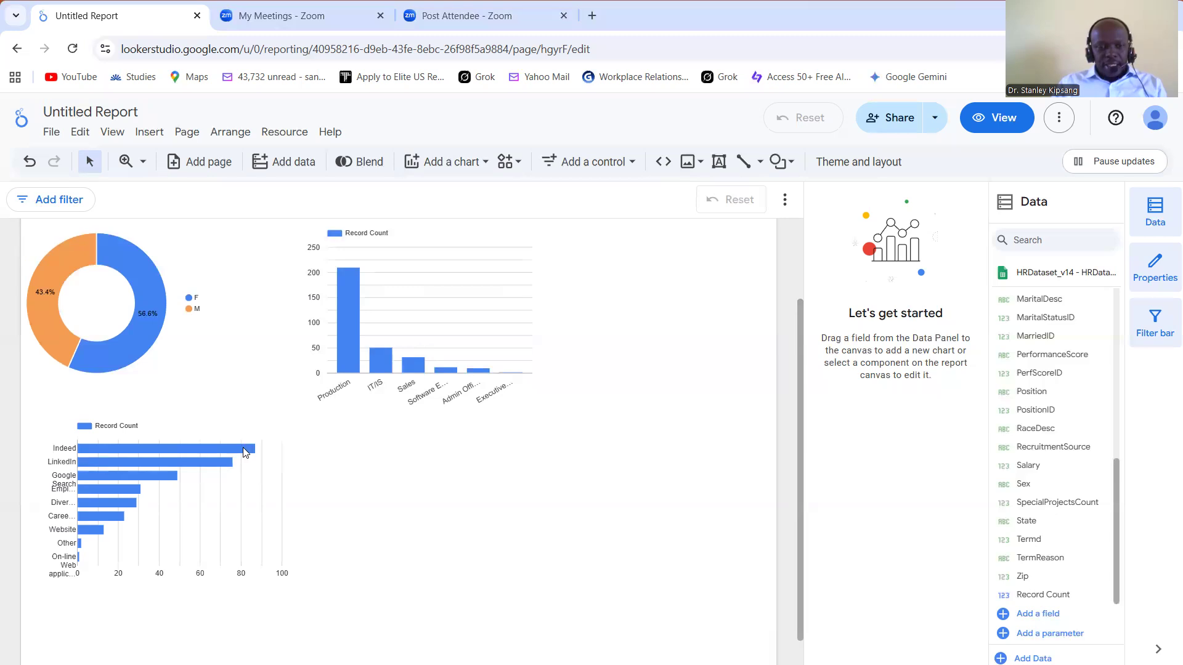
mouse_move(243, 447)
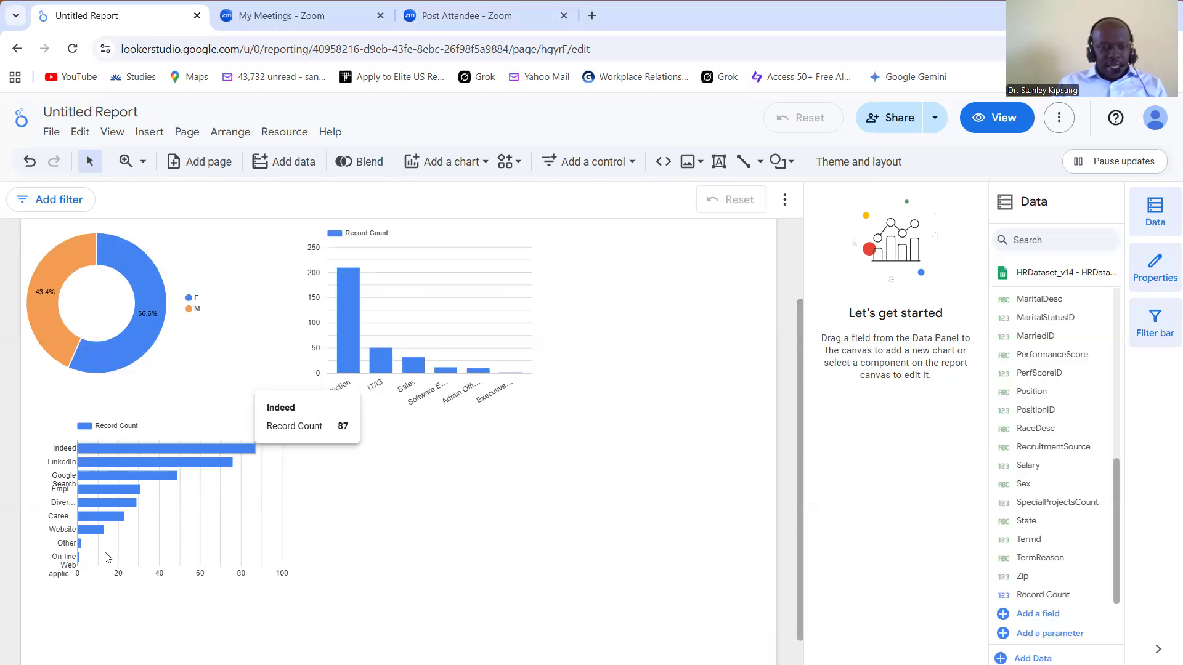
click(70, 576)
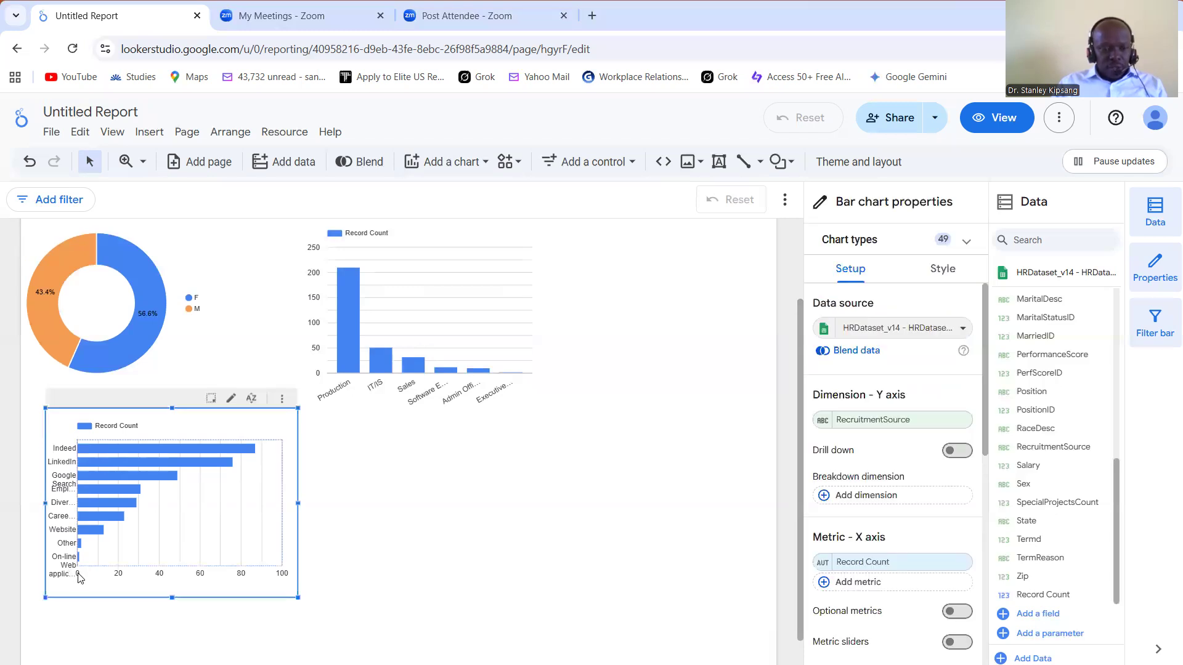
click(368, 511)
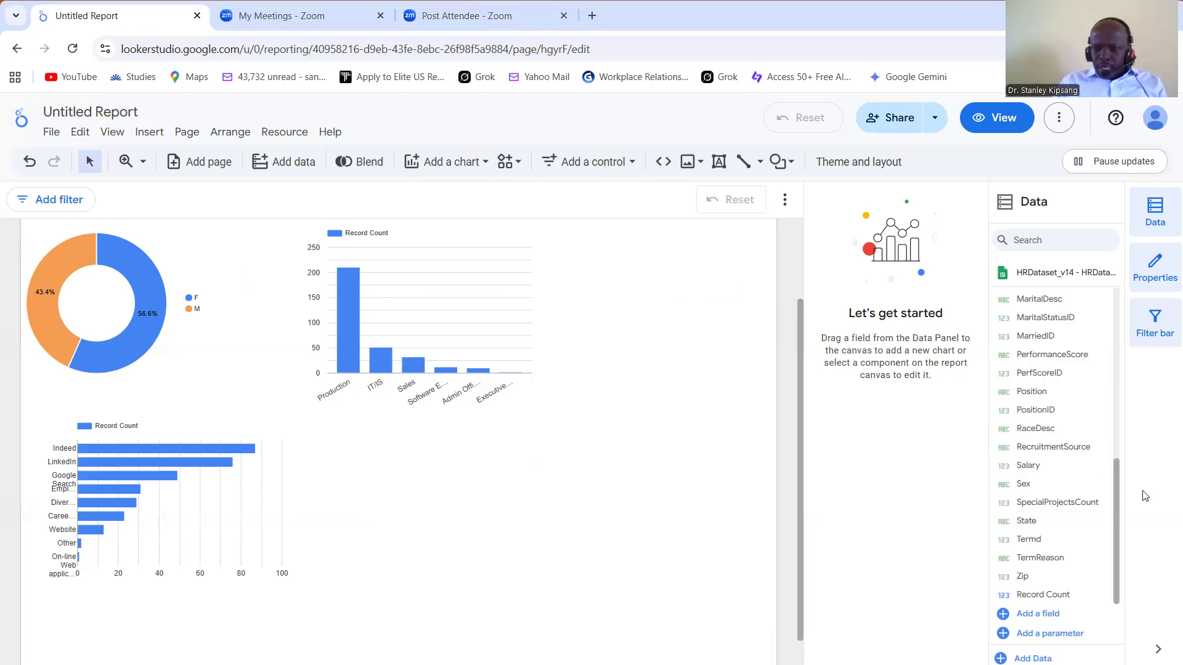
Step: Add a stacked vertical bar chart beside the recruitment source chart, below the department bar chart
click(486, 162)
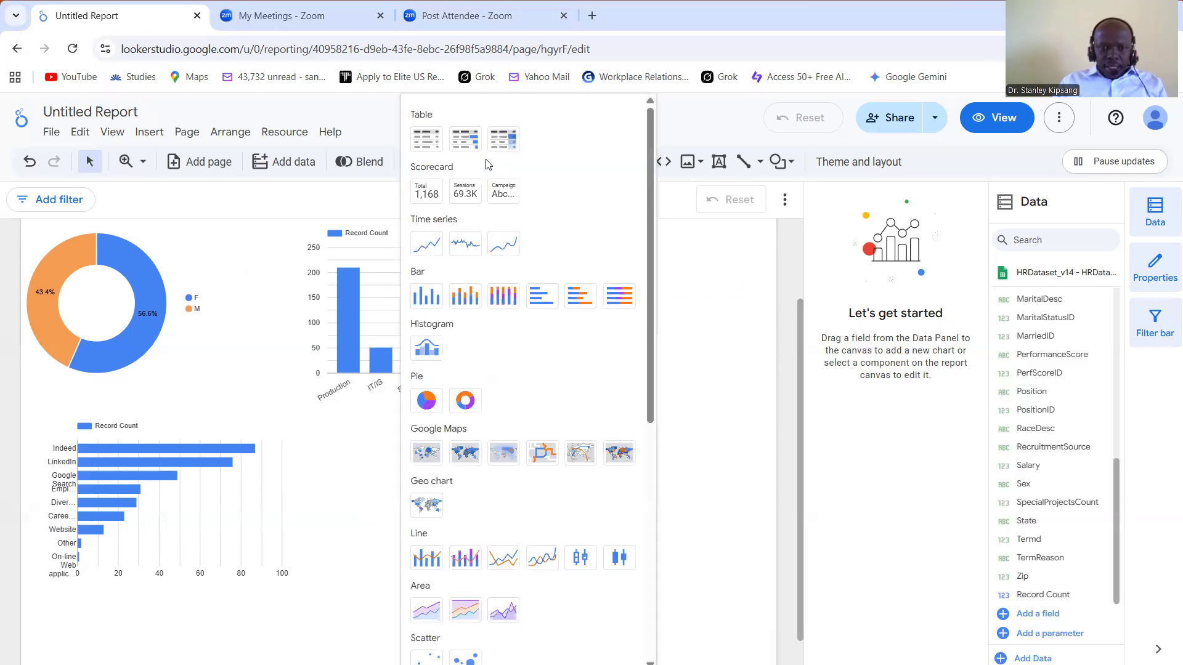
click(467, 298)
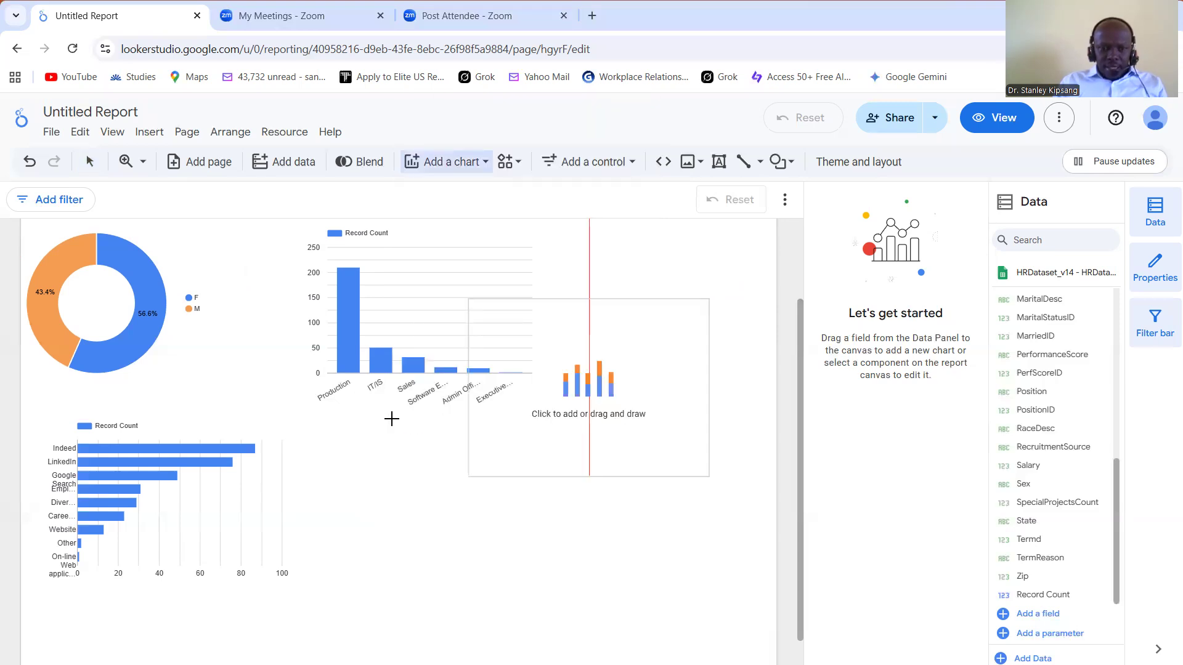
key(Escape)
click(347, 420)
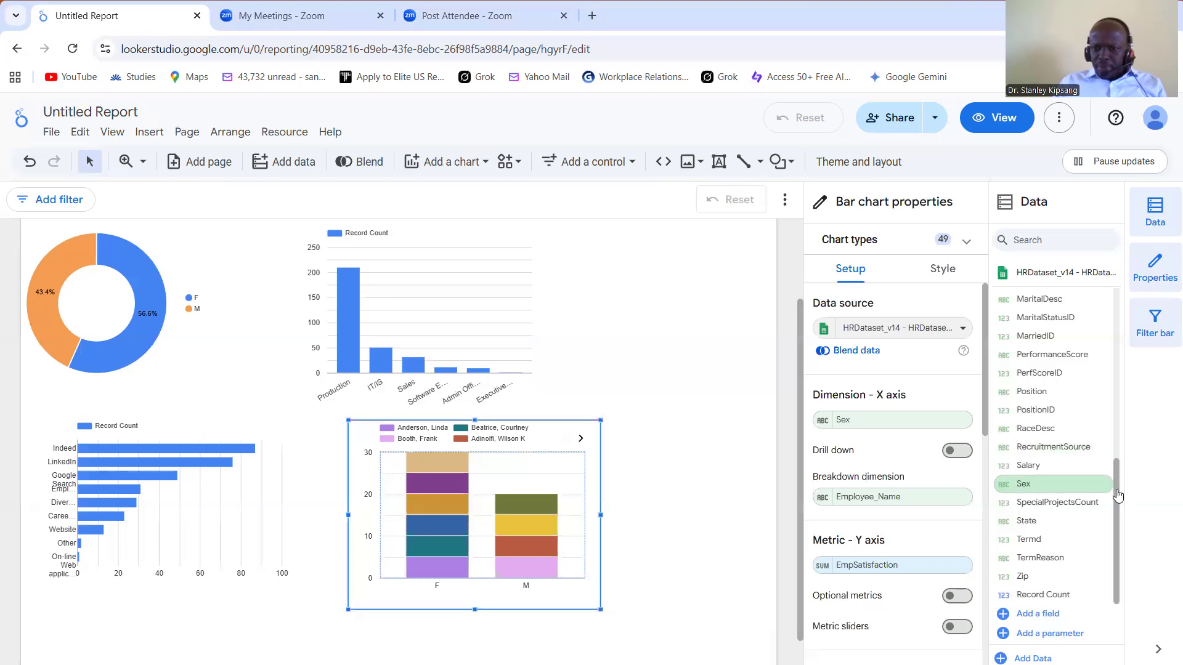
Step: Set the stacked bar chart's X-axis dimension to Department
drag(1117, 493, 1112, 428)
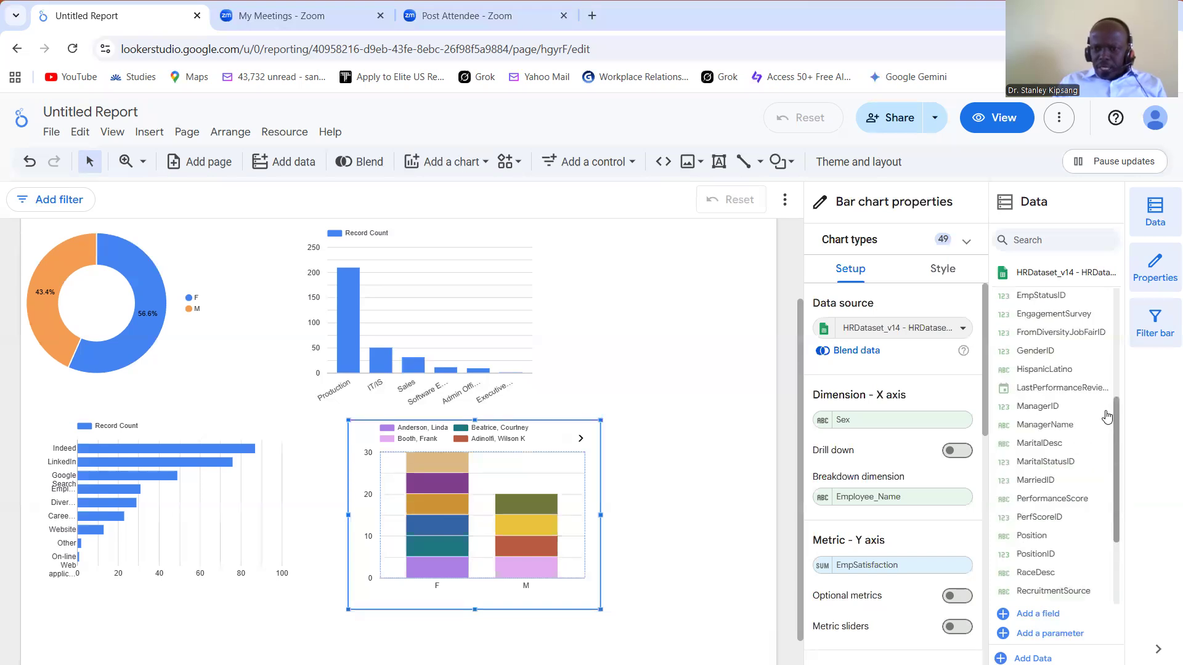
scroll(1092, 360, up, 1)
scroll(1059, 324, up, 2)
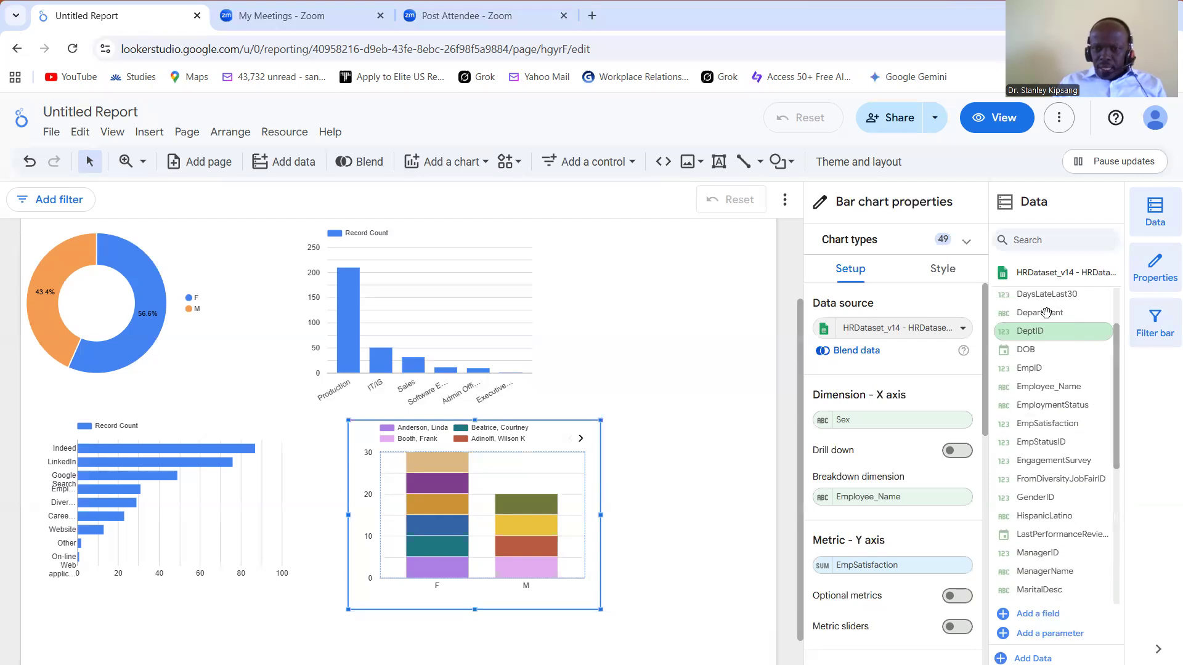
drag(923, 395, 900, 421)
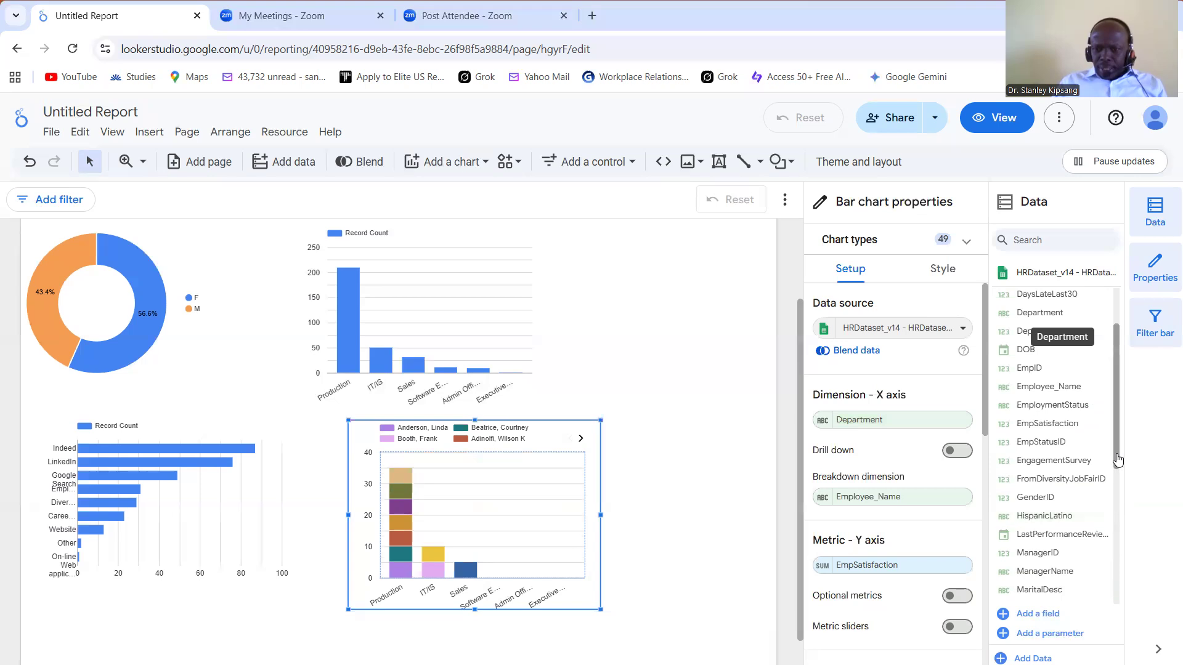
Step: Set the stacked bar chart's breakdown dimension to EmploymentStatus and its Y-axis metric to Record Count
scroll(1125, 523, down, 1)
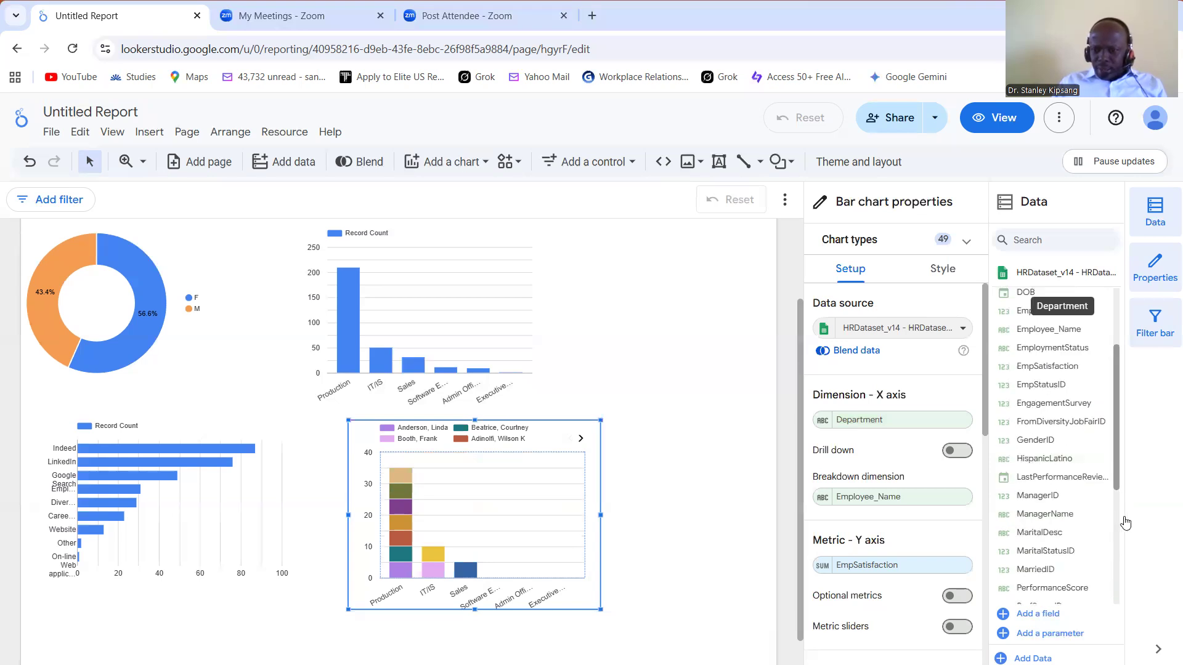
scroll(1125, 522, down, 1)
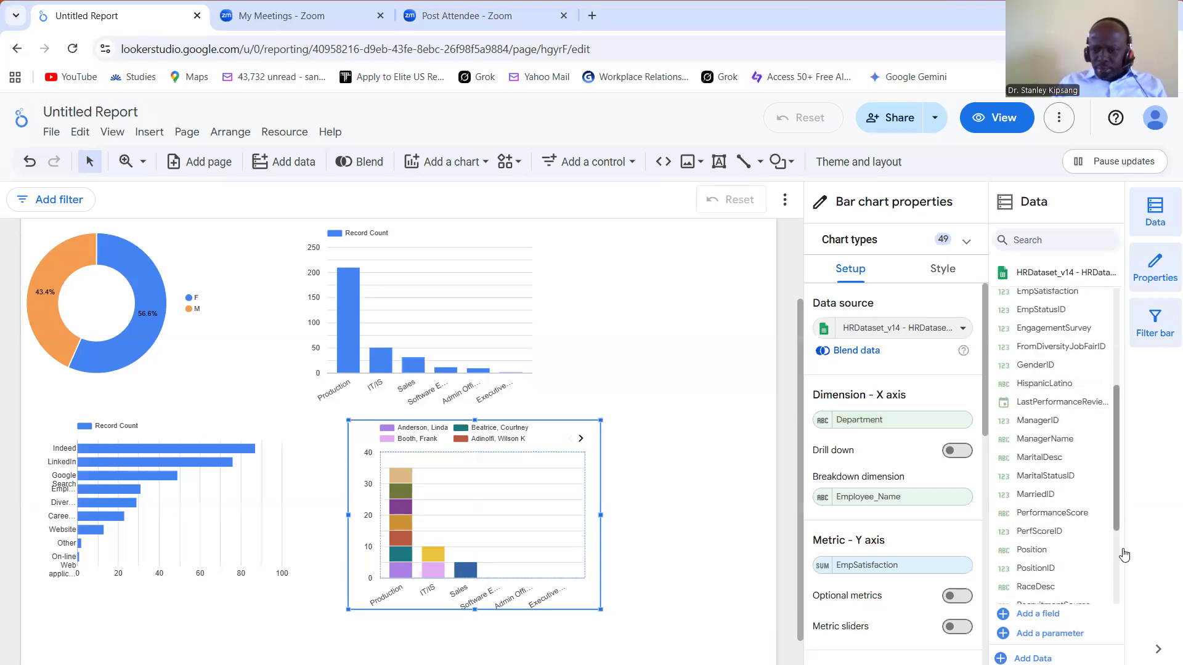
scroll(1119, 457, up, 2)
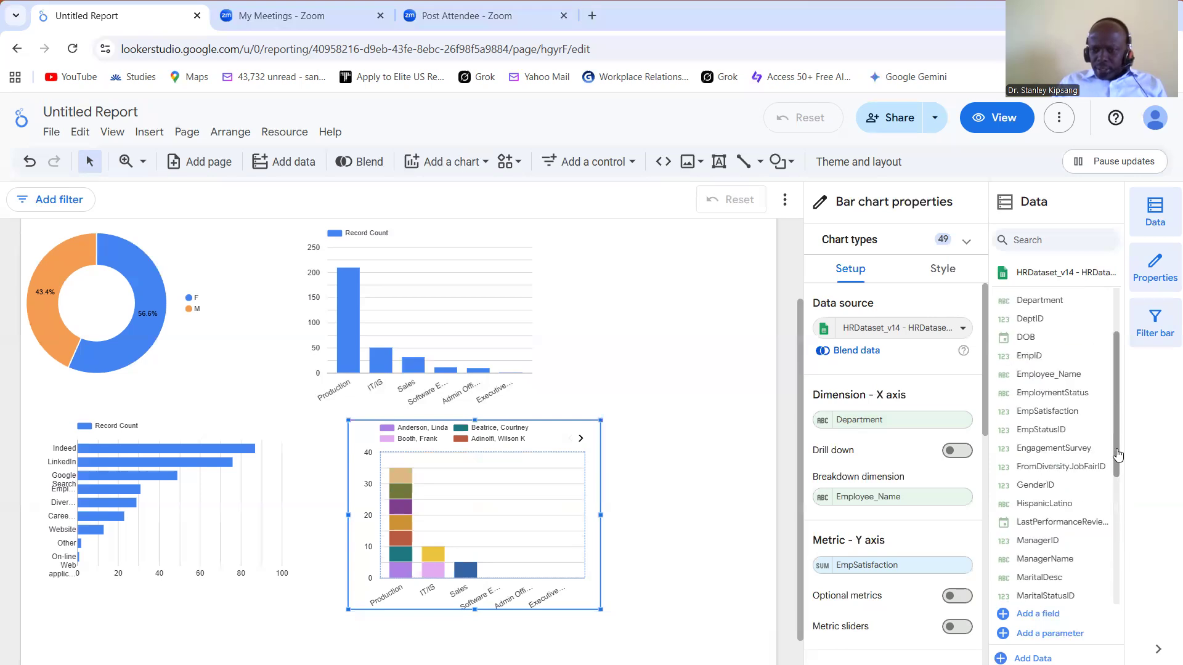
drag(1118, 456, 1117, 442)
drag(1060, 414, 899, 504)
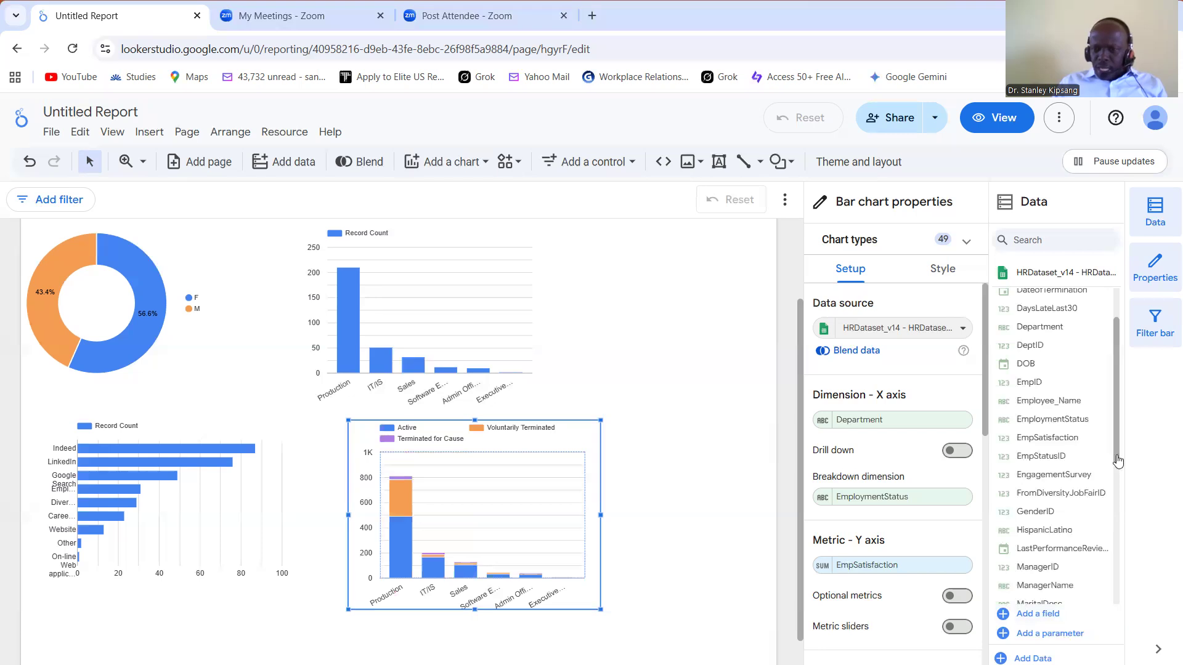
scroll(1120, 612, down, 5)
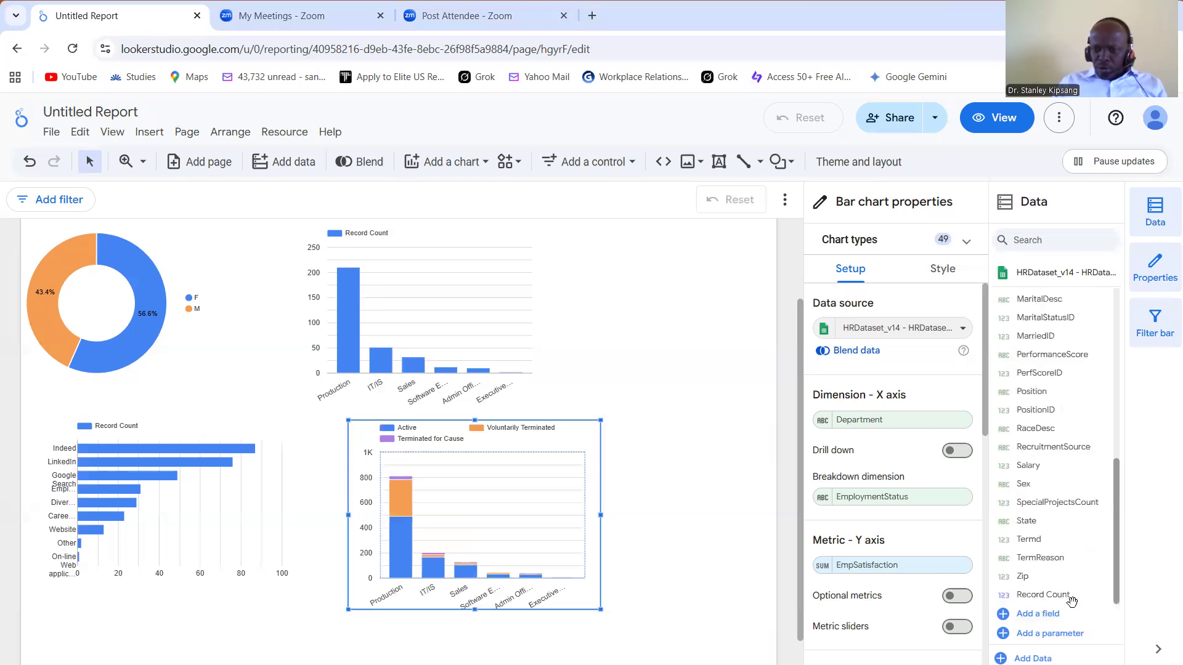
drag(940, 579, 921, 573)
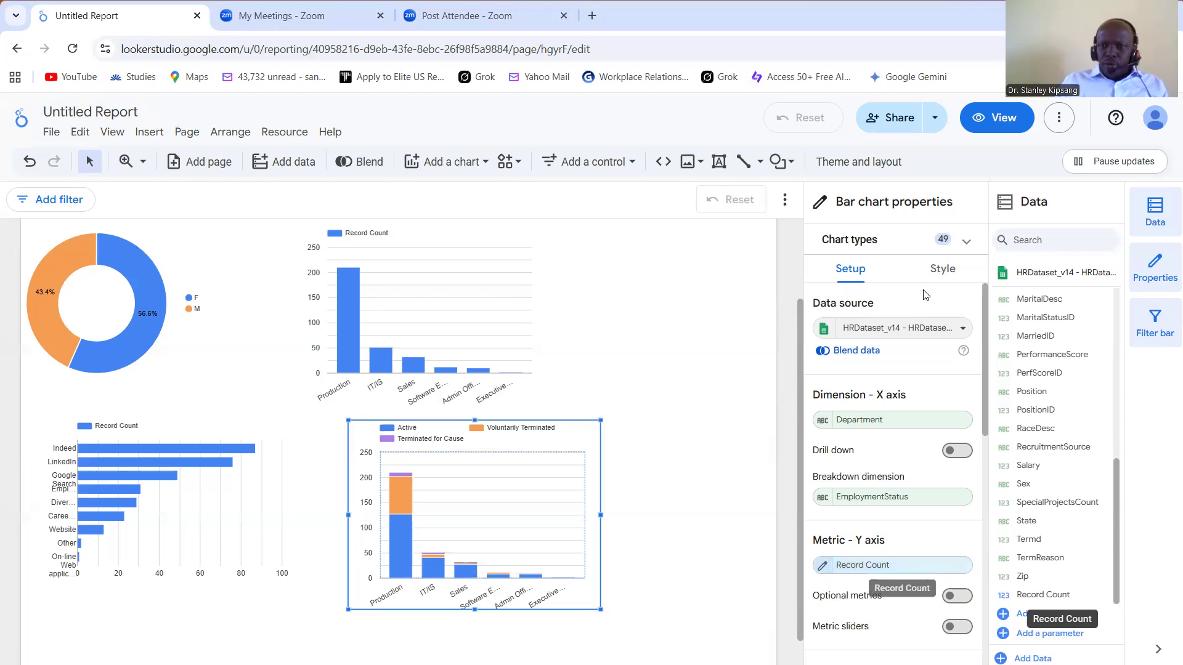
Step: Switch the report to view mode and examine the KPI scorecards and all four charts across the whole page
click(975, 123)
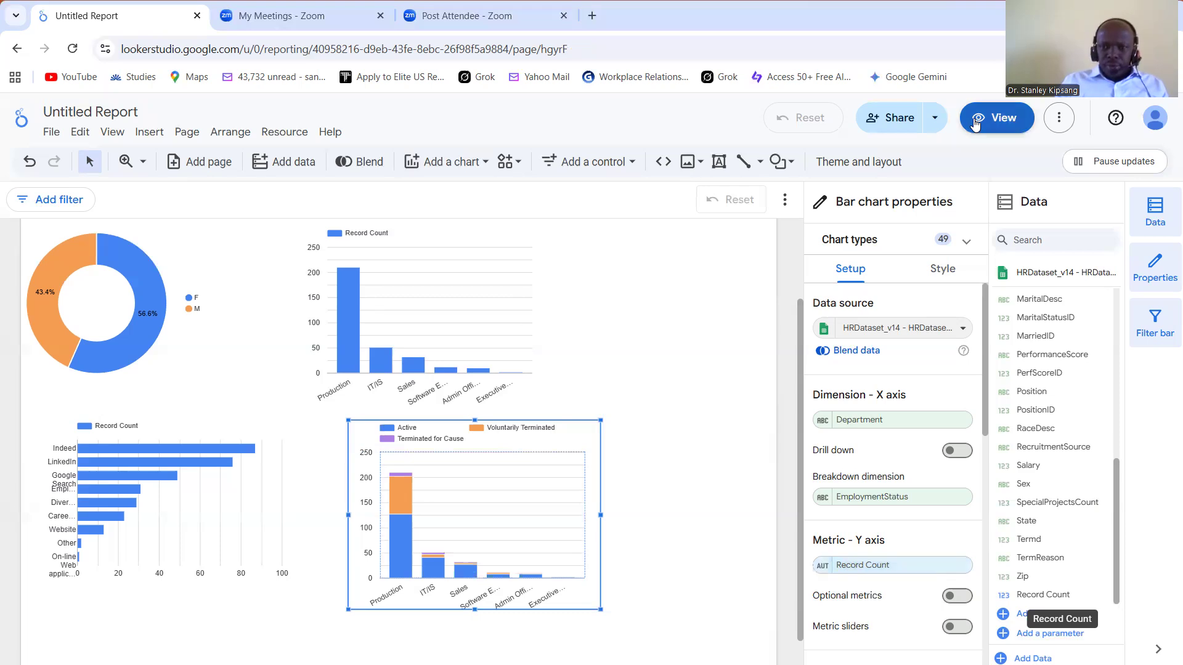
scroll(1166, 224, up, 2)
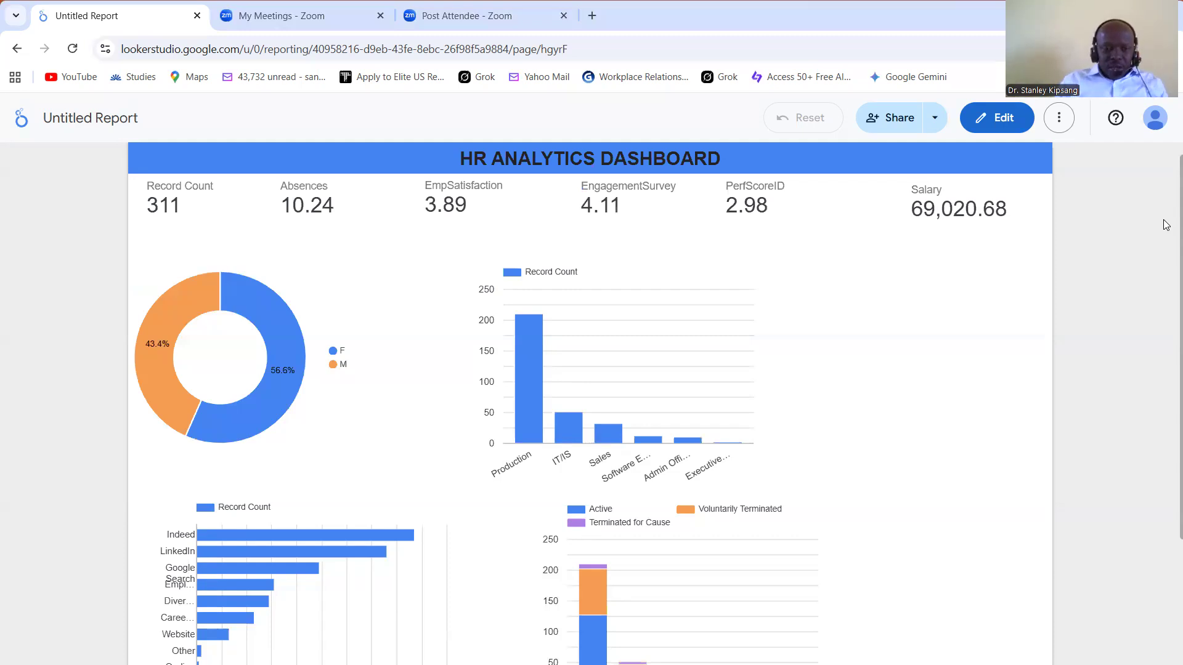
click(882, 449)
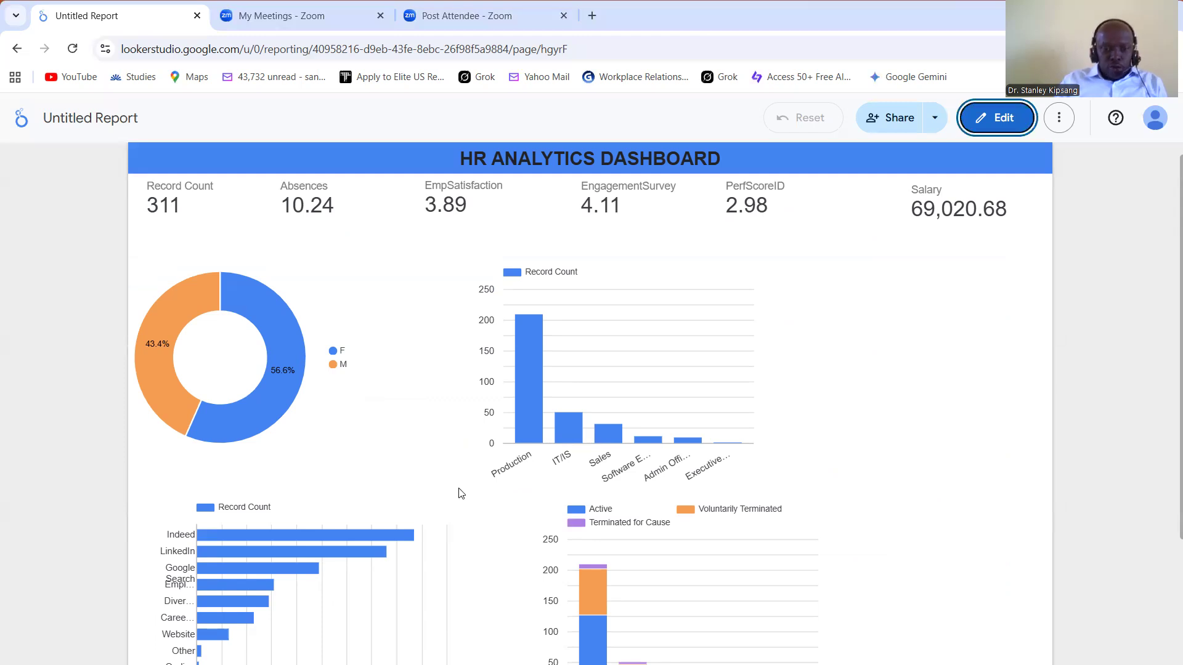
mouse_move(219, 536)
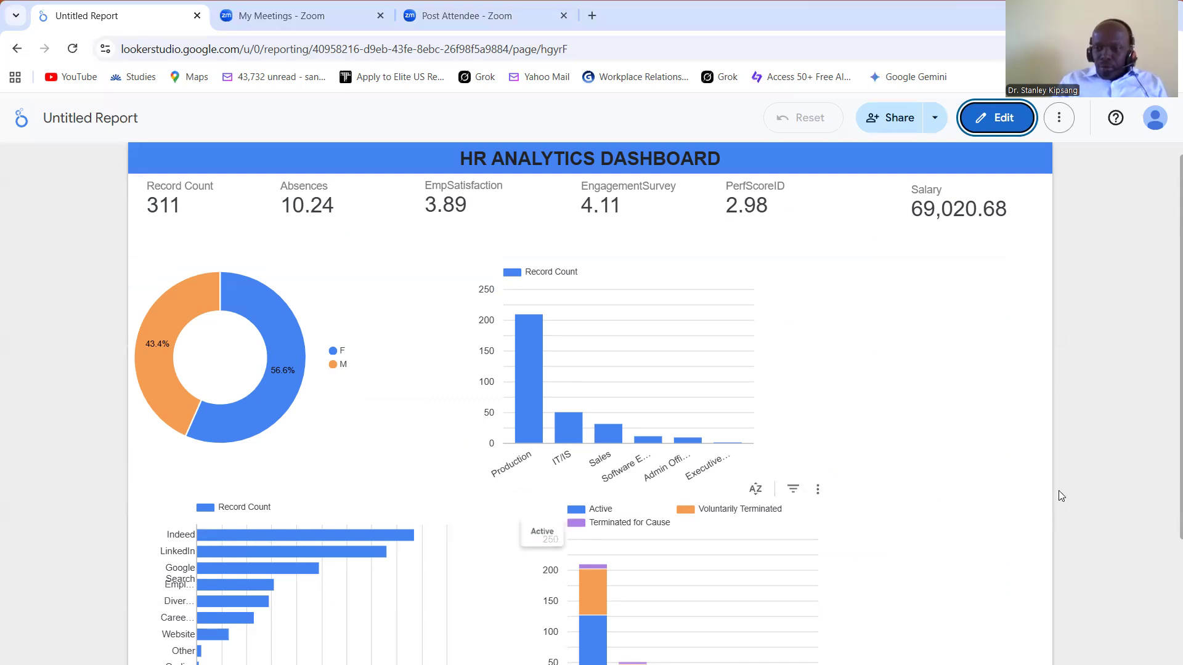
scroll(1166, 557, down, 2)
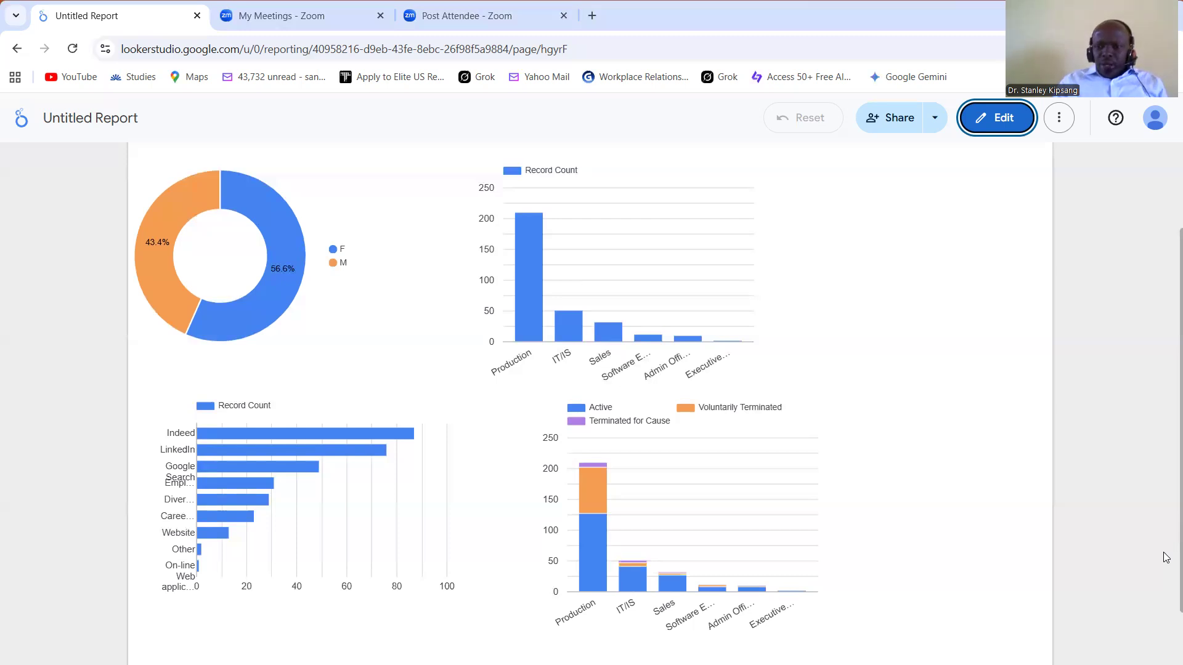
scroll(1166, 580, down, 1)
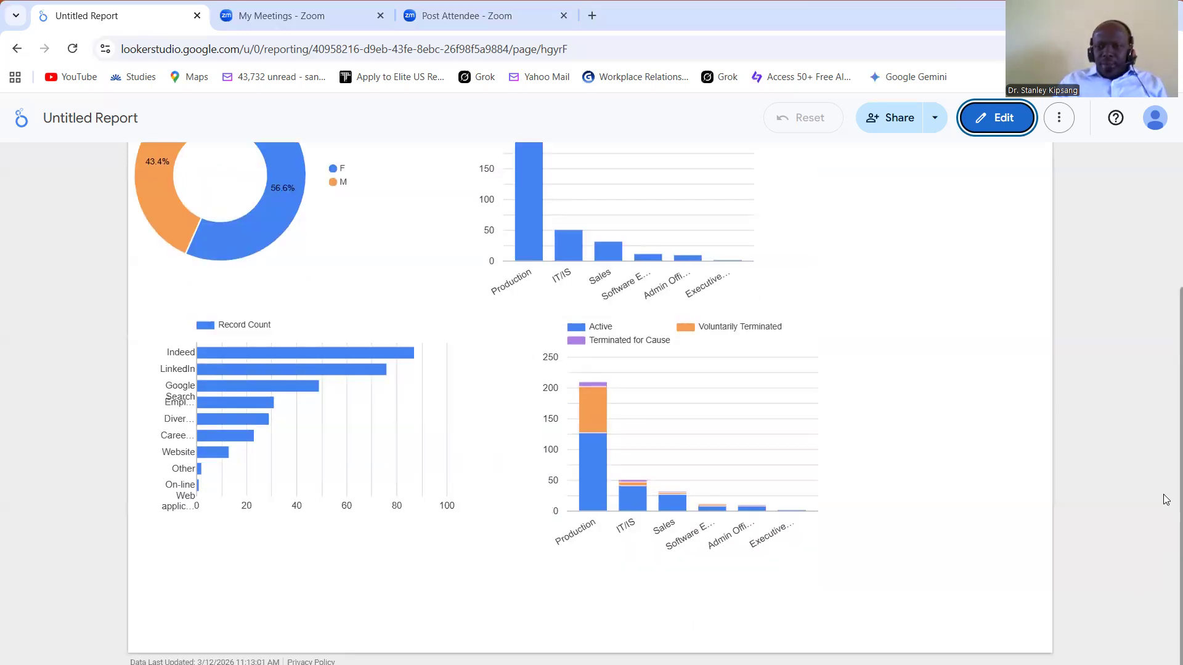
scroll(1166, 500, up, 3)
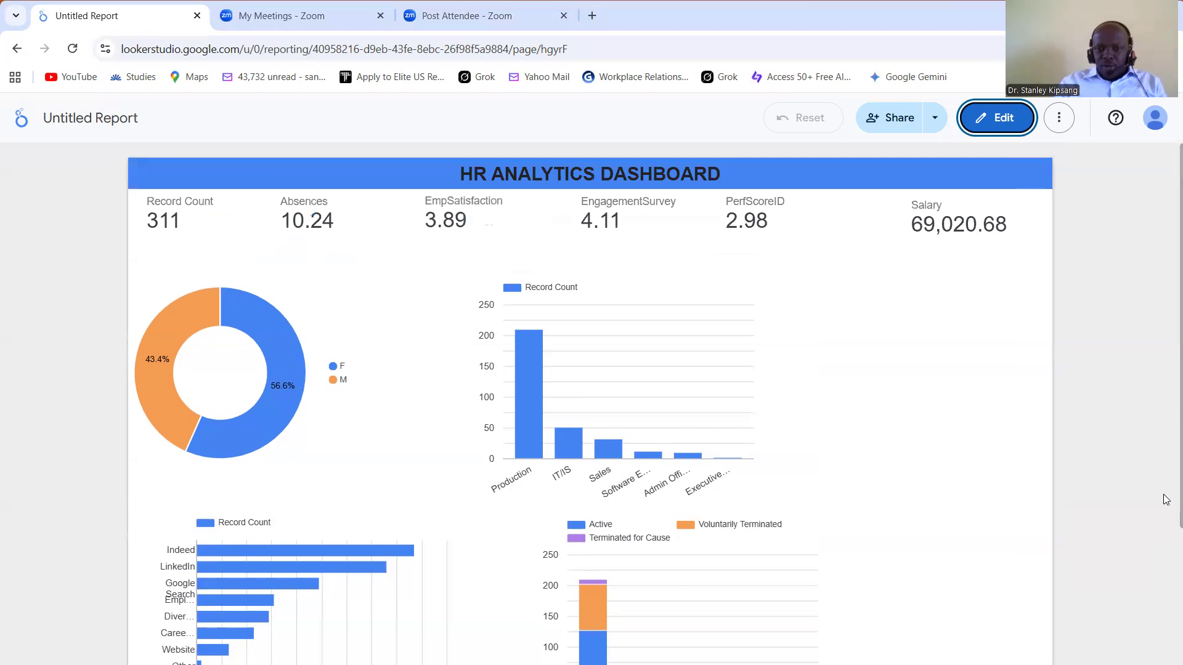